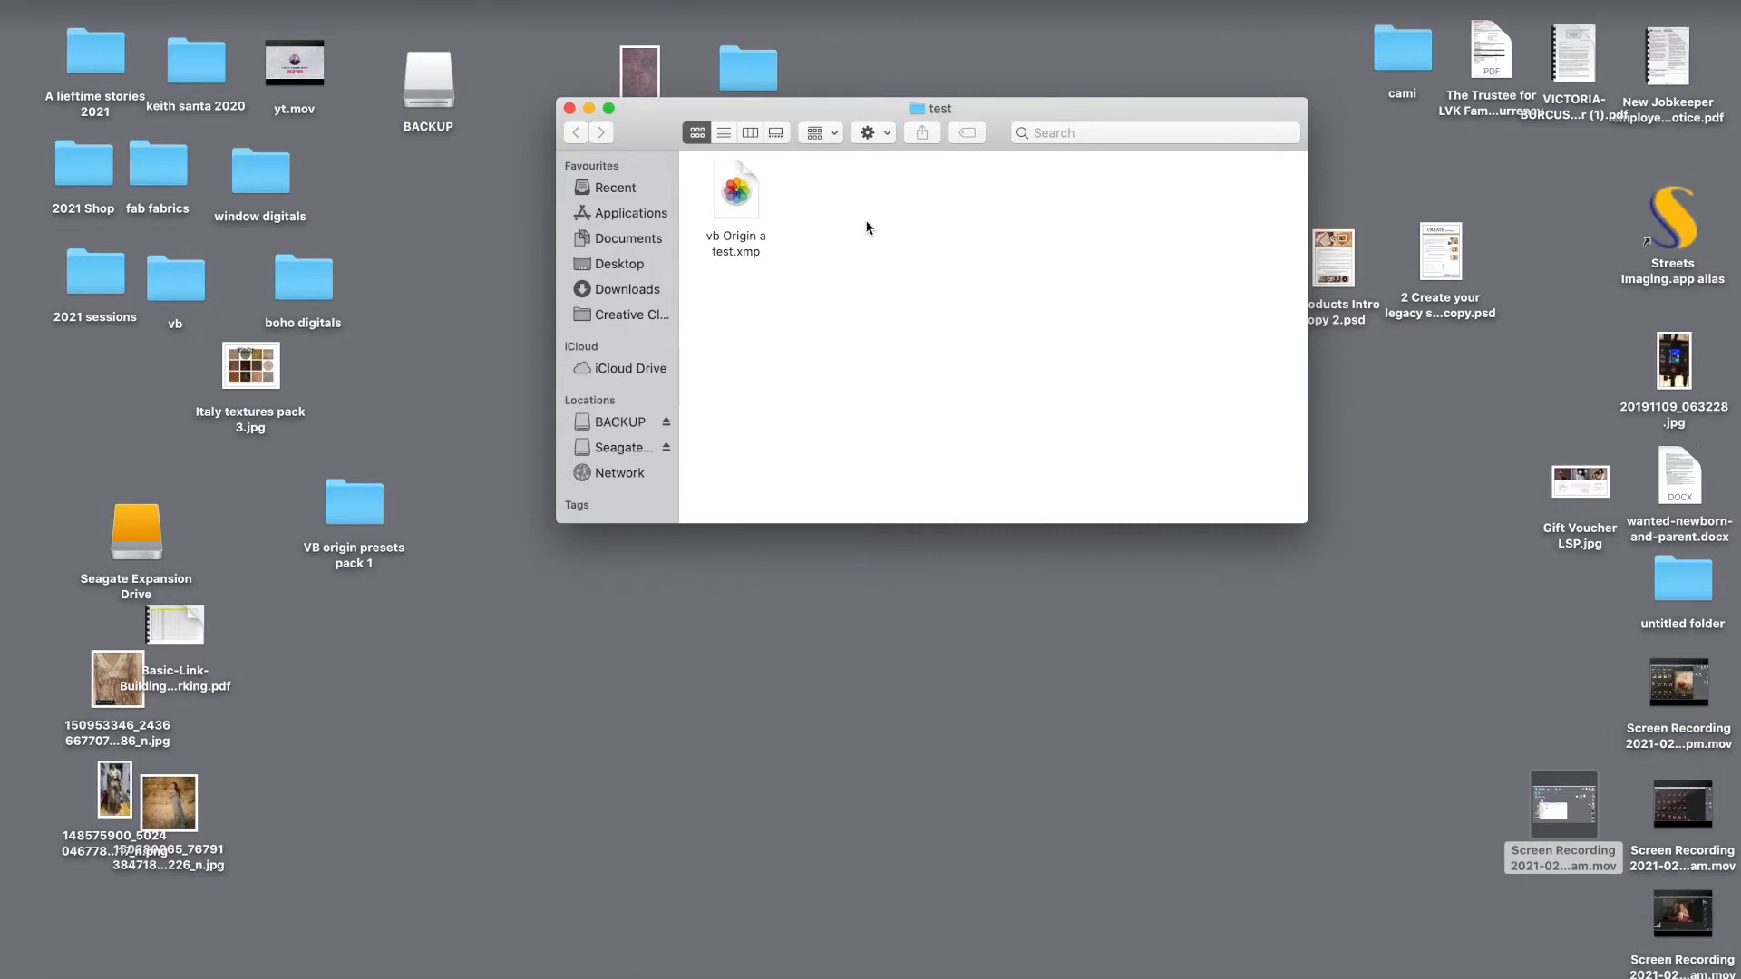
Step: Open the hidden user Library and navigate through Application Support and Adobe to the Camera Raw presets Settings folder
click(256, 2)
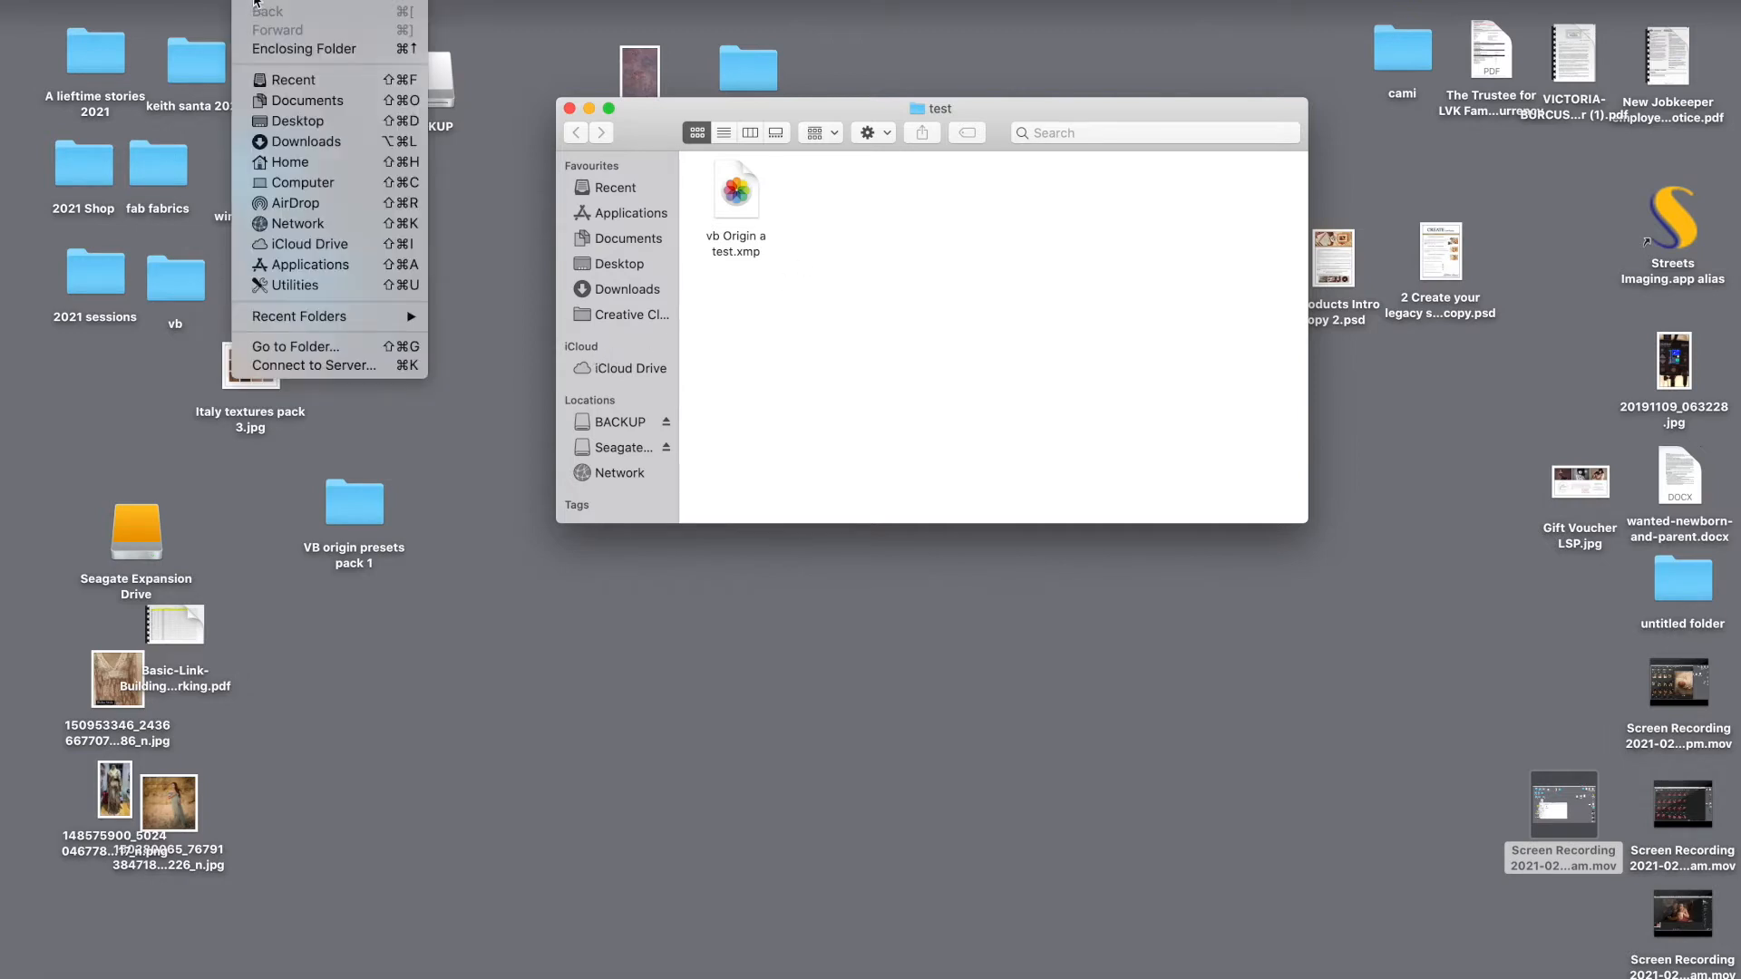
key(alt)
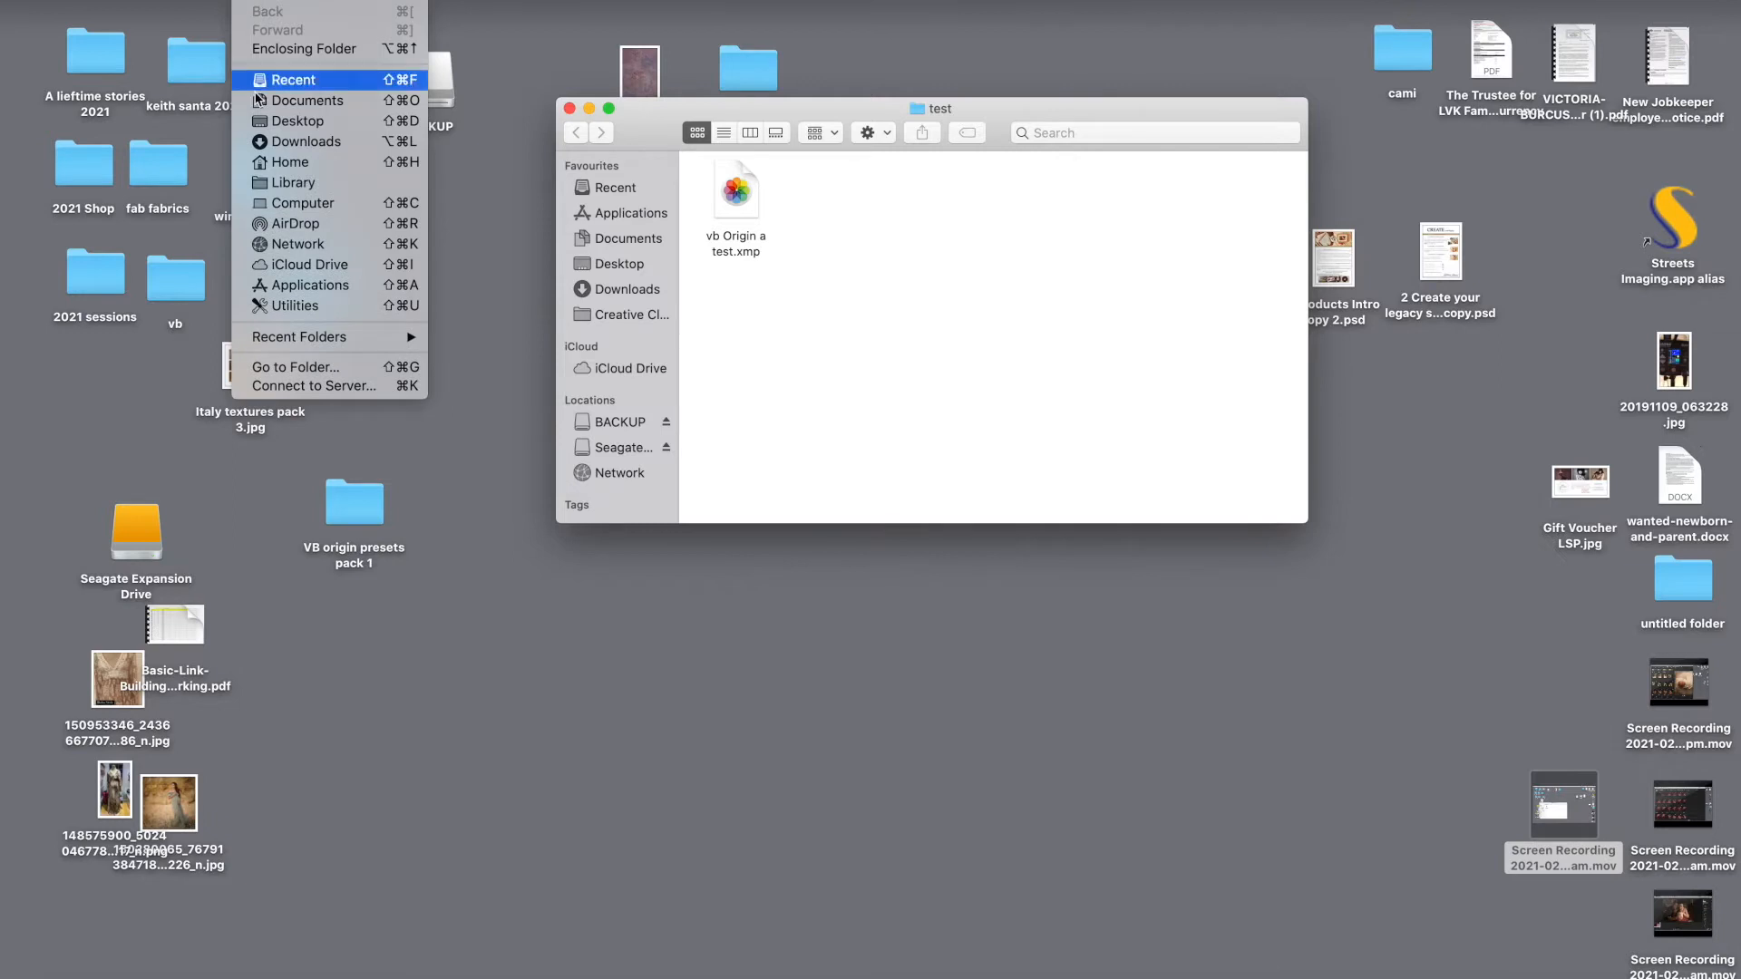
click(295, 185)
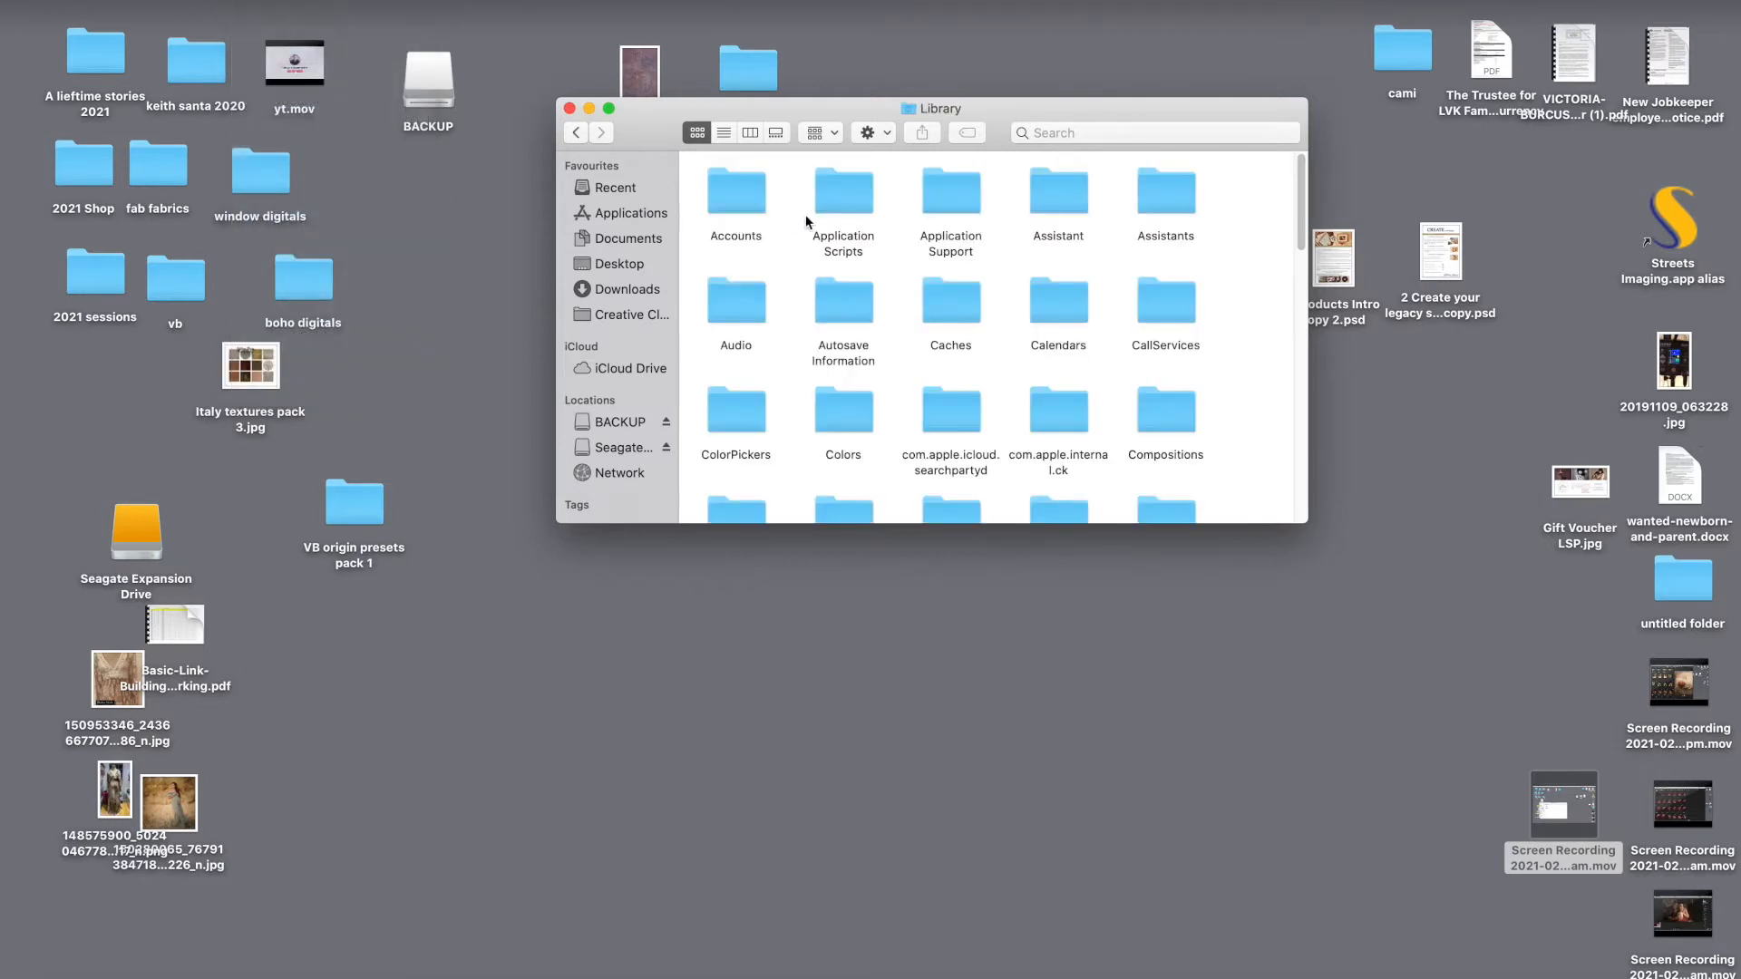
click(952, 204)
double_click(952, 204)
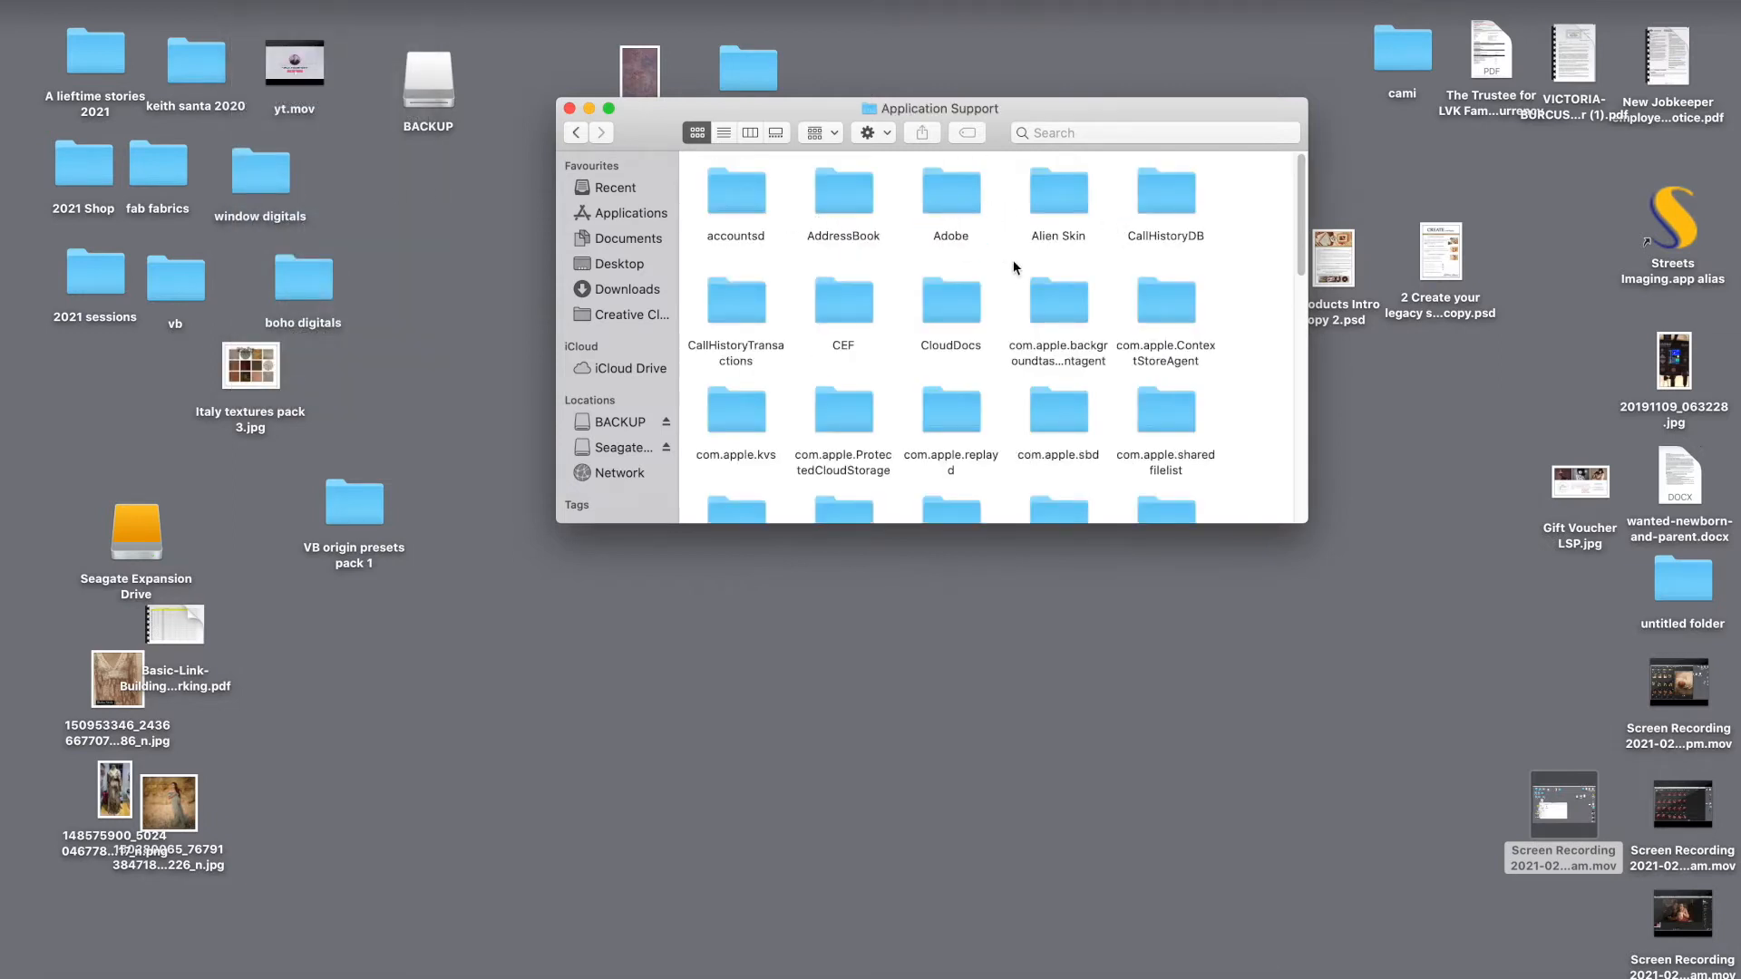
click(959, 199)
double_click(959, 199)
click(726, 299)
double_click(730, 308)
click(865, 411)
double_click(865, 411)
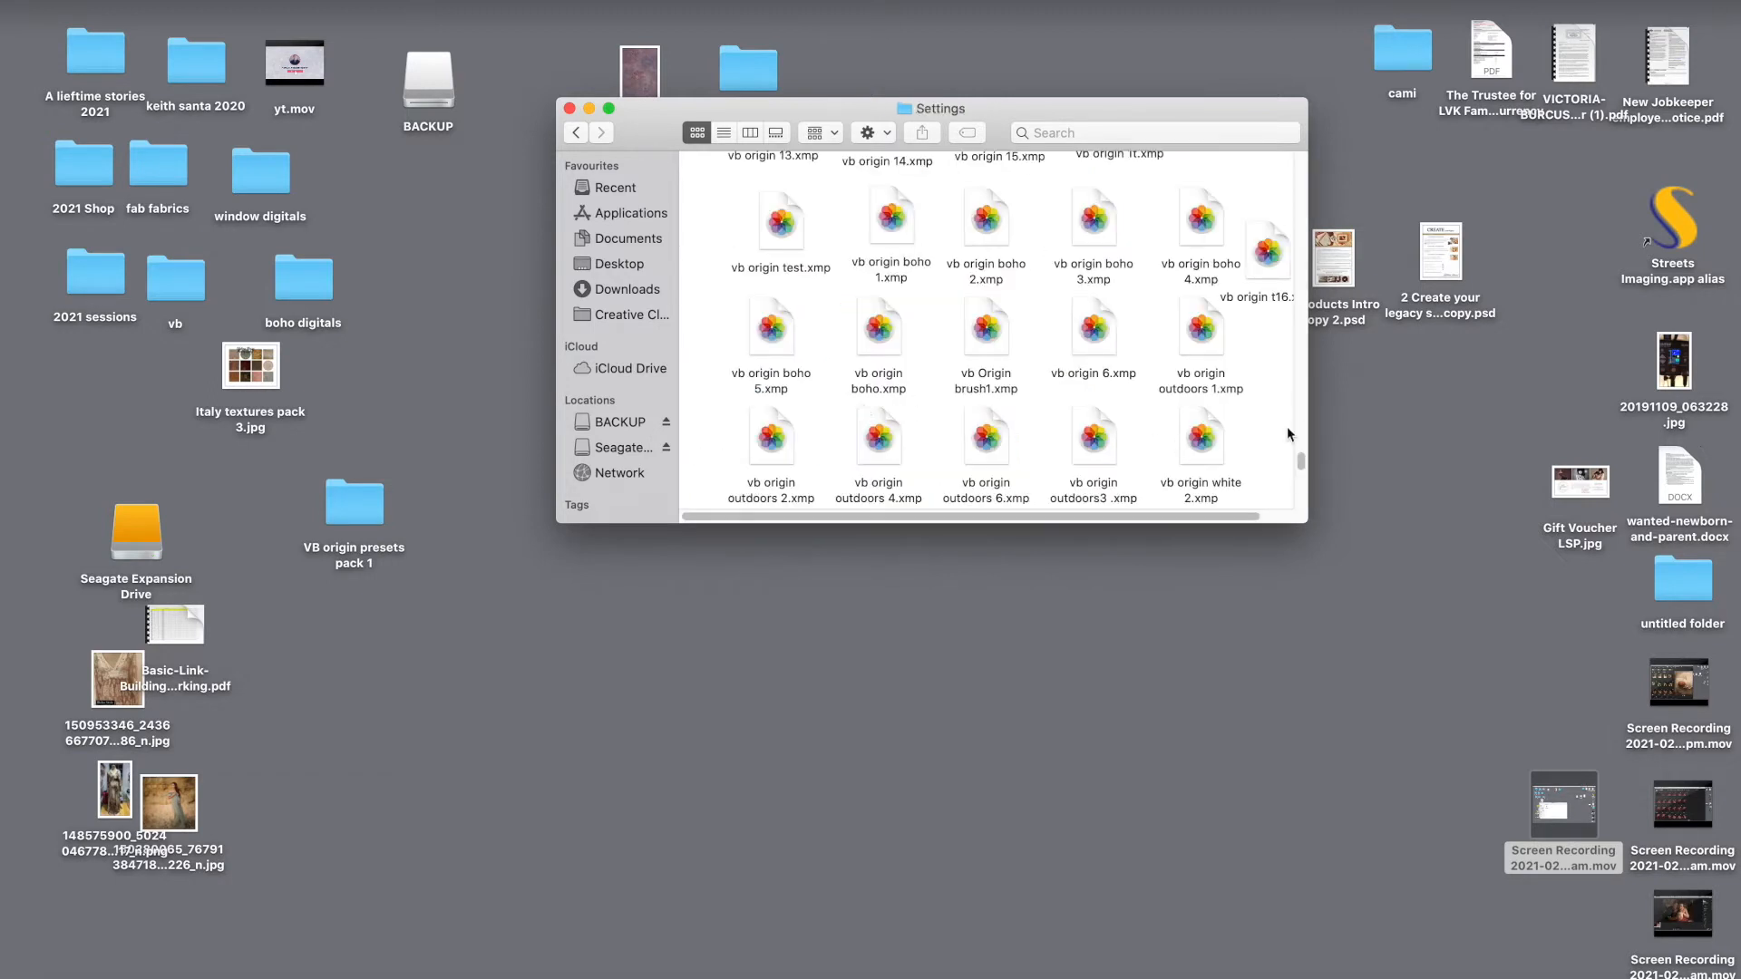
Step: Set the Settings folder beside the desktop test folder and select the vb Origin a test.xmp preset to compare with the installed presets
drag(982, 110, 914, 332)
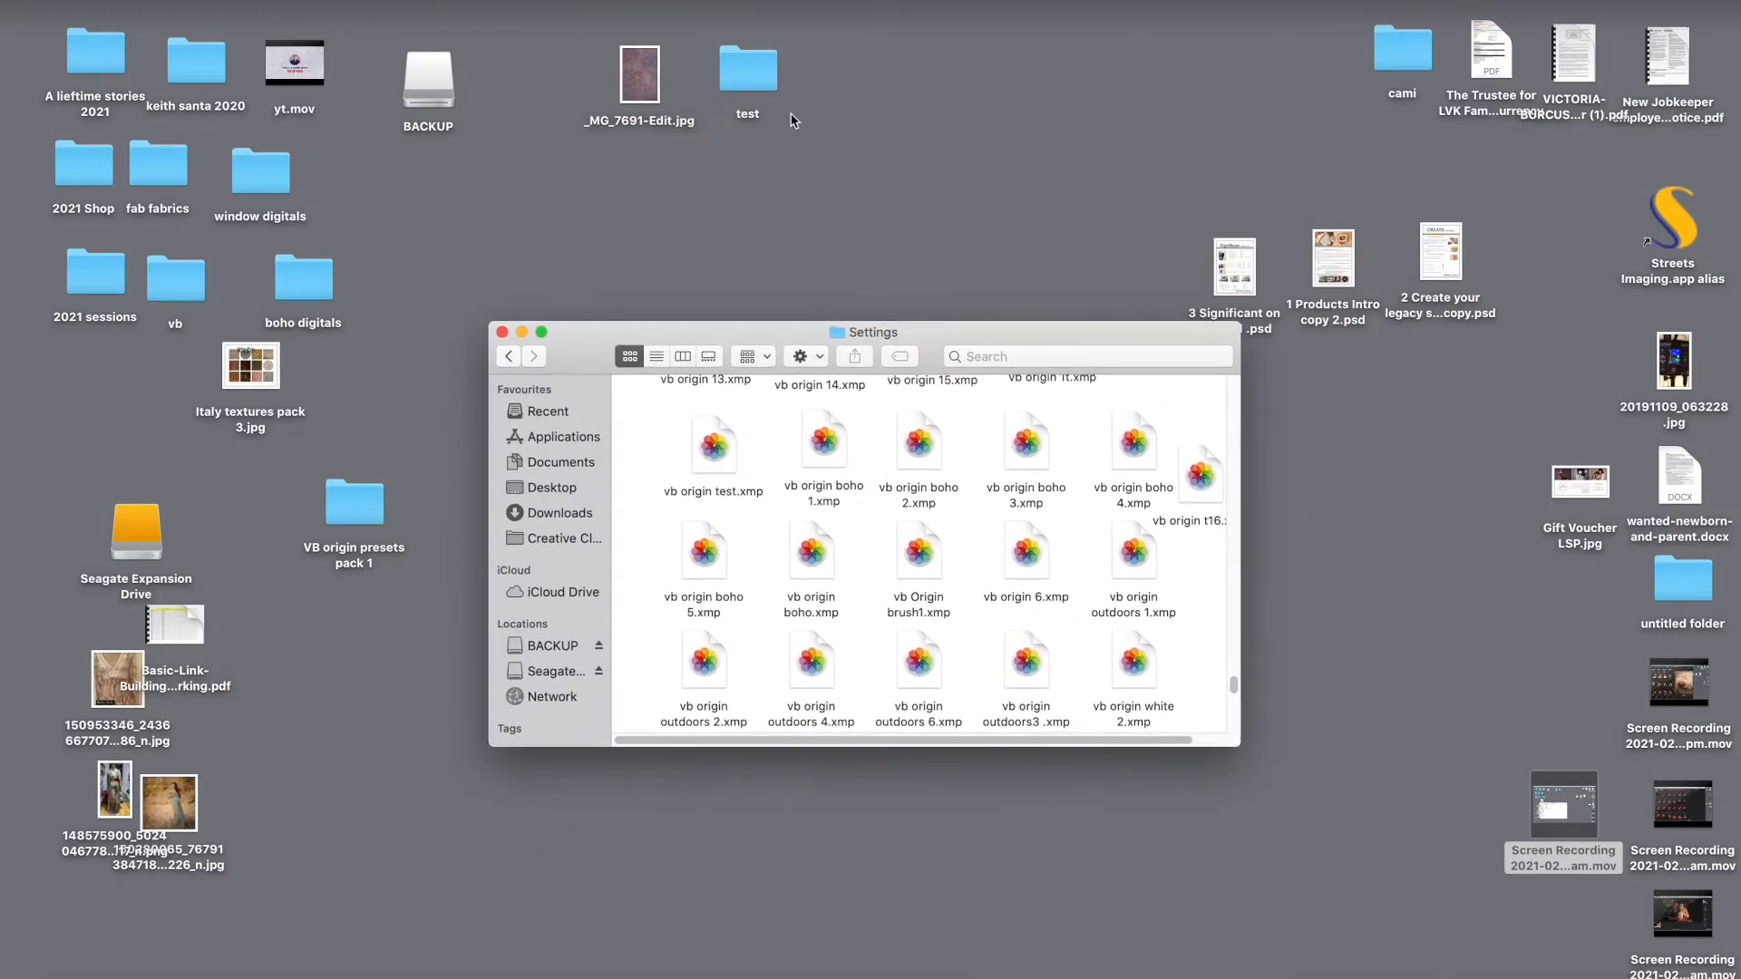
double_click(748, 68)
click(734, 199)
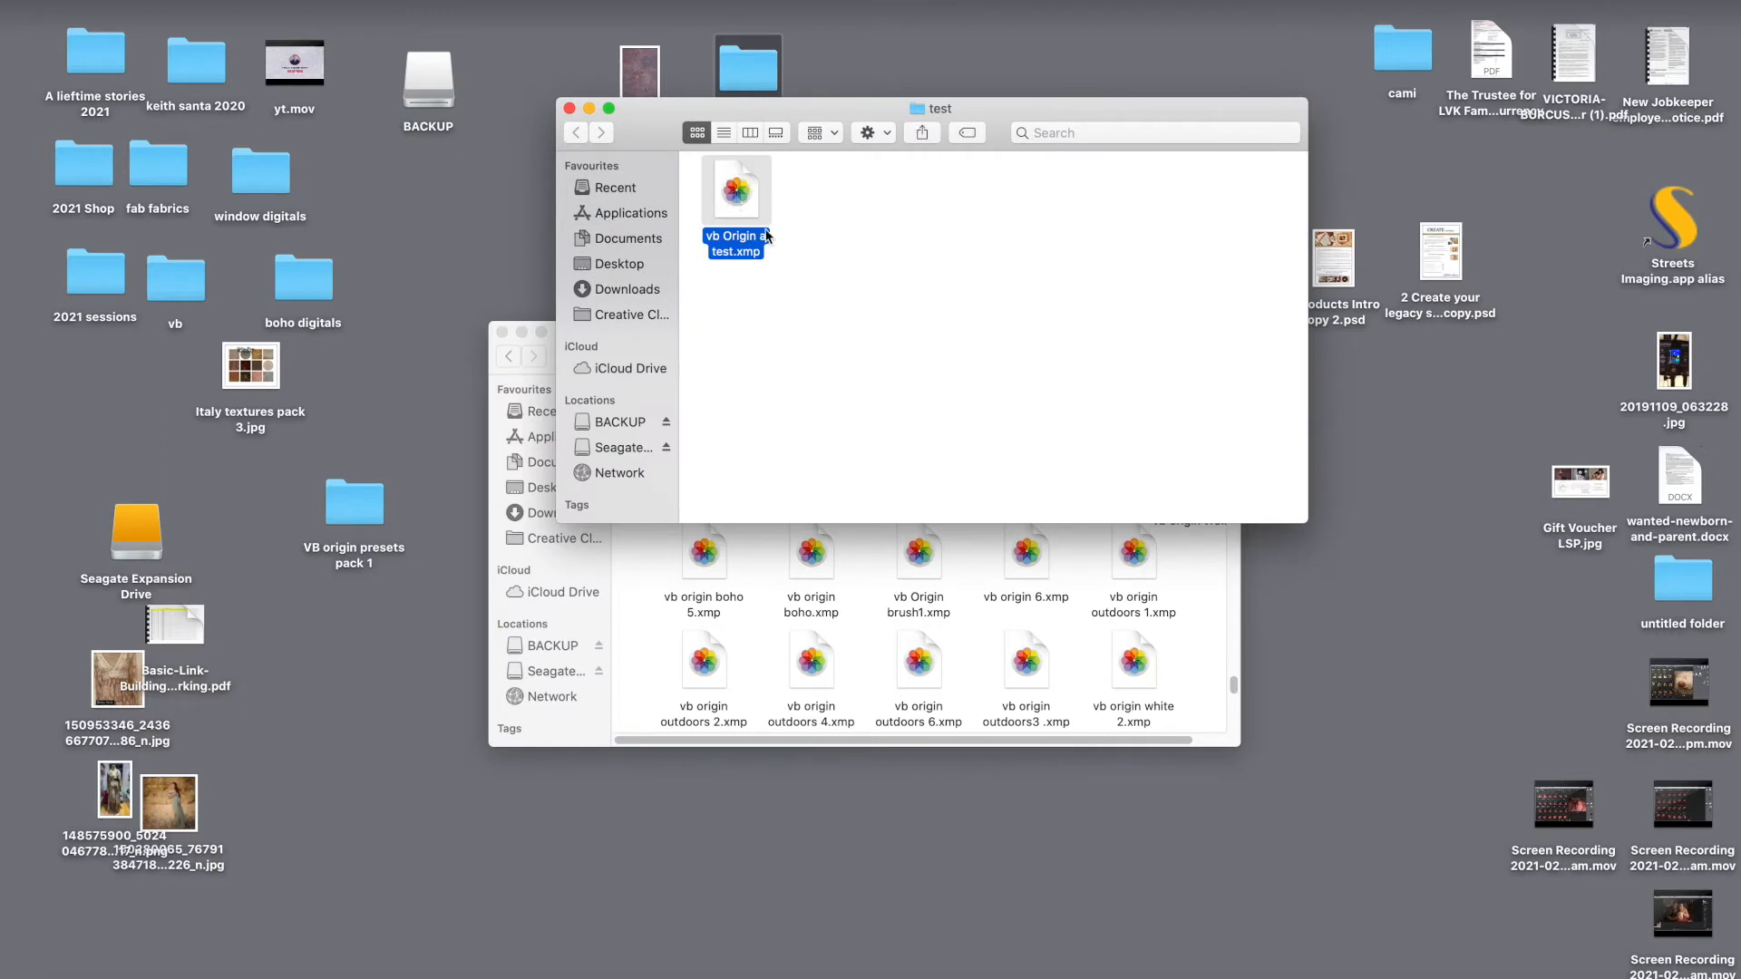
click(1066, 605)
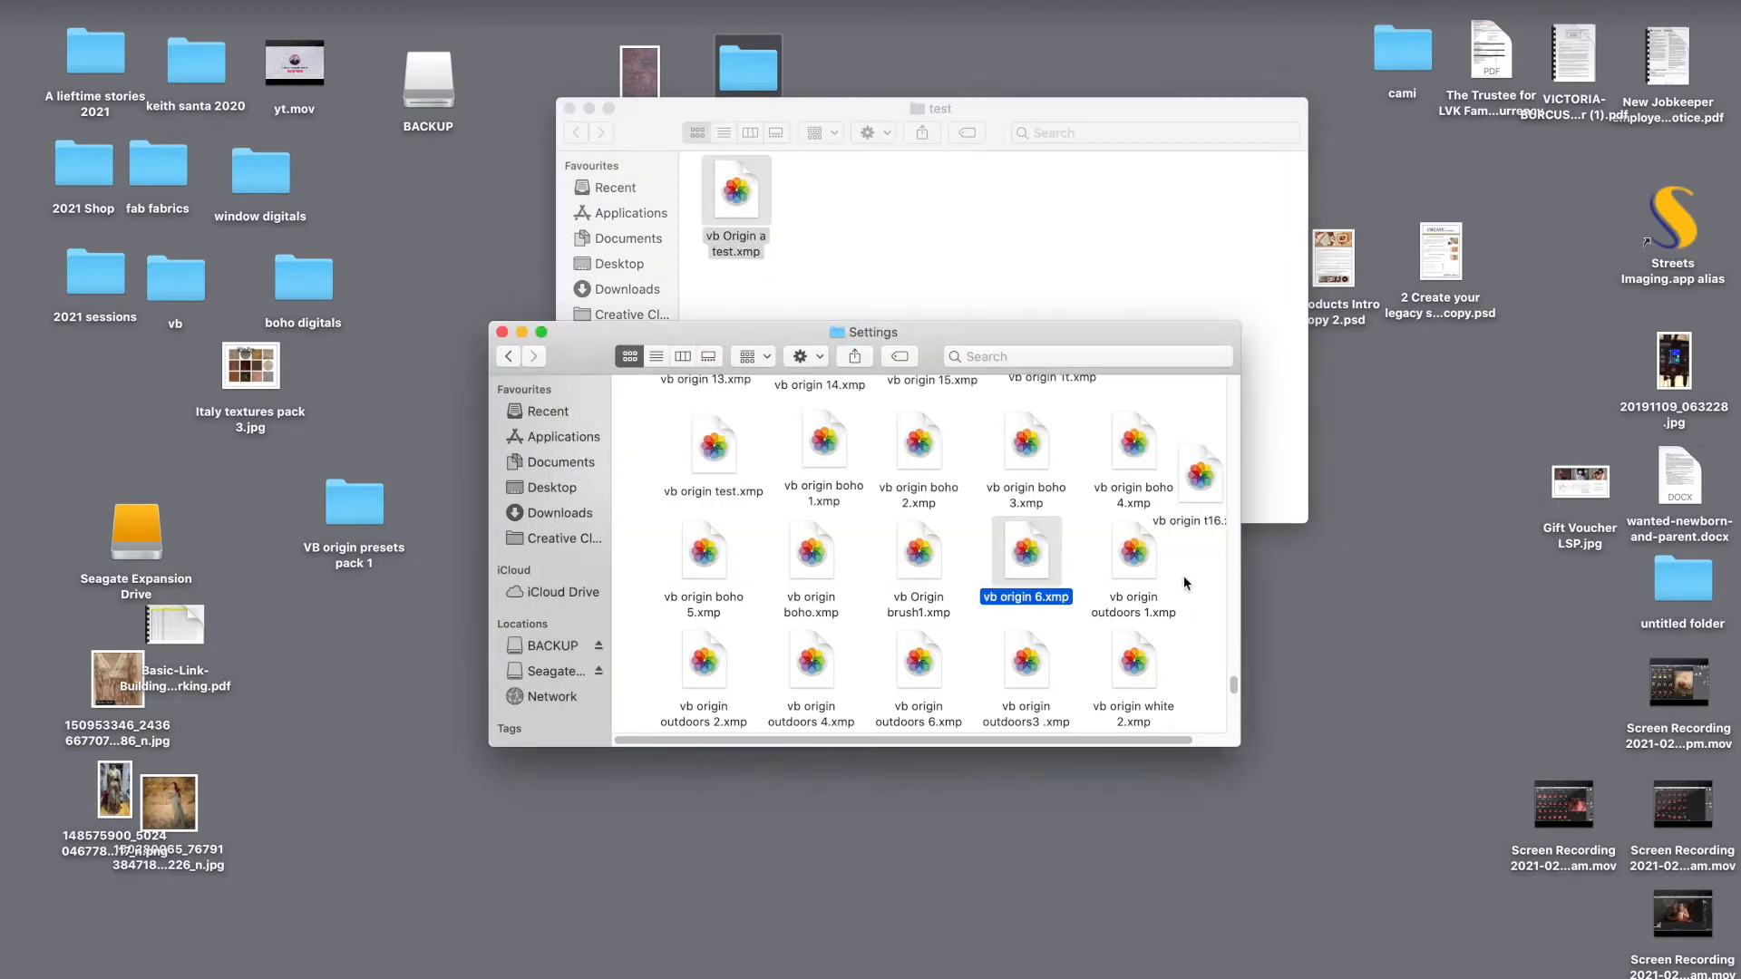
click(1186, 583)
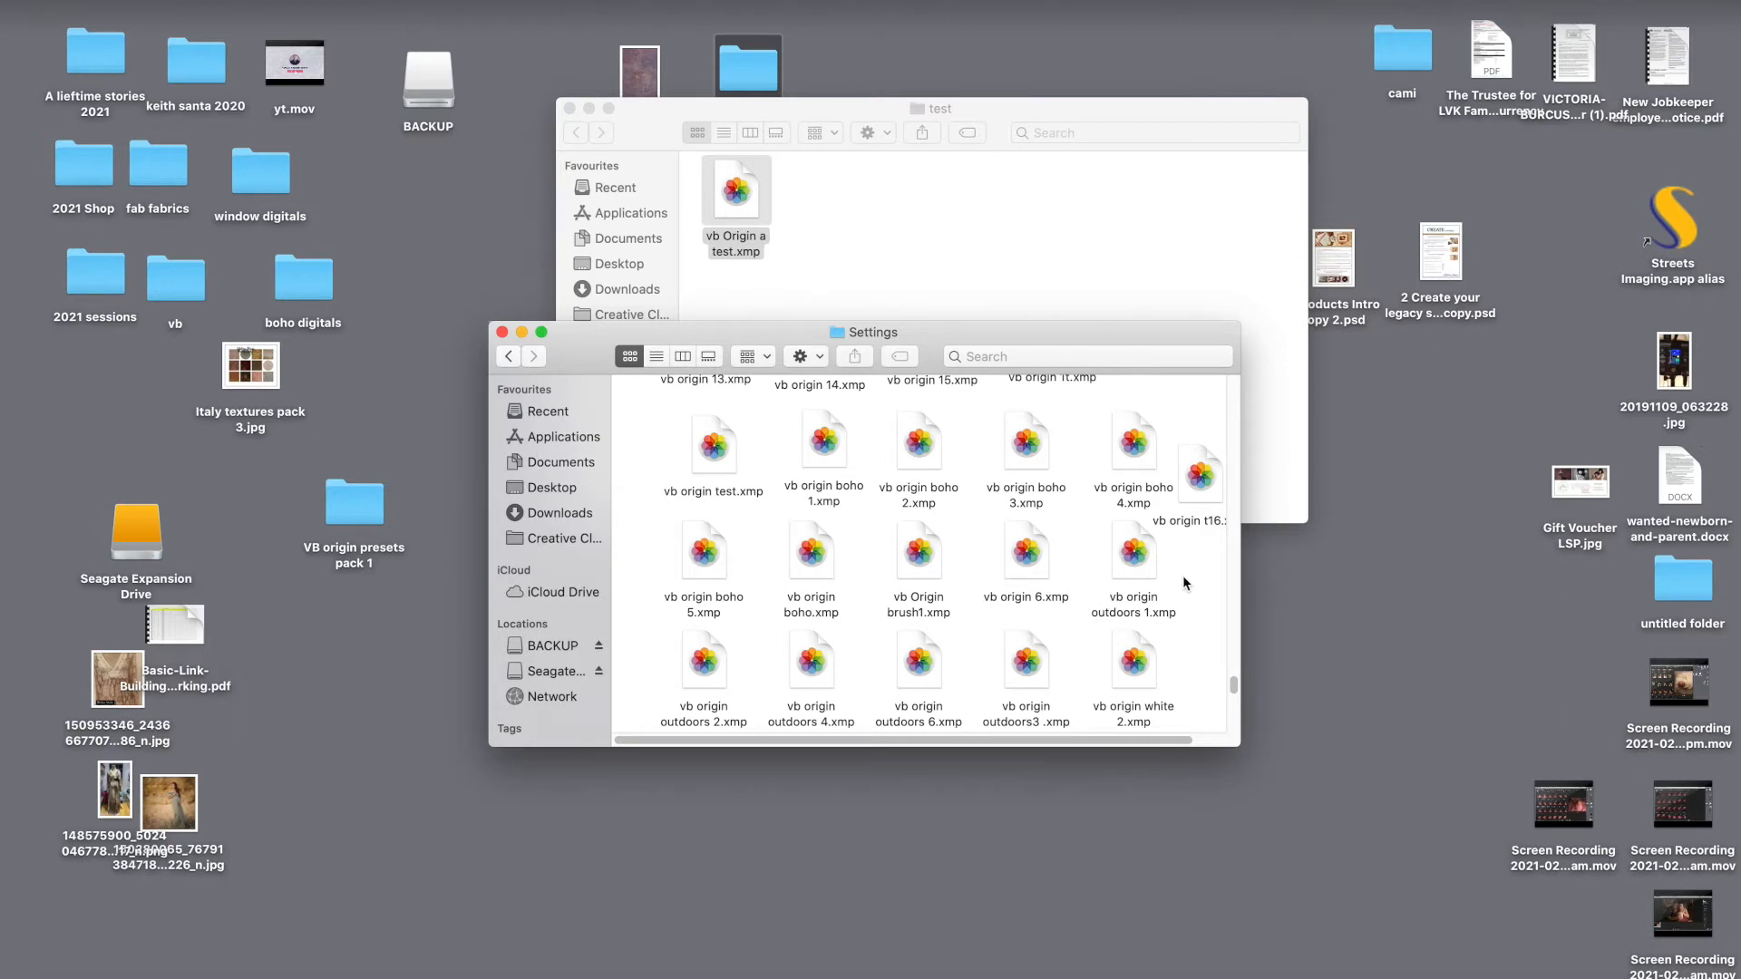
scroll(1185, 589, down, 10)
scroll(1026, 494, up, 3)
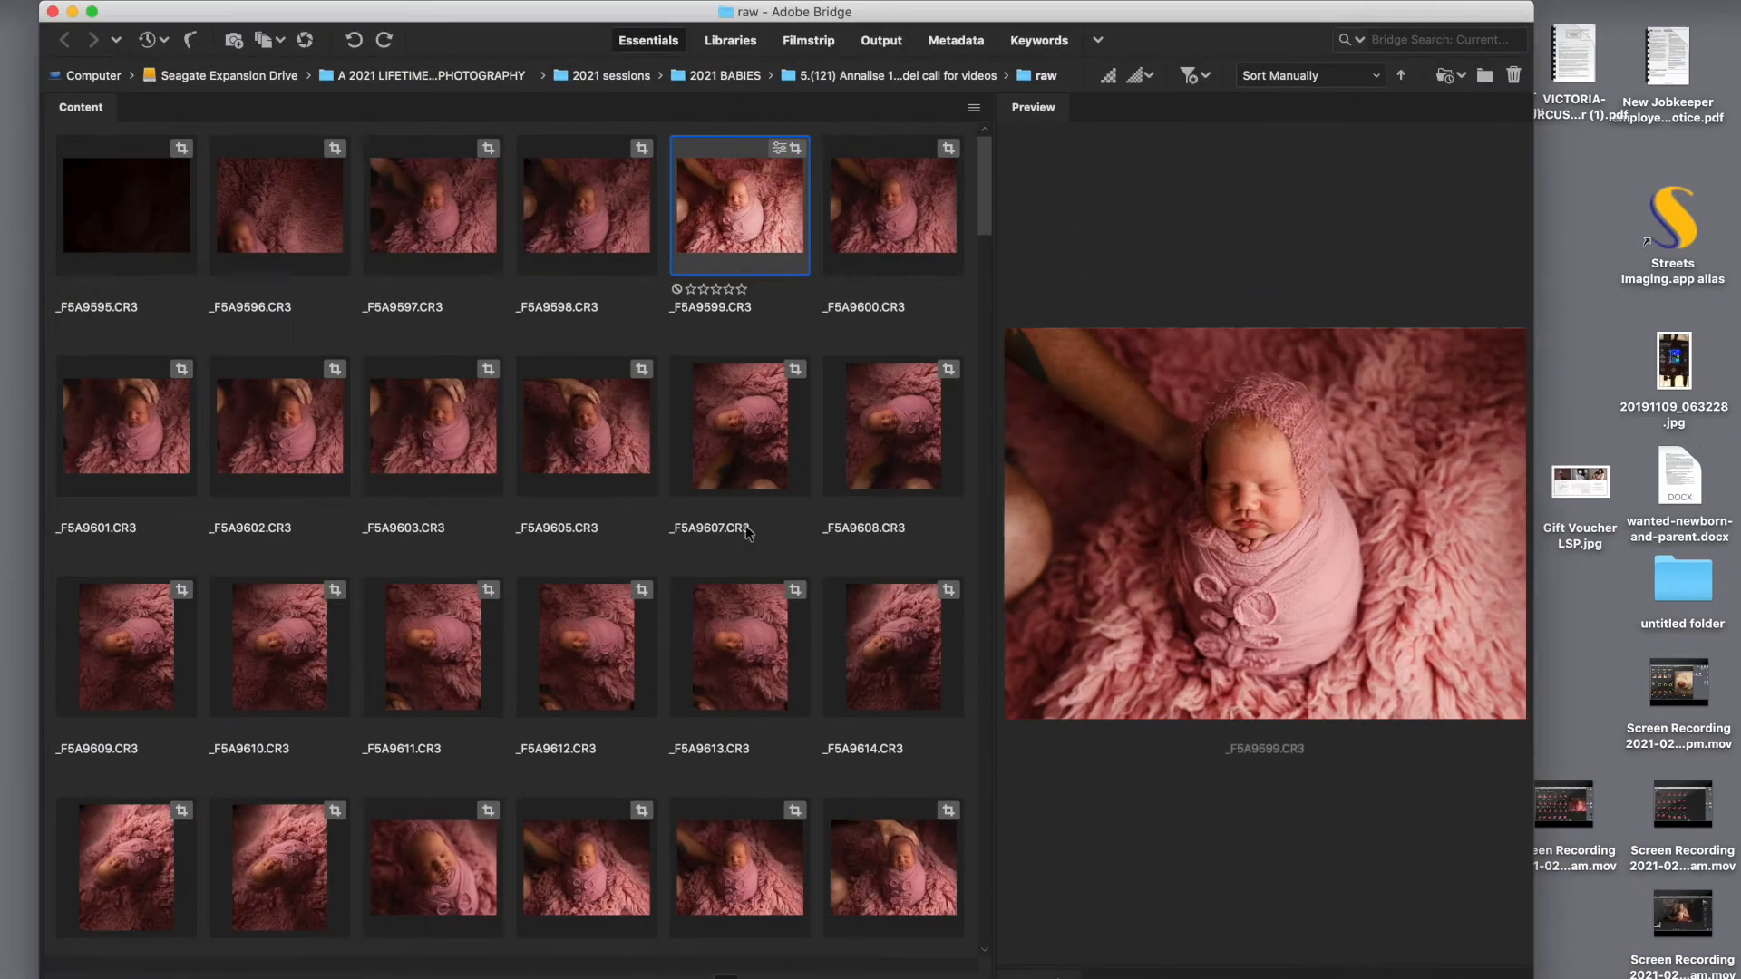
Step: Reopen the session's raw folder and open _F5A9598.CR3 in Camera Raw
click(893, 76)
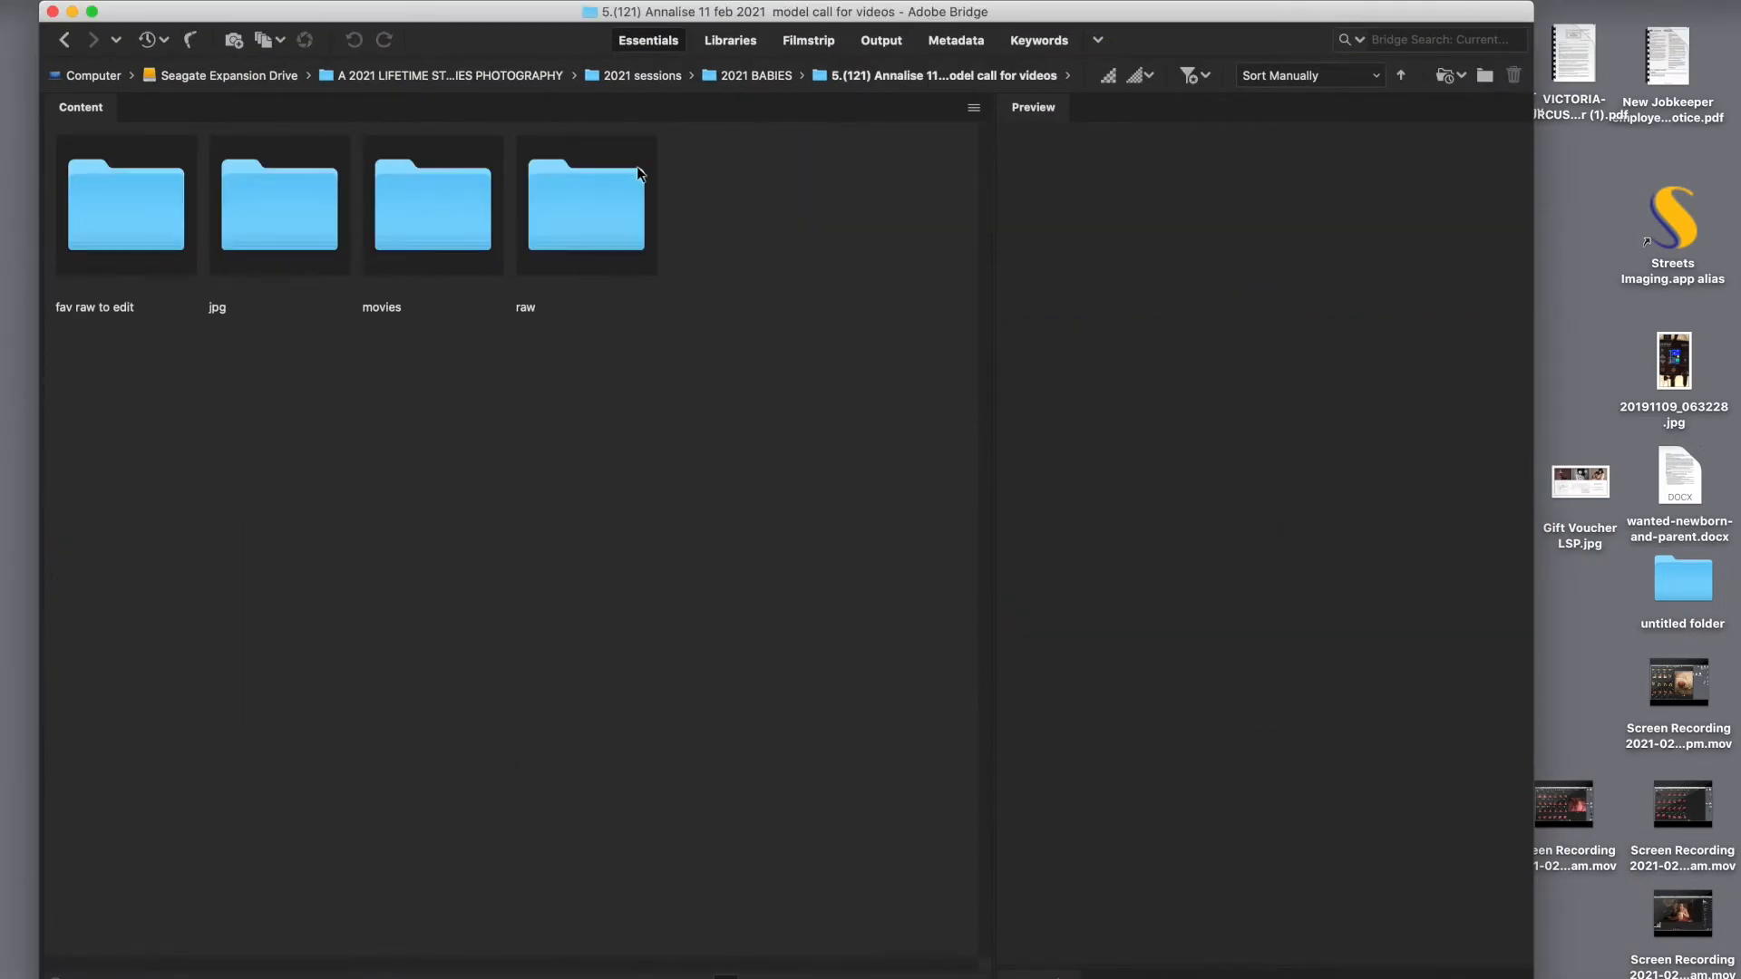
double_click(578, 214)
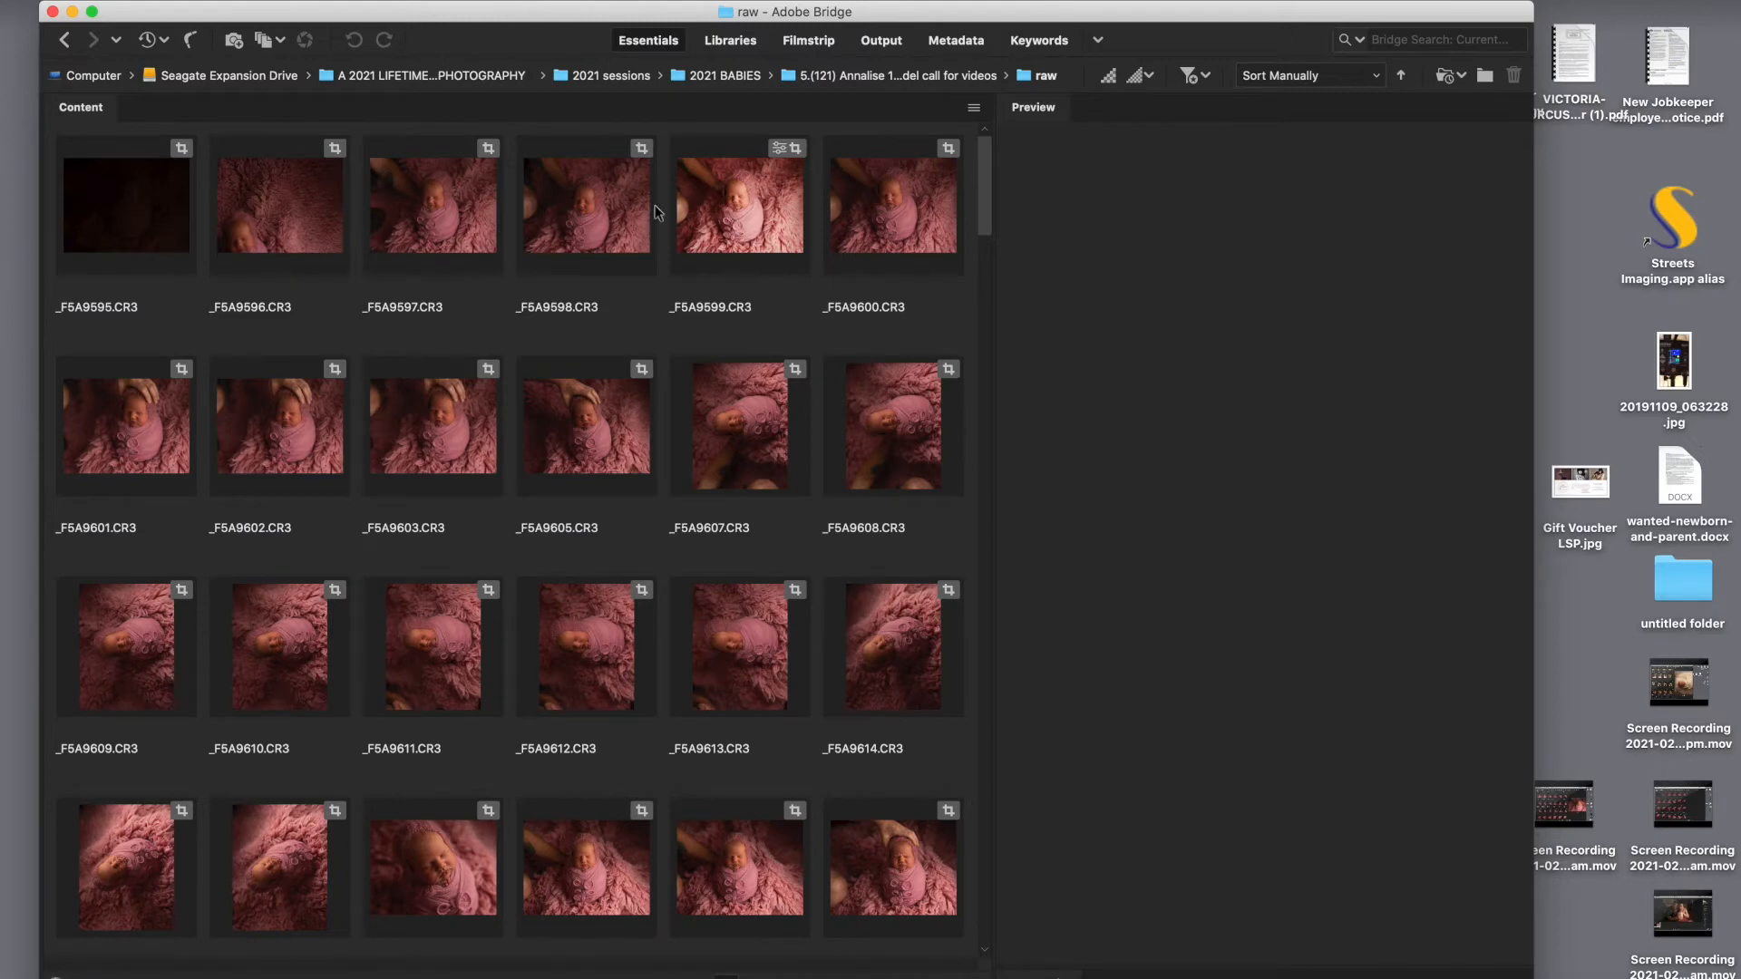
click(592, 209)
right_click(591, 210)
mouse_move(616, 252)
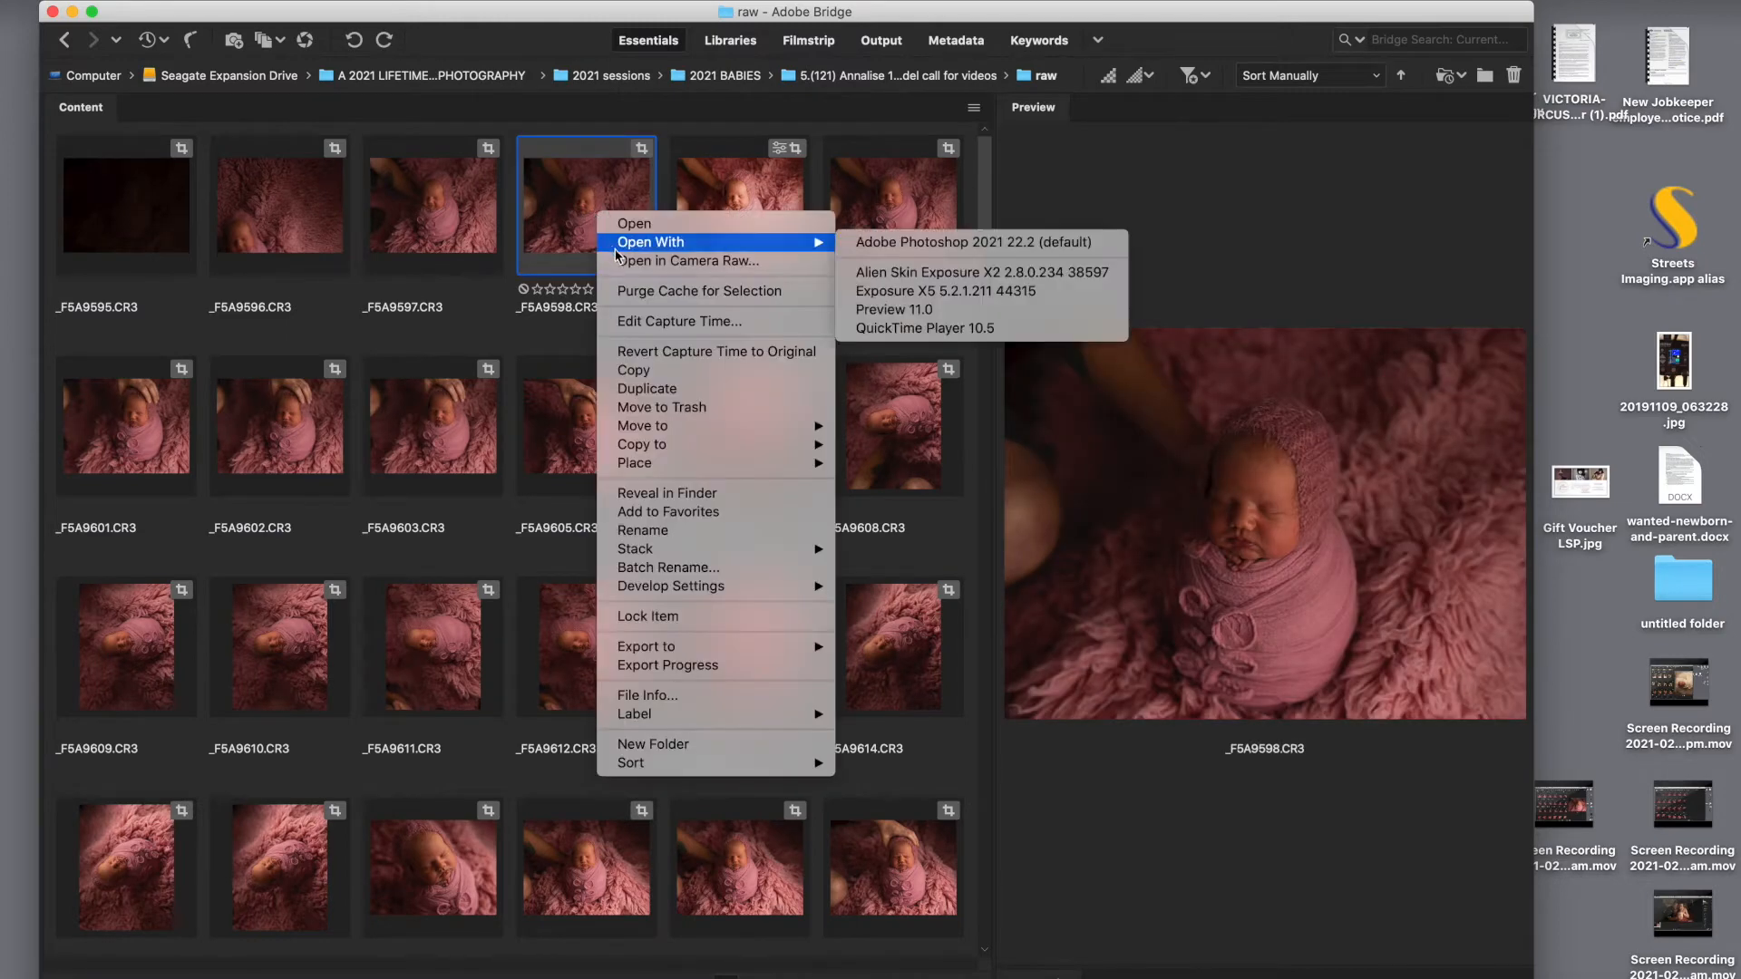
click(667, 261)
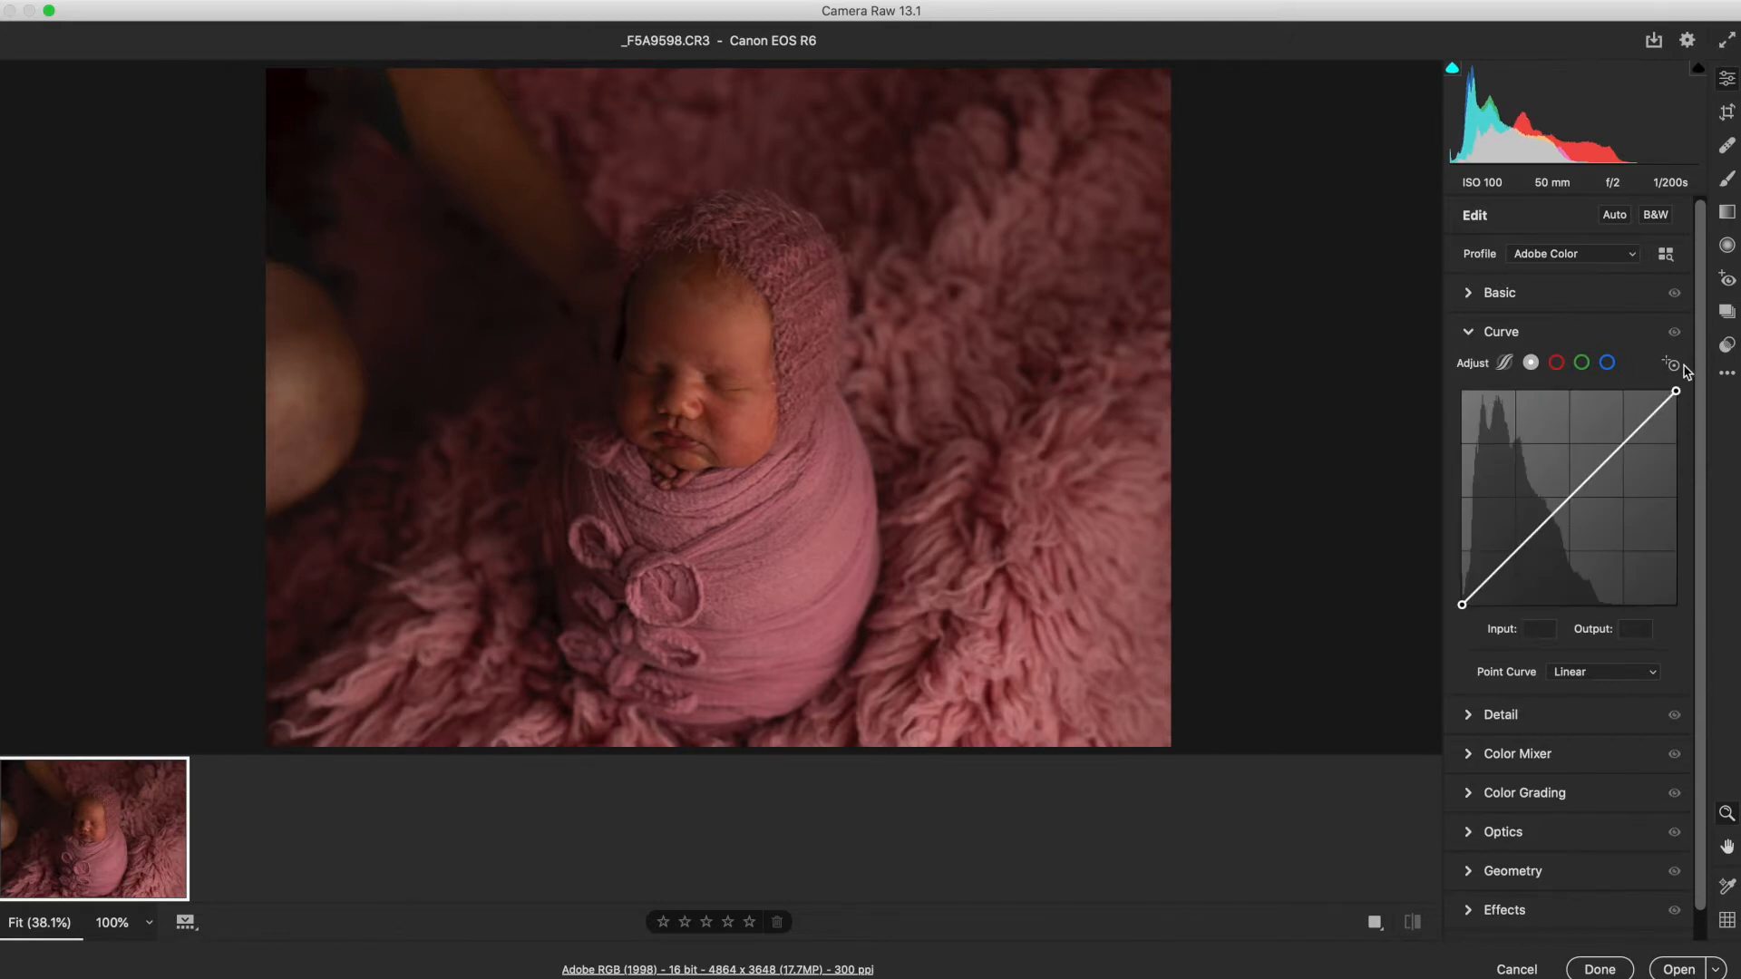
Step: Open the Presets panel and apply the vb origin 15 preset to the image
click(1727, 345)
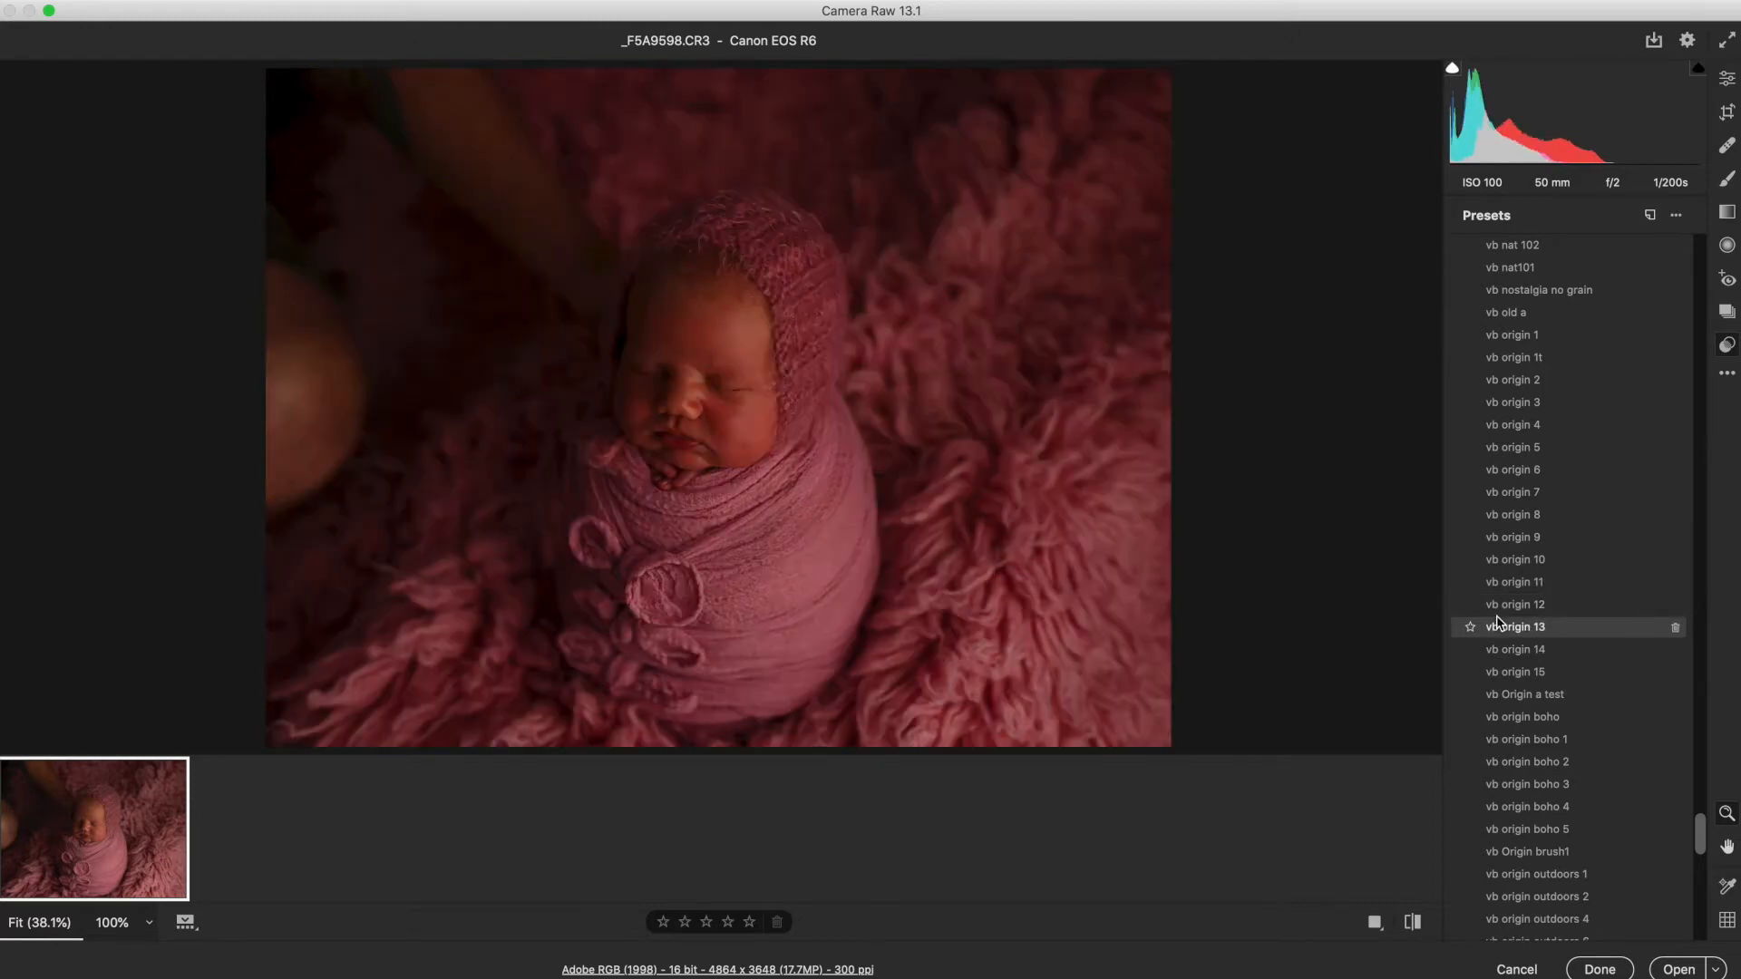
click(1516, 678)
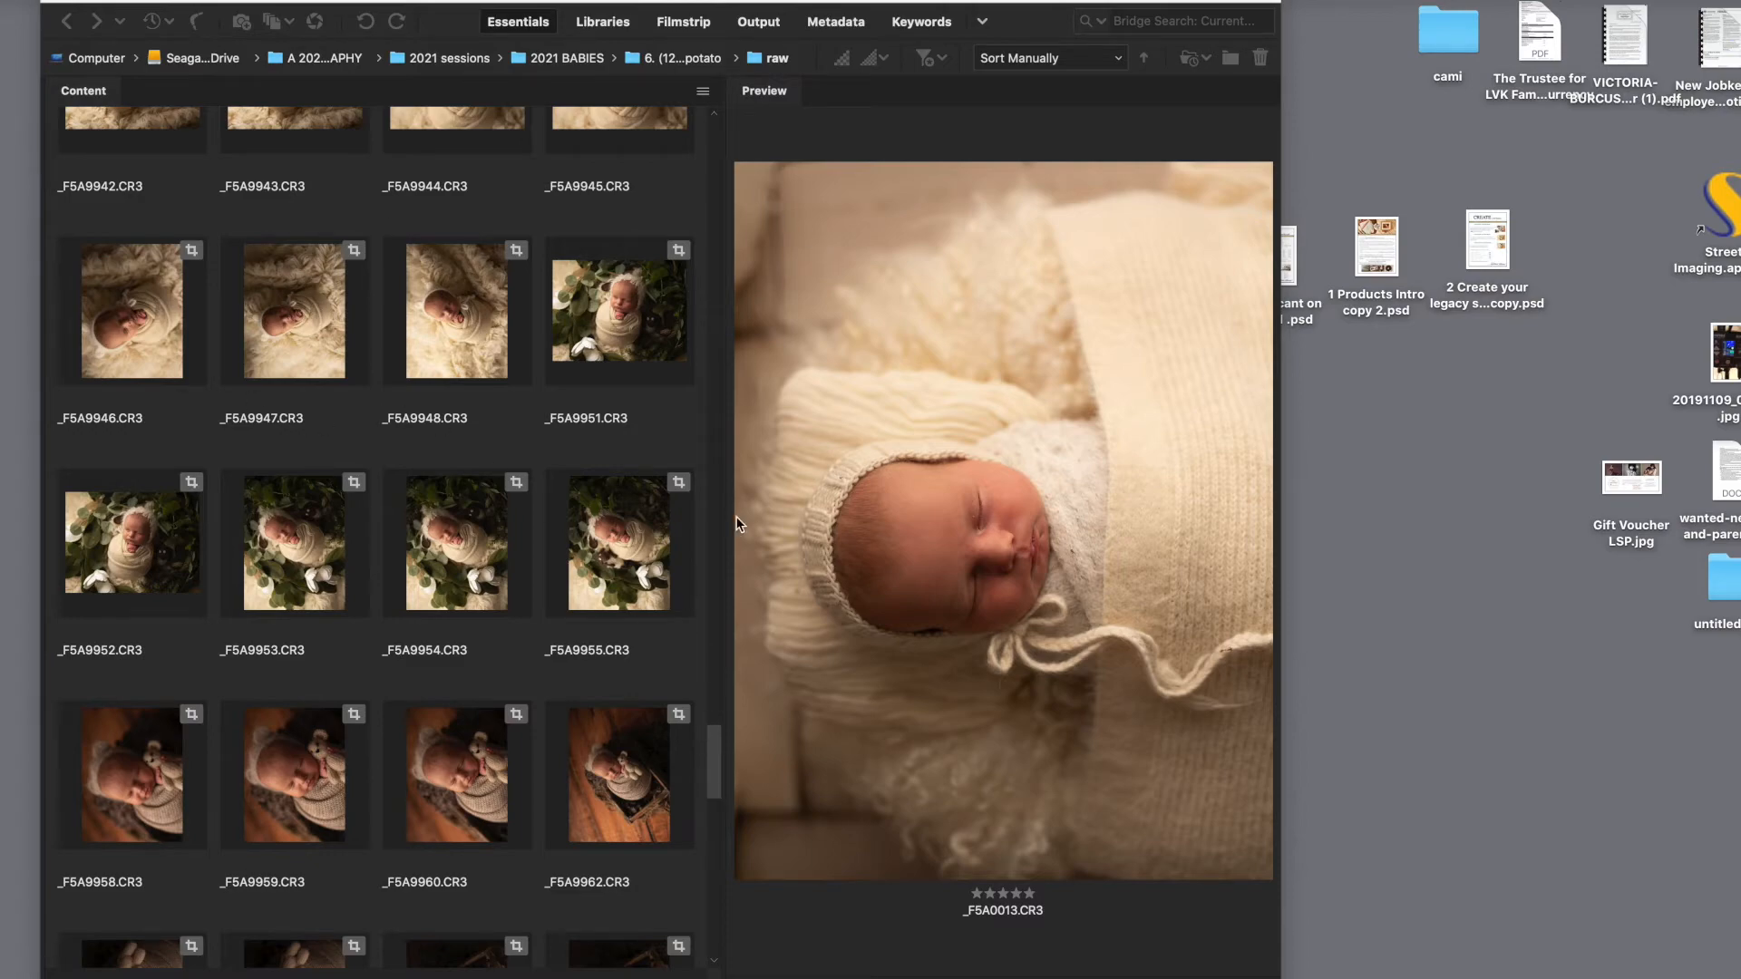
Step: Go to the potato session's raw folder and filter the thumbnails to show only 5-star images
drag(711, 750, 670, 85)
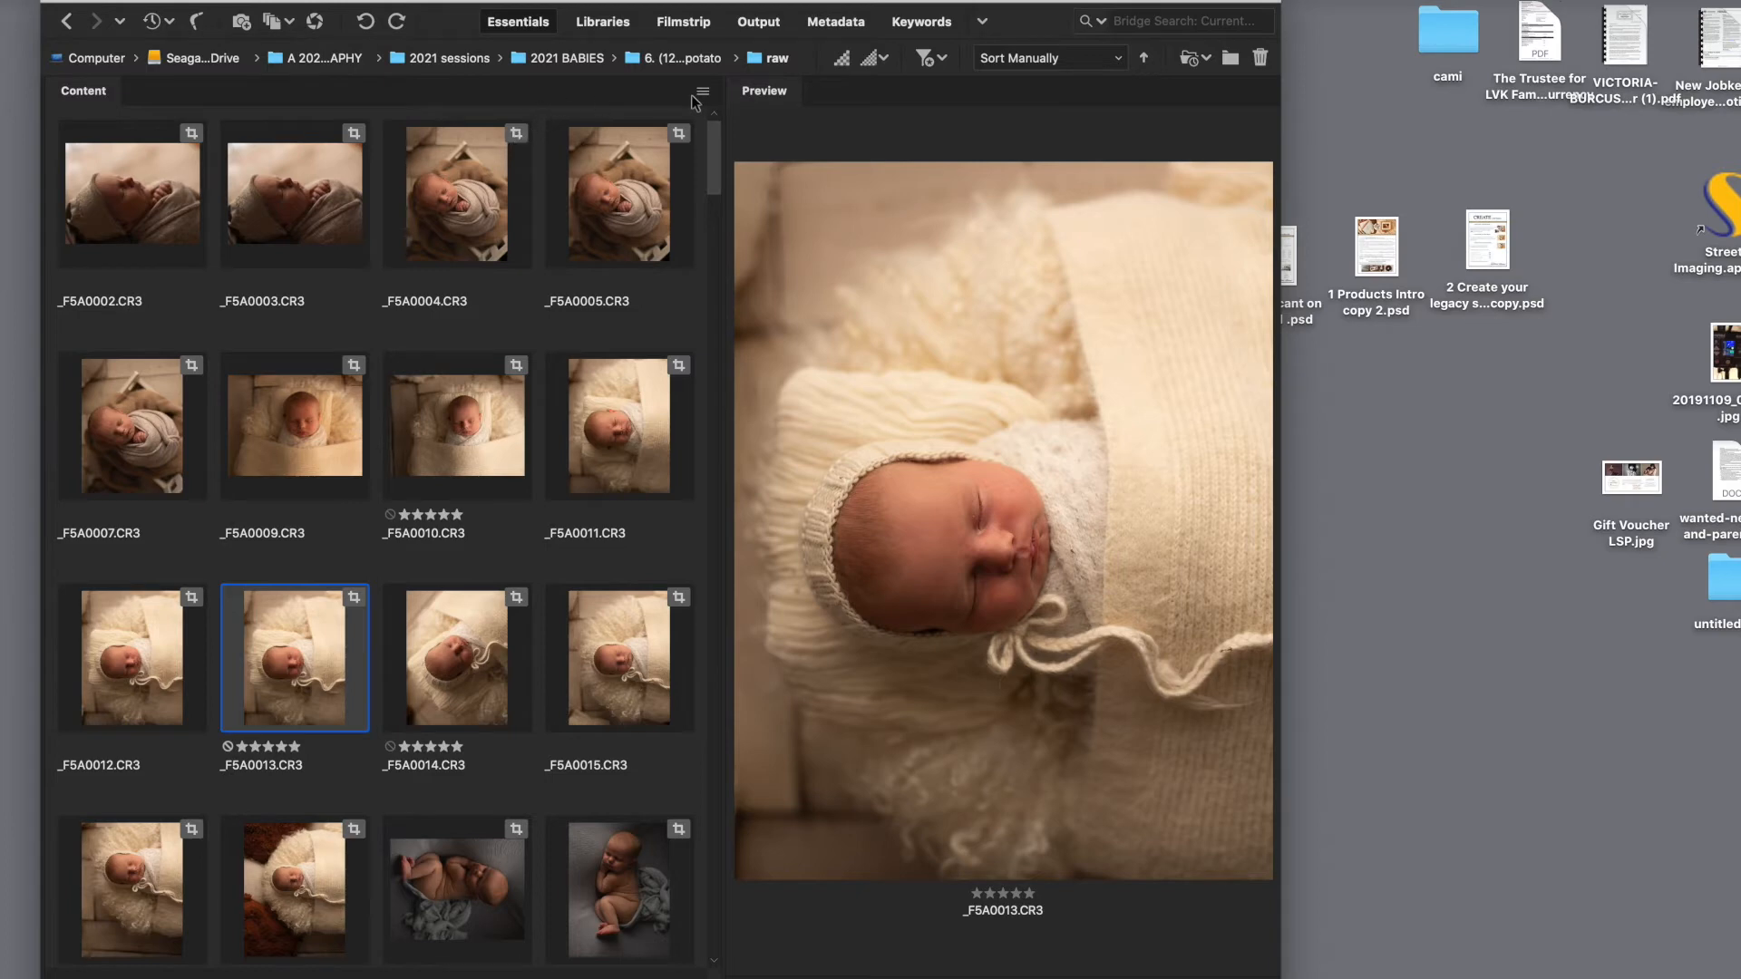
click(709, 59)
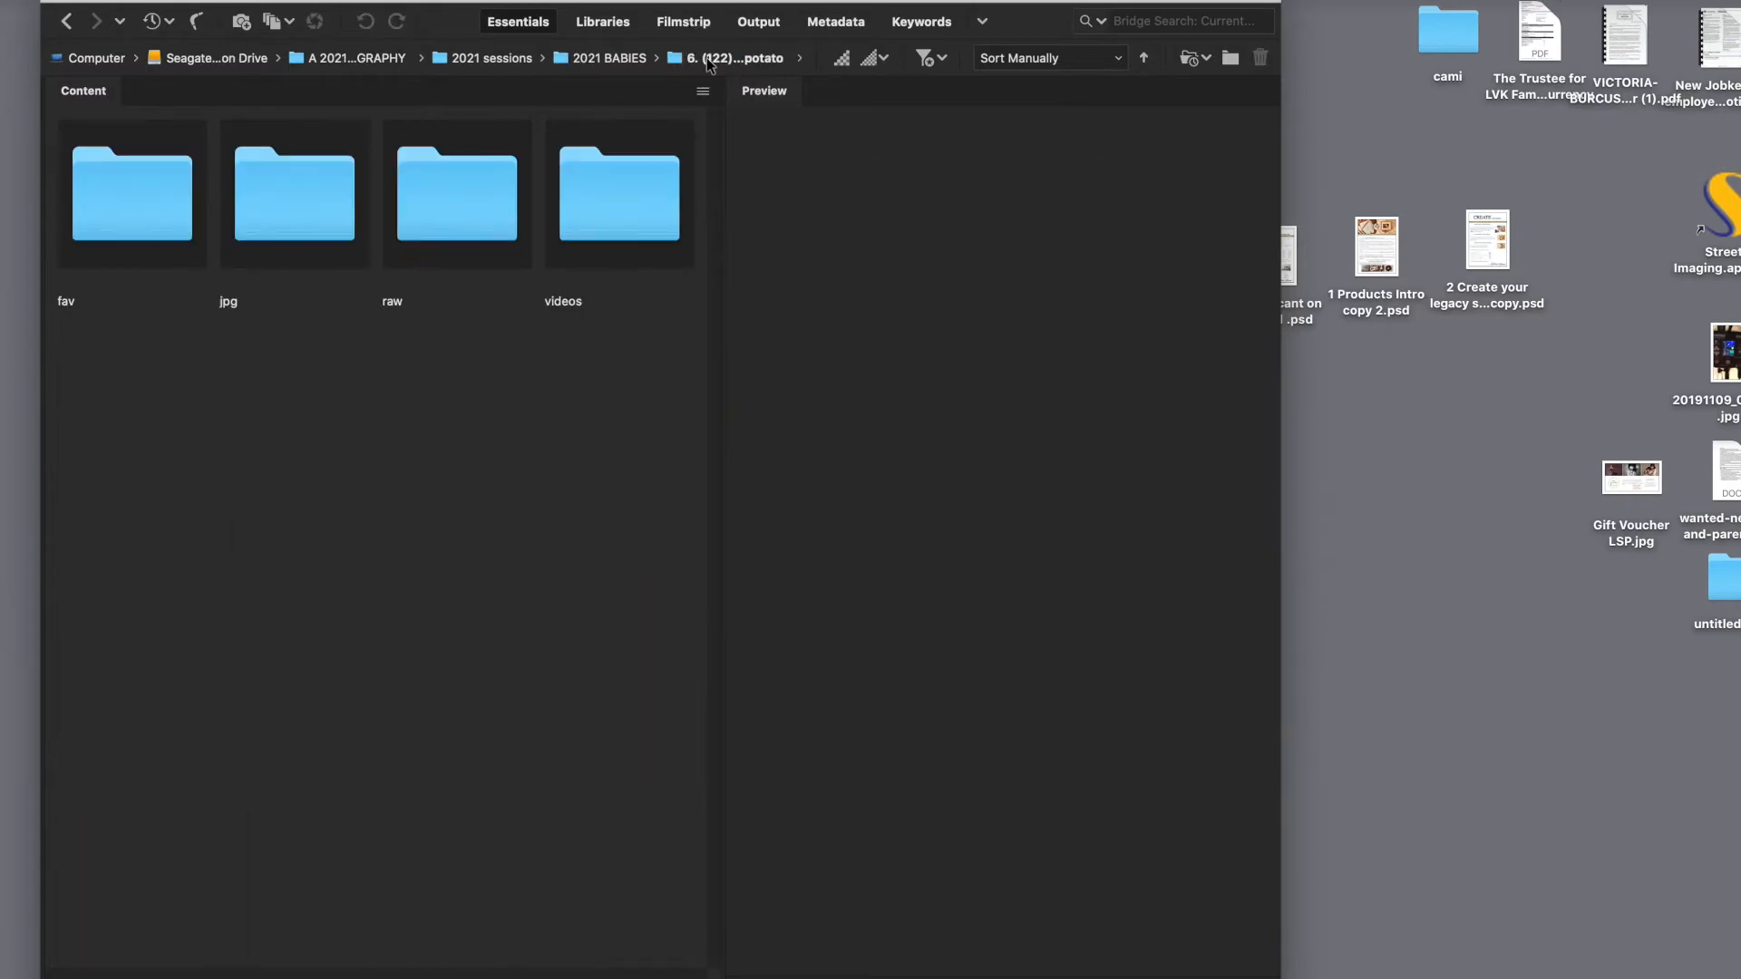
double_click(507, 226)
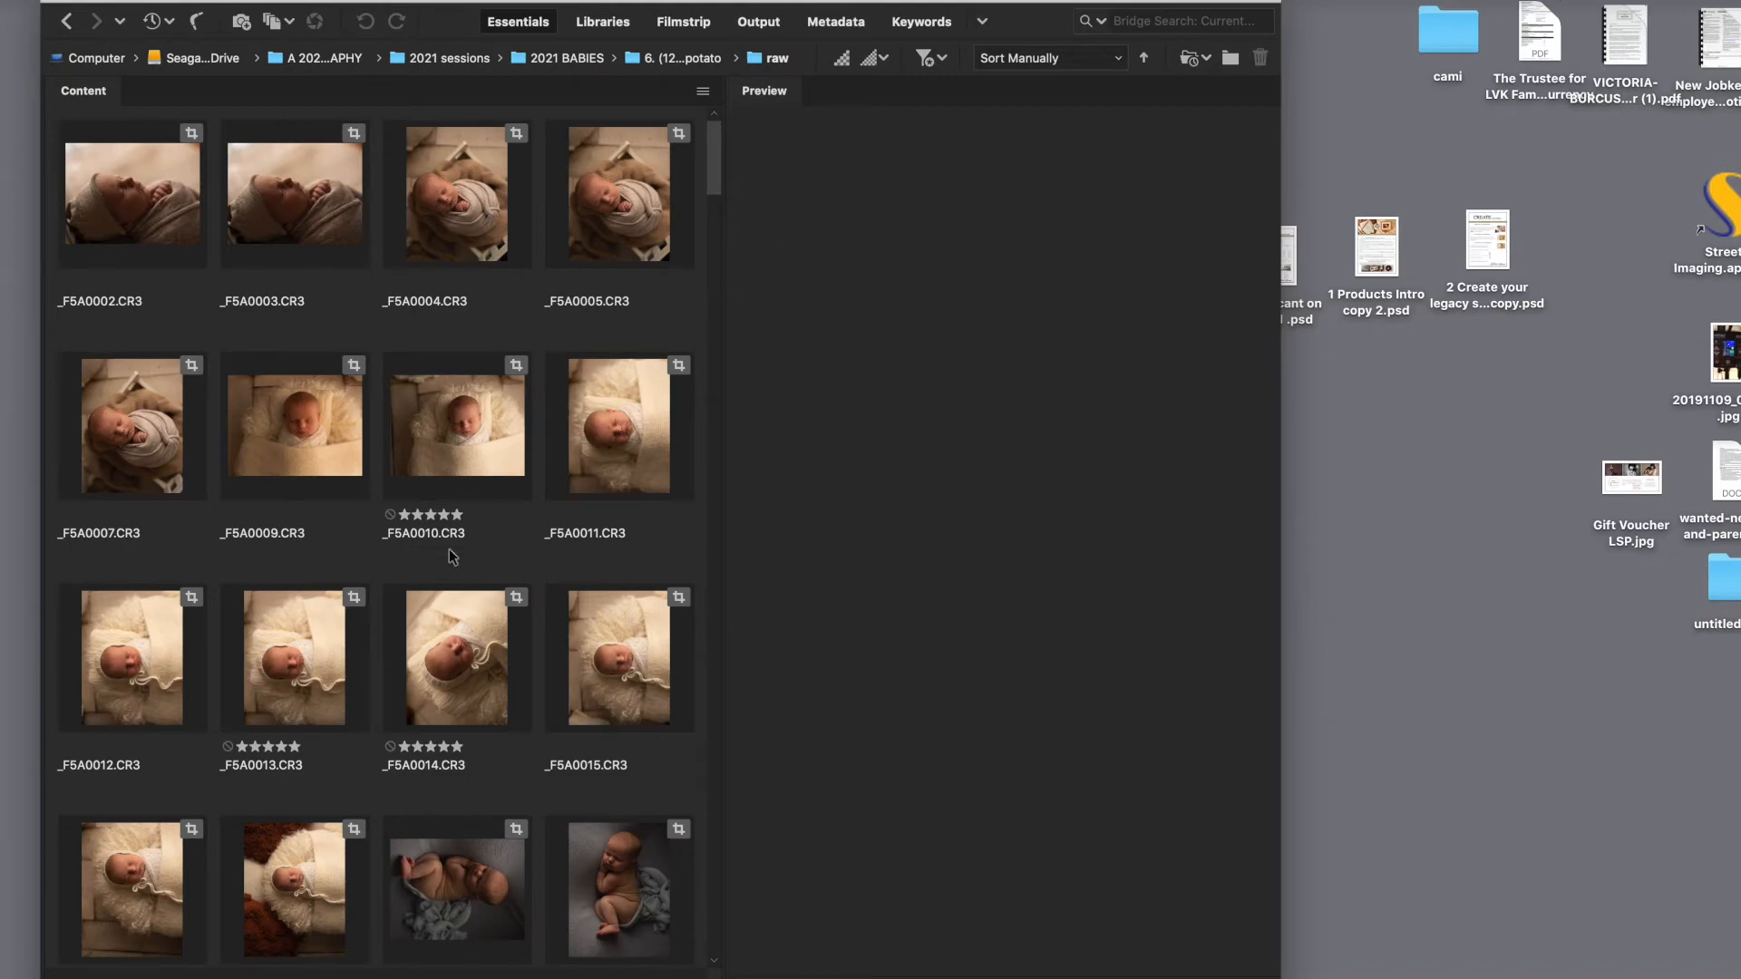
click(947, 58)
click(985, 243)
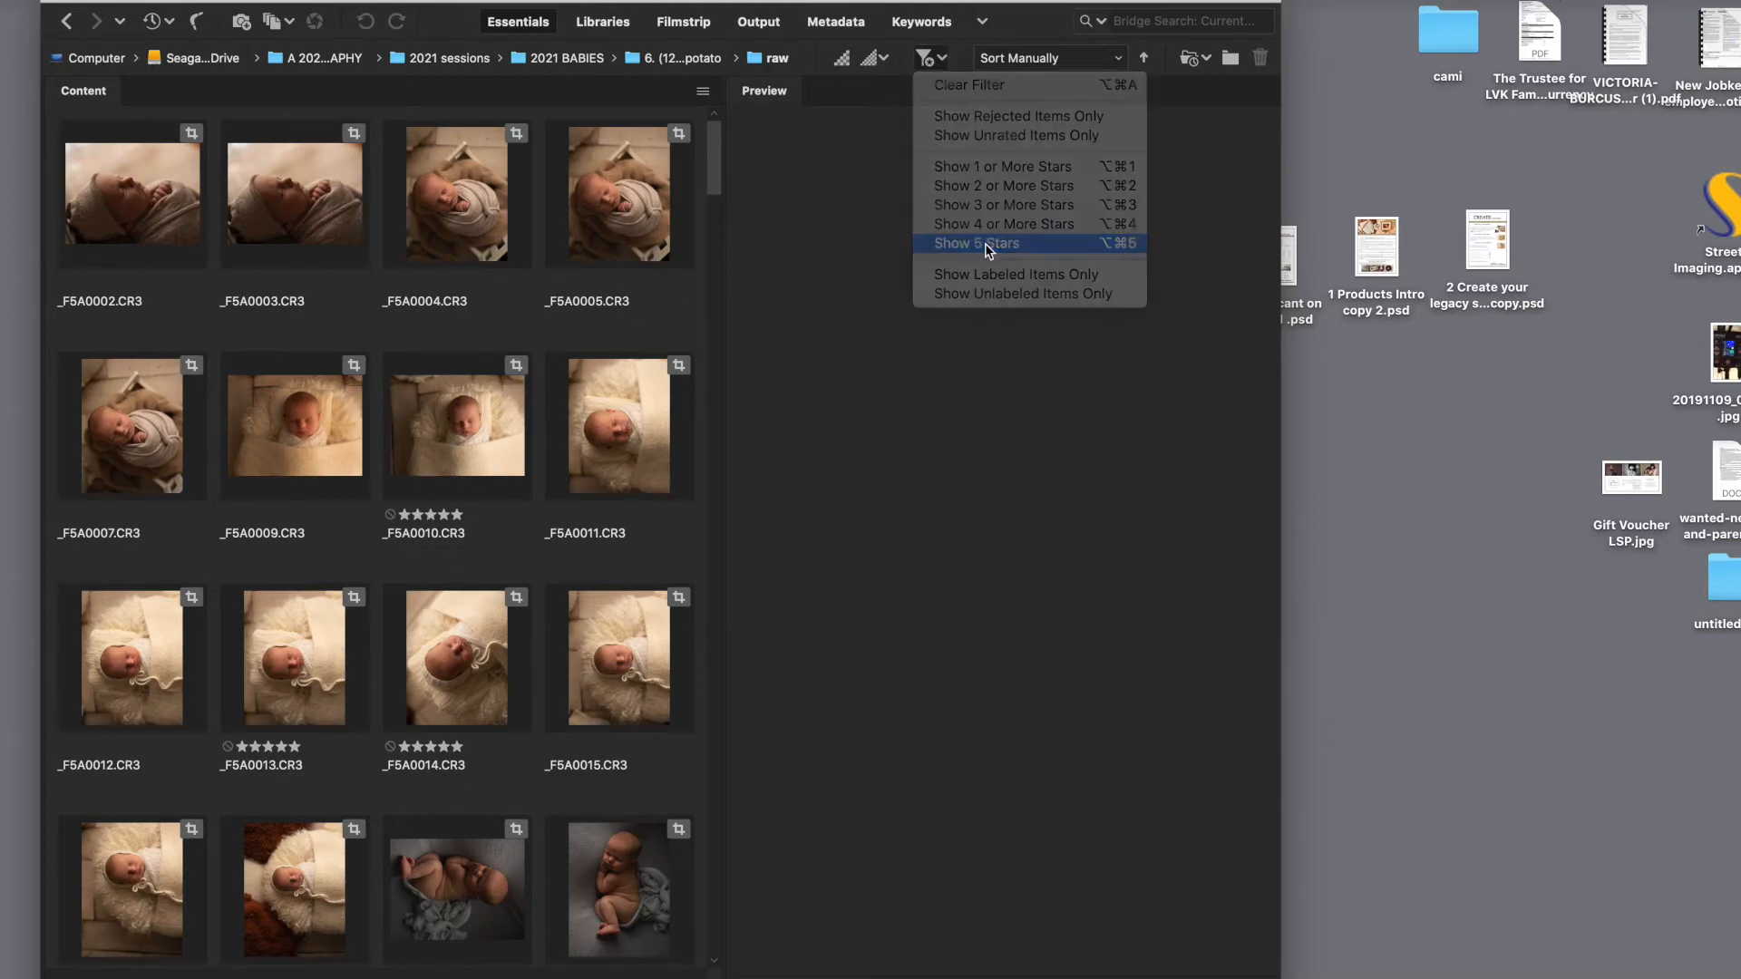
Step: Widen the window and preview each of the filtered five-star images in turn
drag(1286, 229, 1583, 225)
click(150, 197)
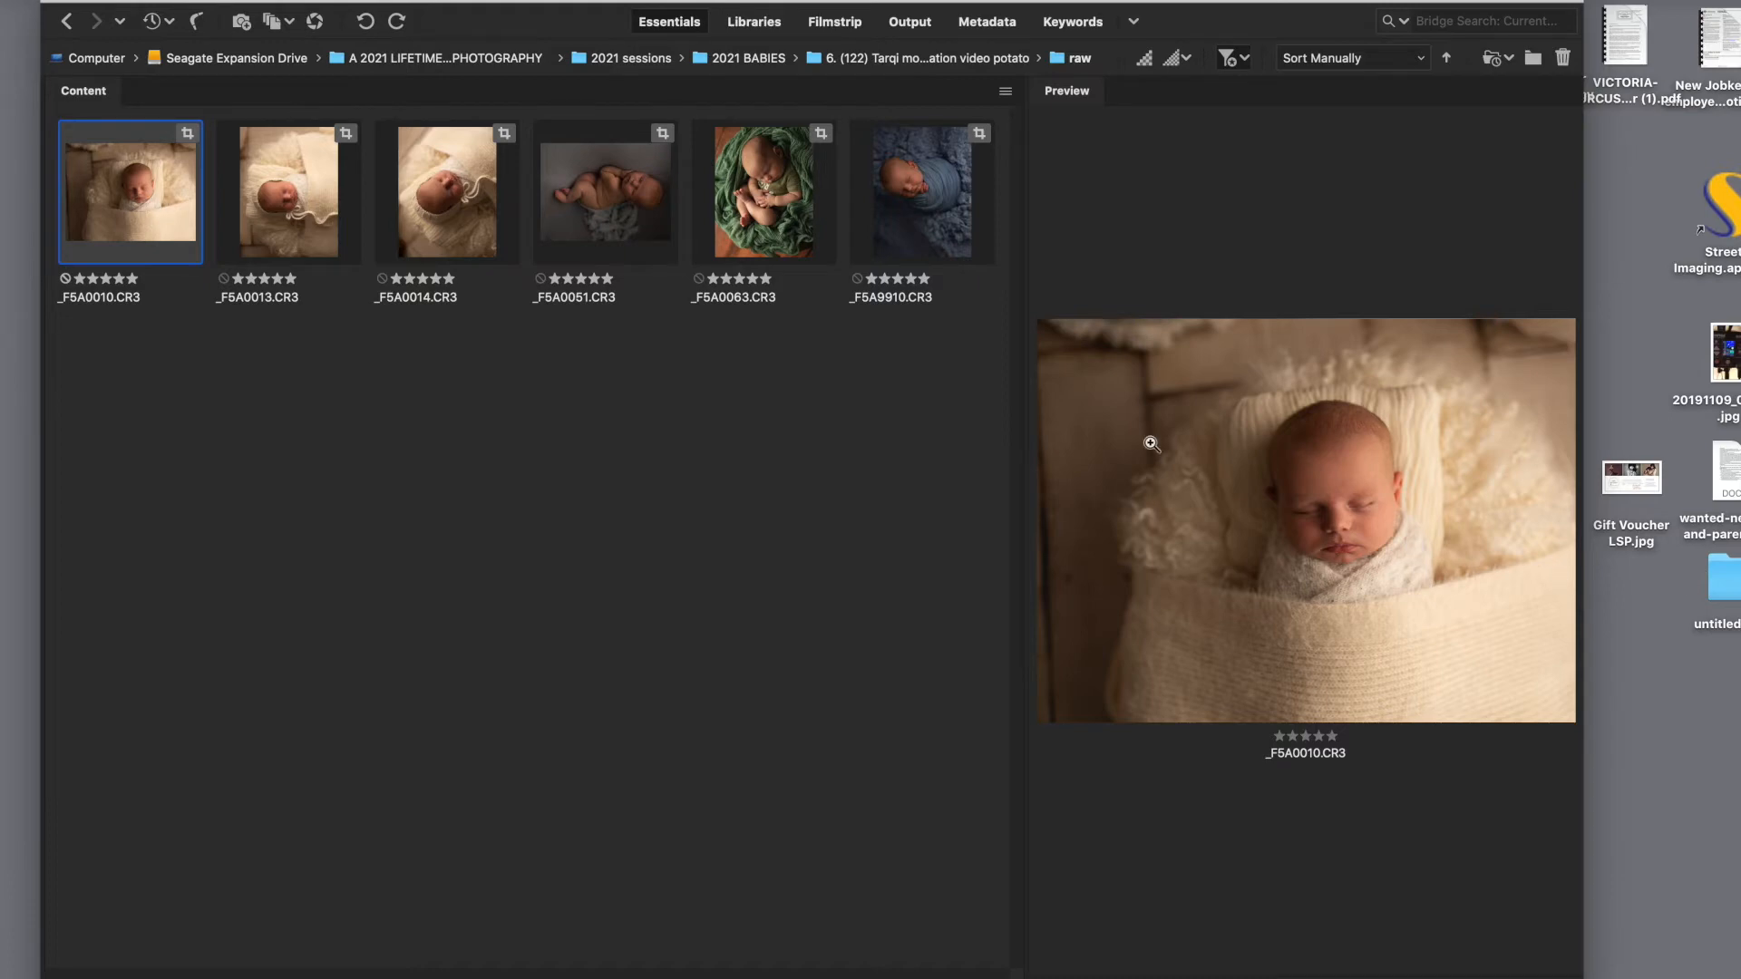
click(318, 199)
key(Right)
key(Right)
key(Right)
key(Right)
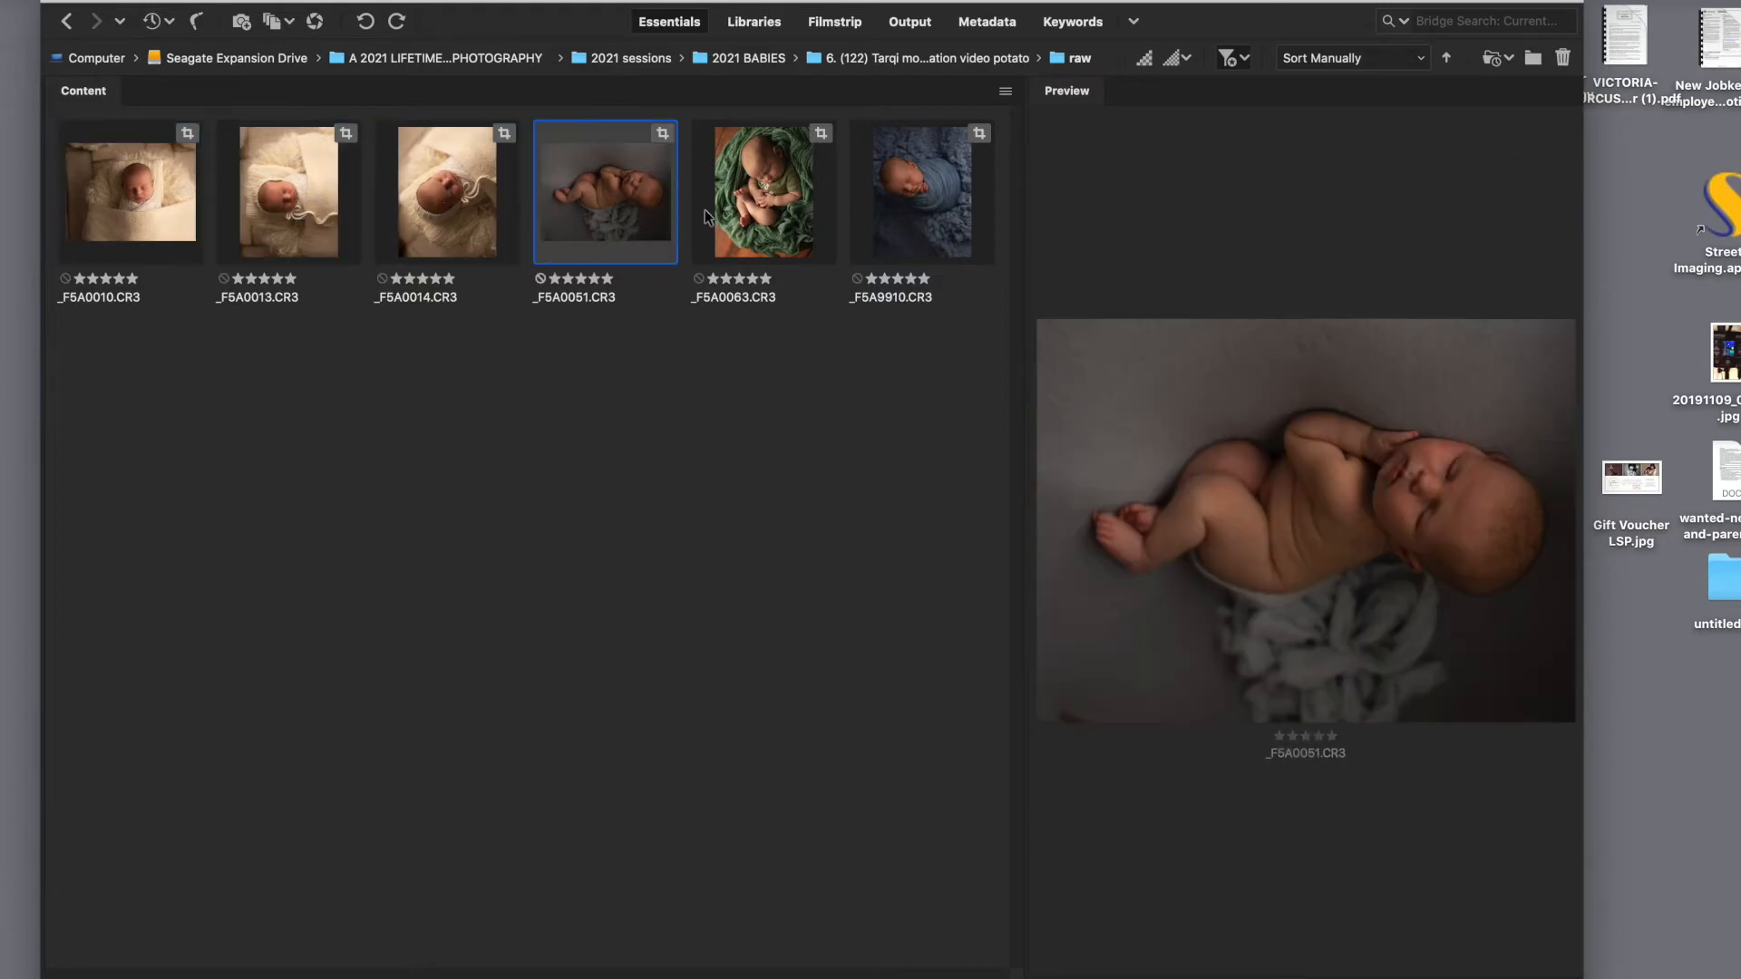
click(165, 169)
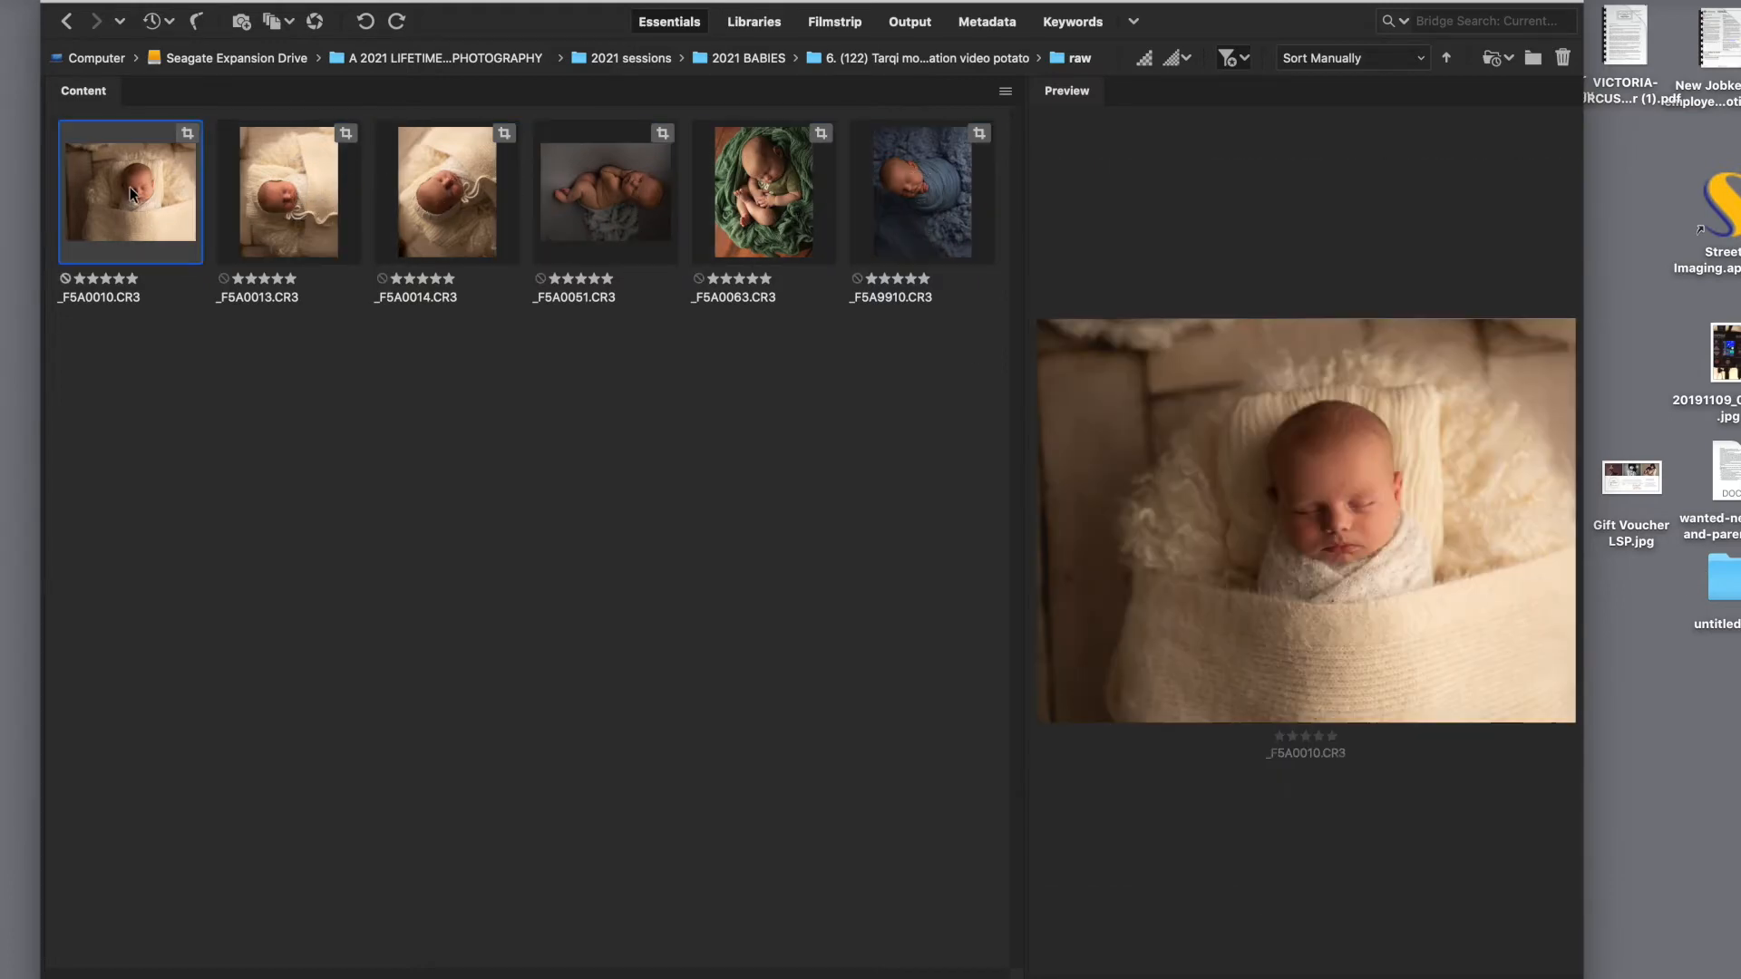
Step: Select all six filtered images and open them together in Camera Raw
shift+click(911, 214)
right_click(911, 214)
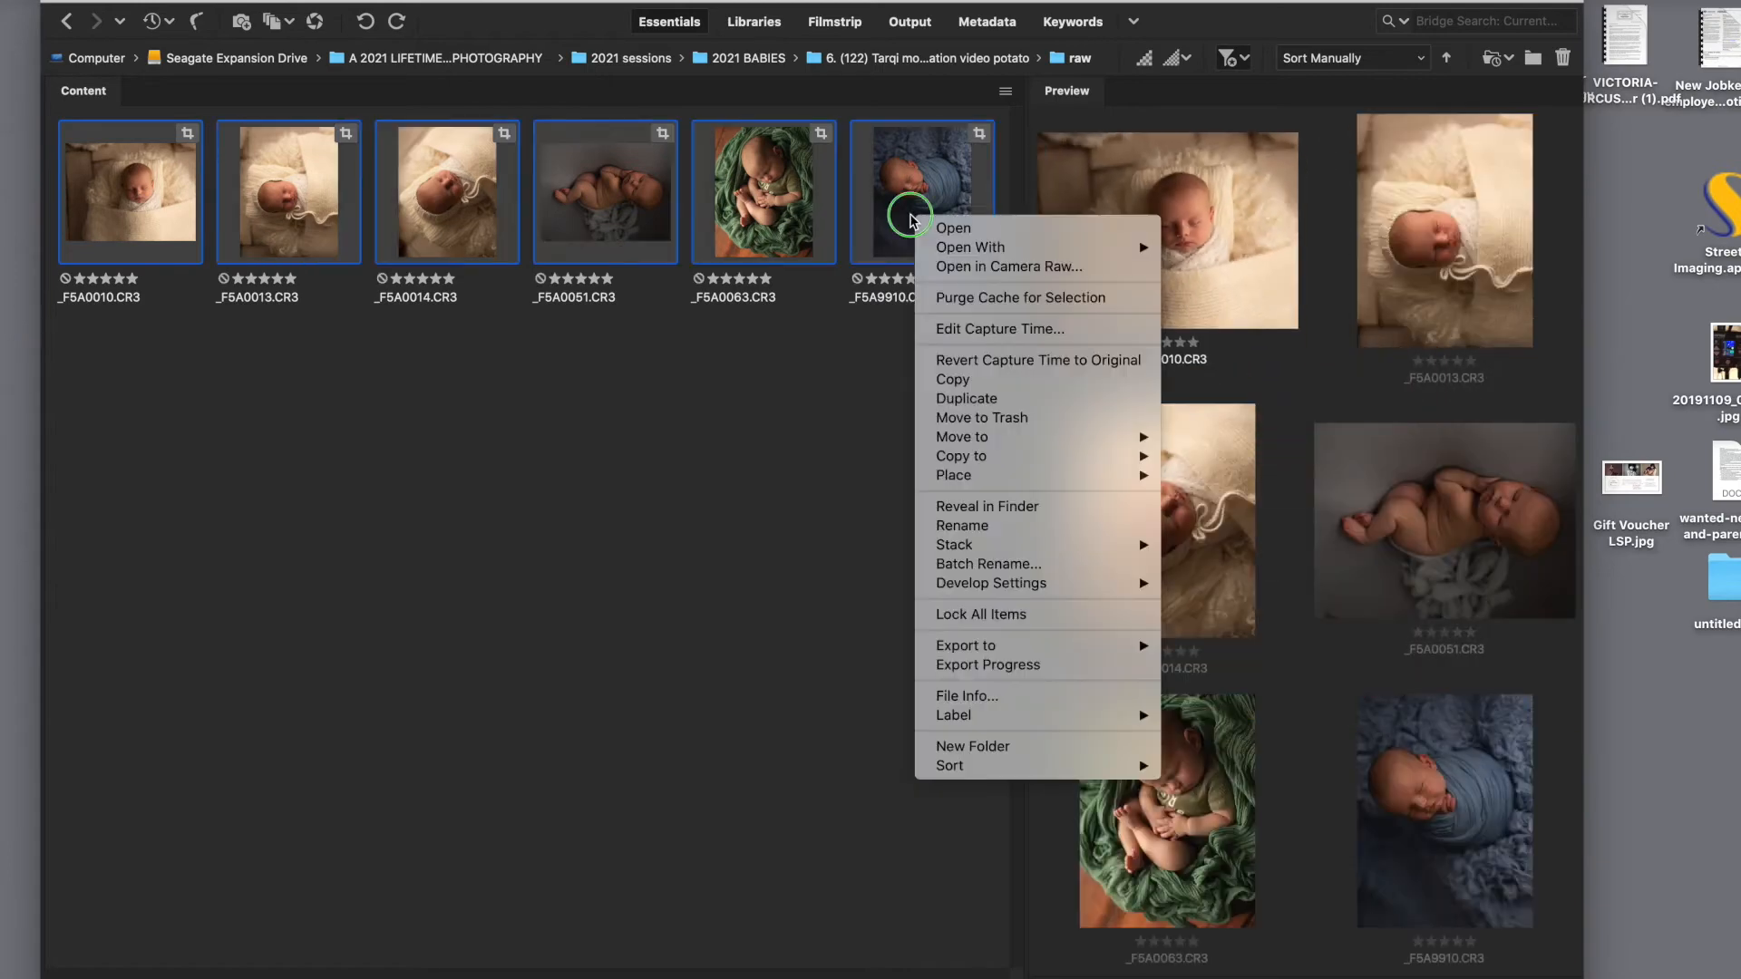
click(1004, 267)
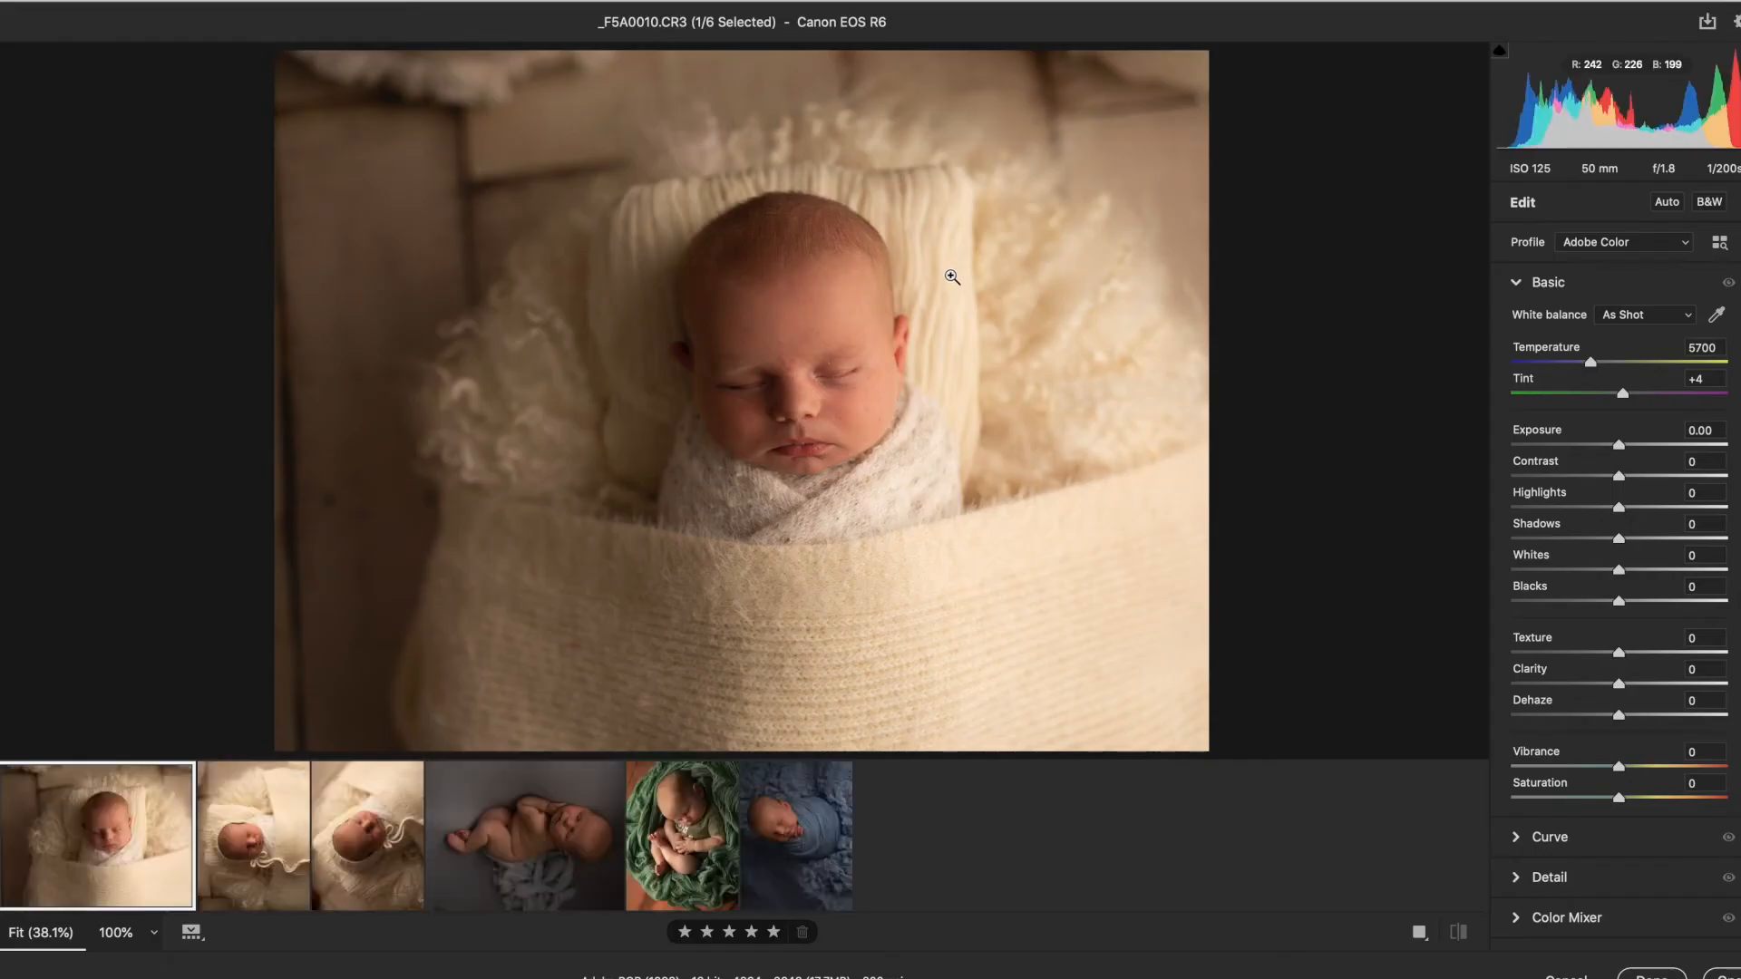
Step: Rotate _F5A0013 and _F5A0014 90° clockwise with the crop tool
click(285, 863)
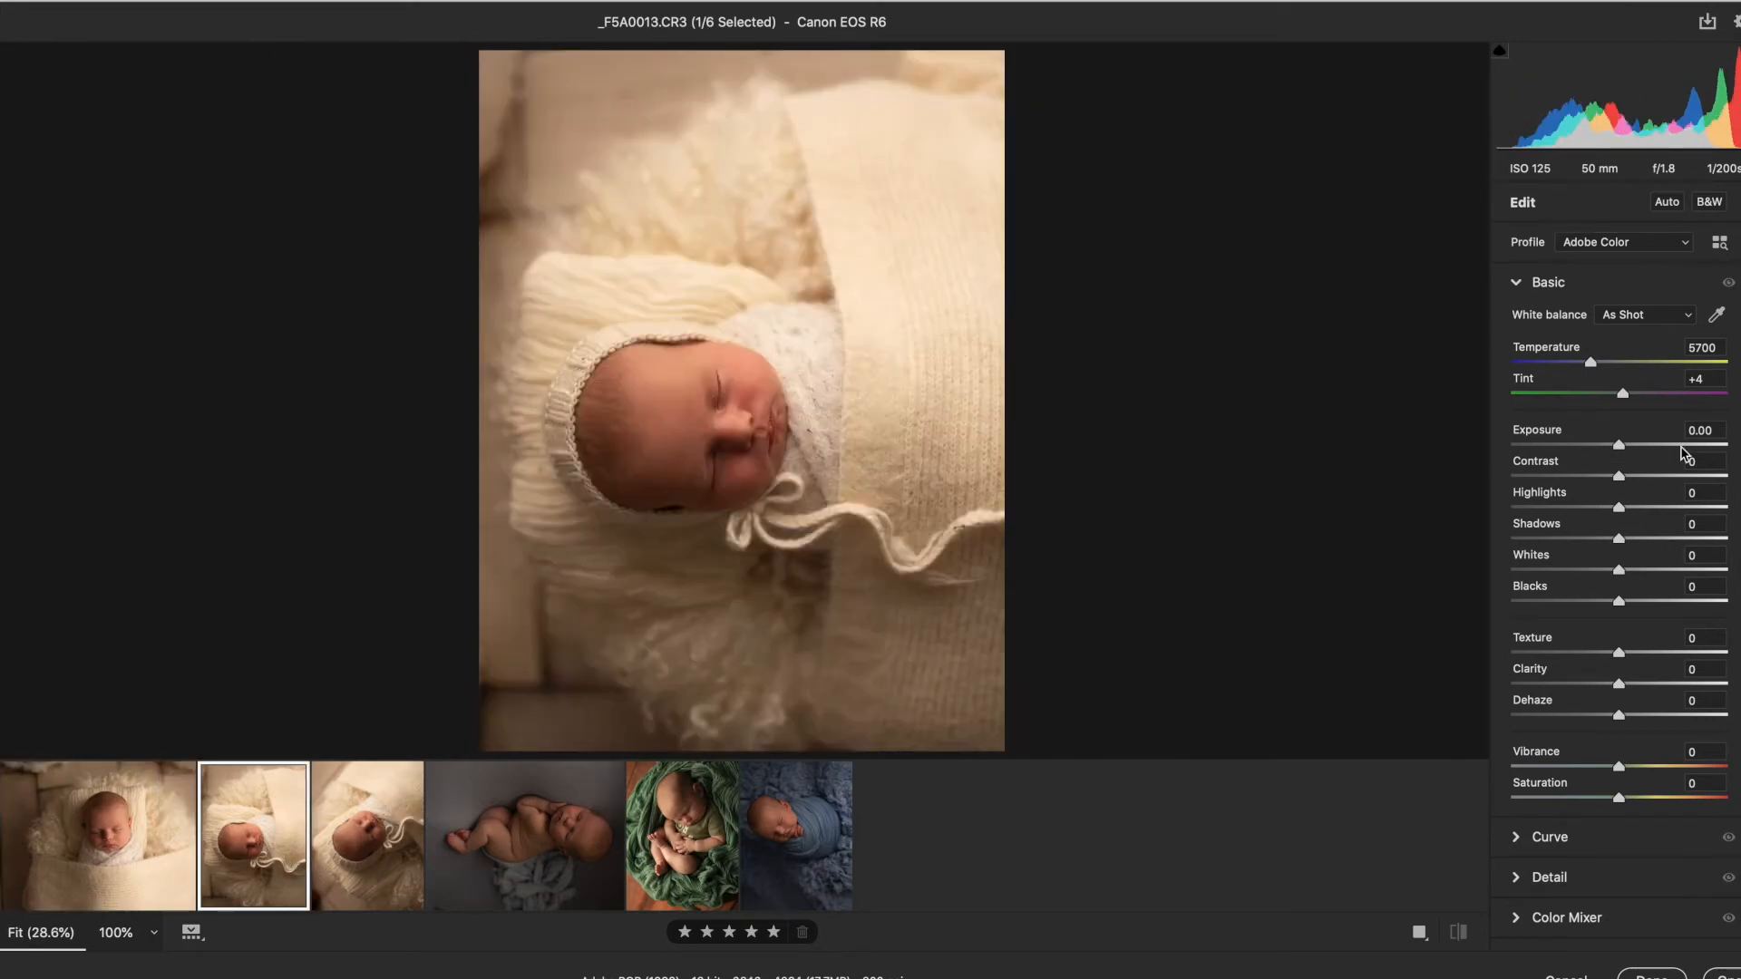
key(c)
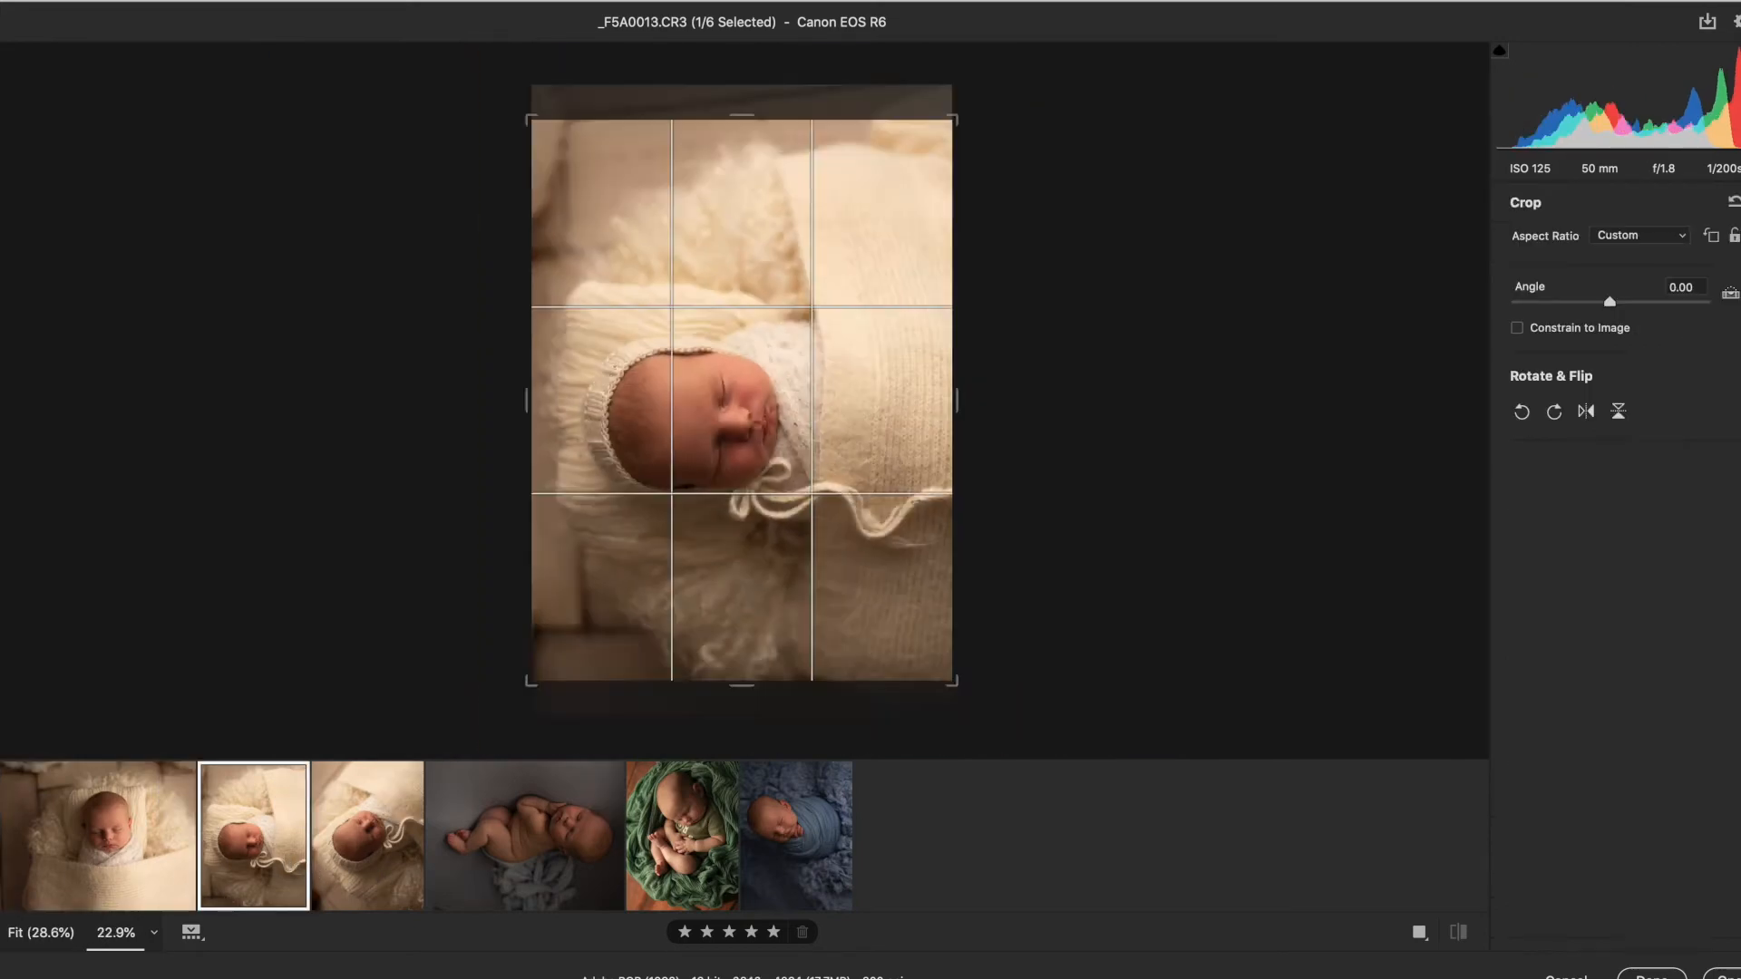
click(1554, 414)
click(458, 803)
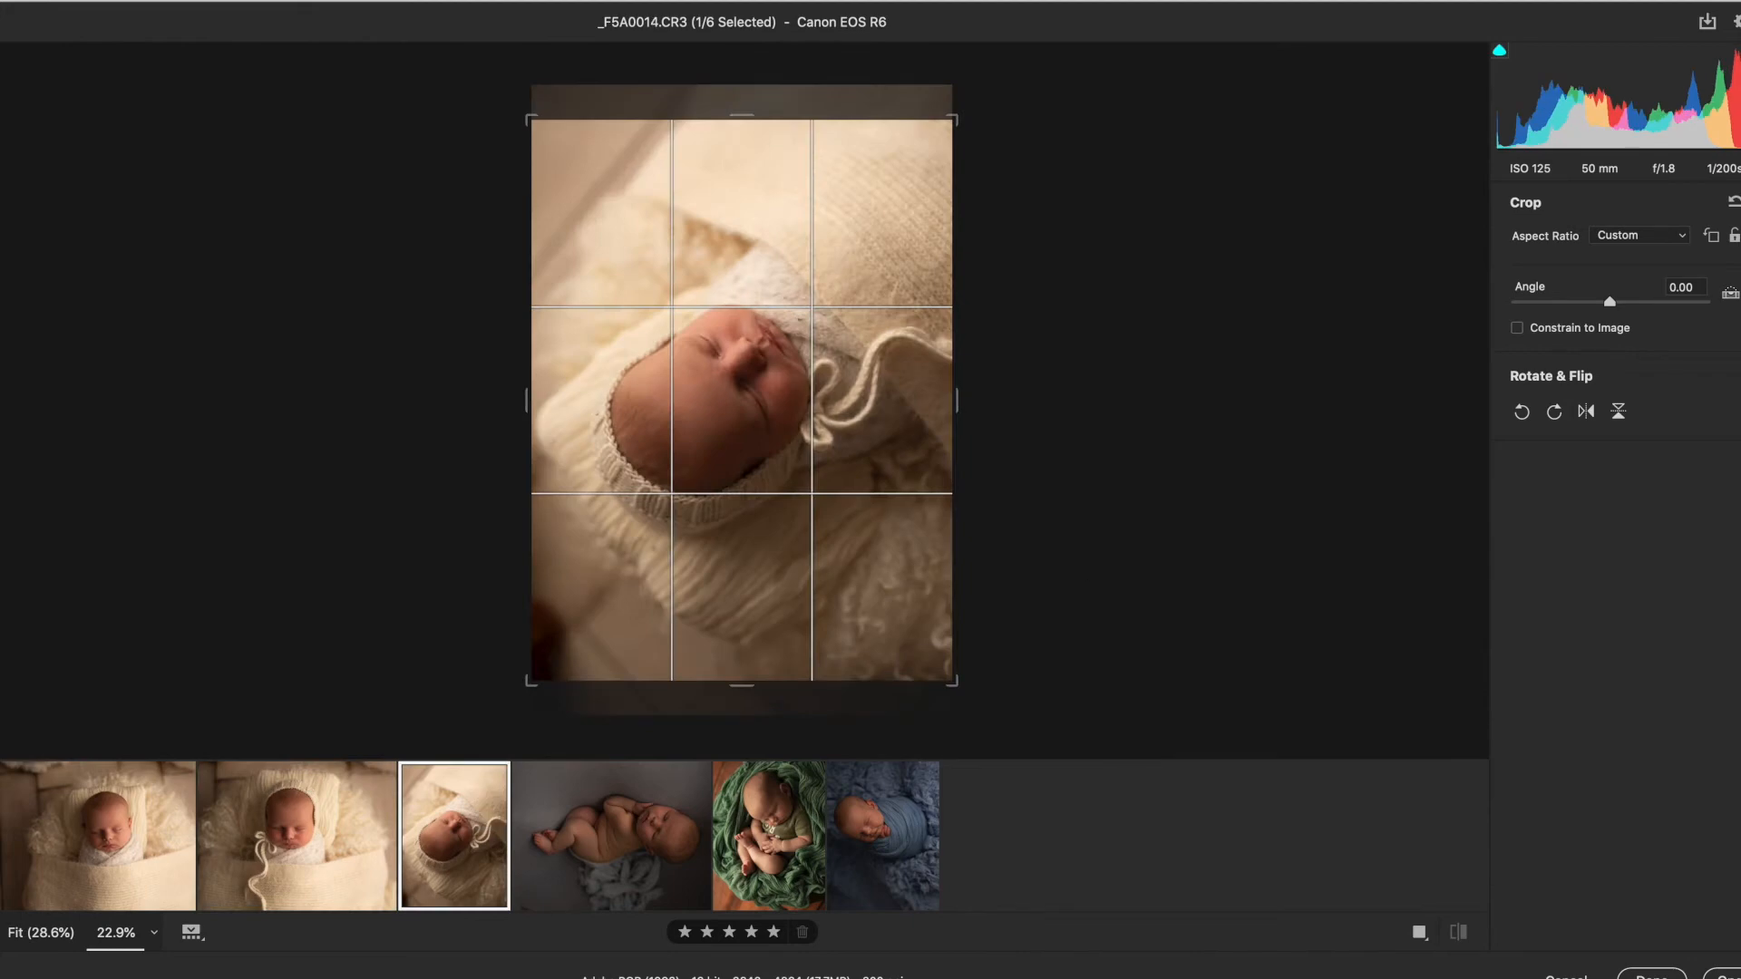
click(1555, 413)
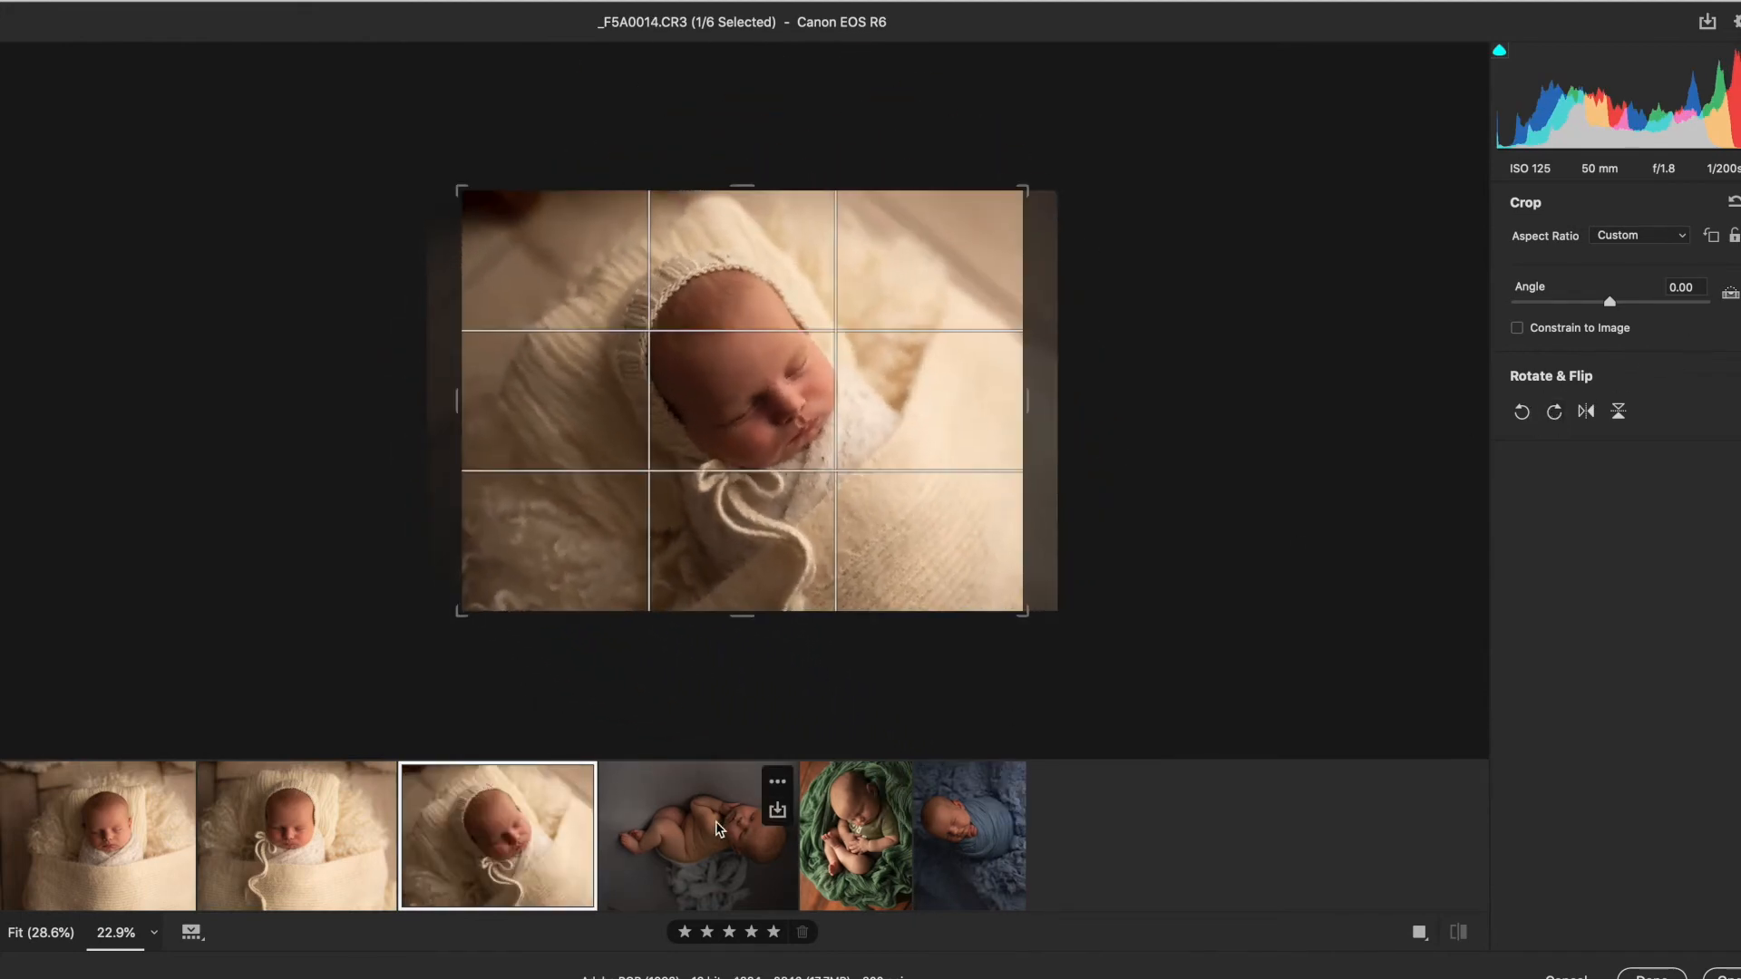
Step: Rotate _F5A0051 180° with two counter-clockwise turns
click(779, 807)
click(1523, 414)
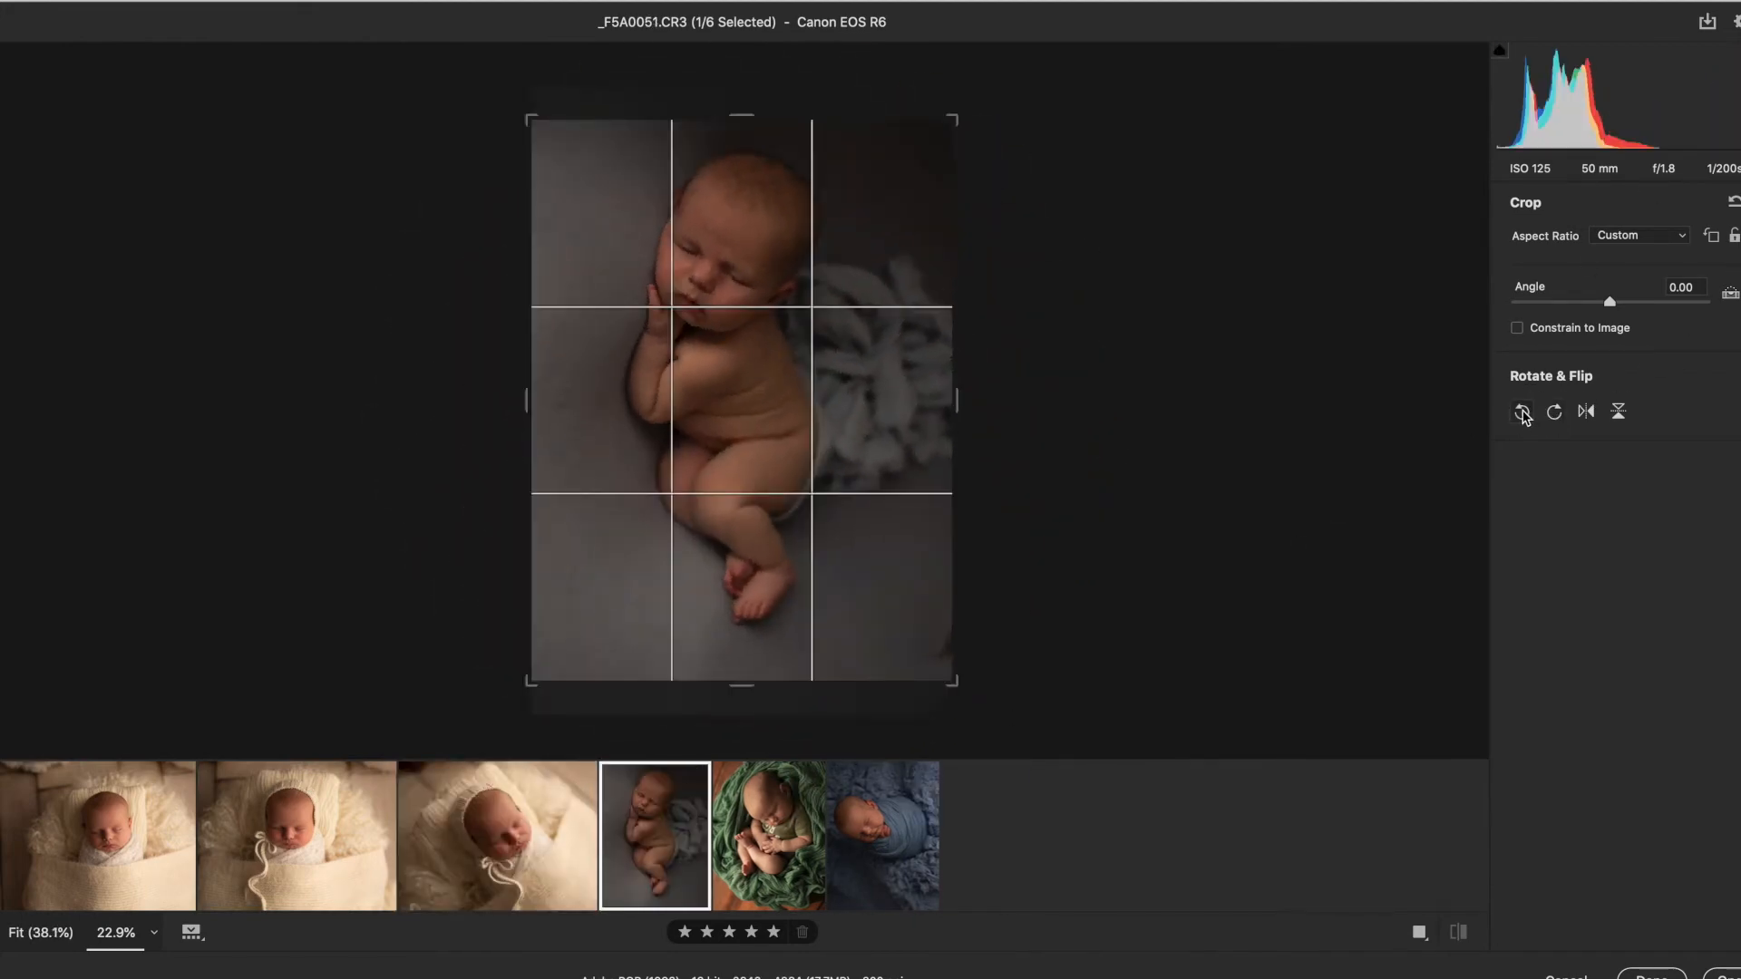
click(1522, 414)
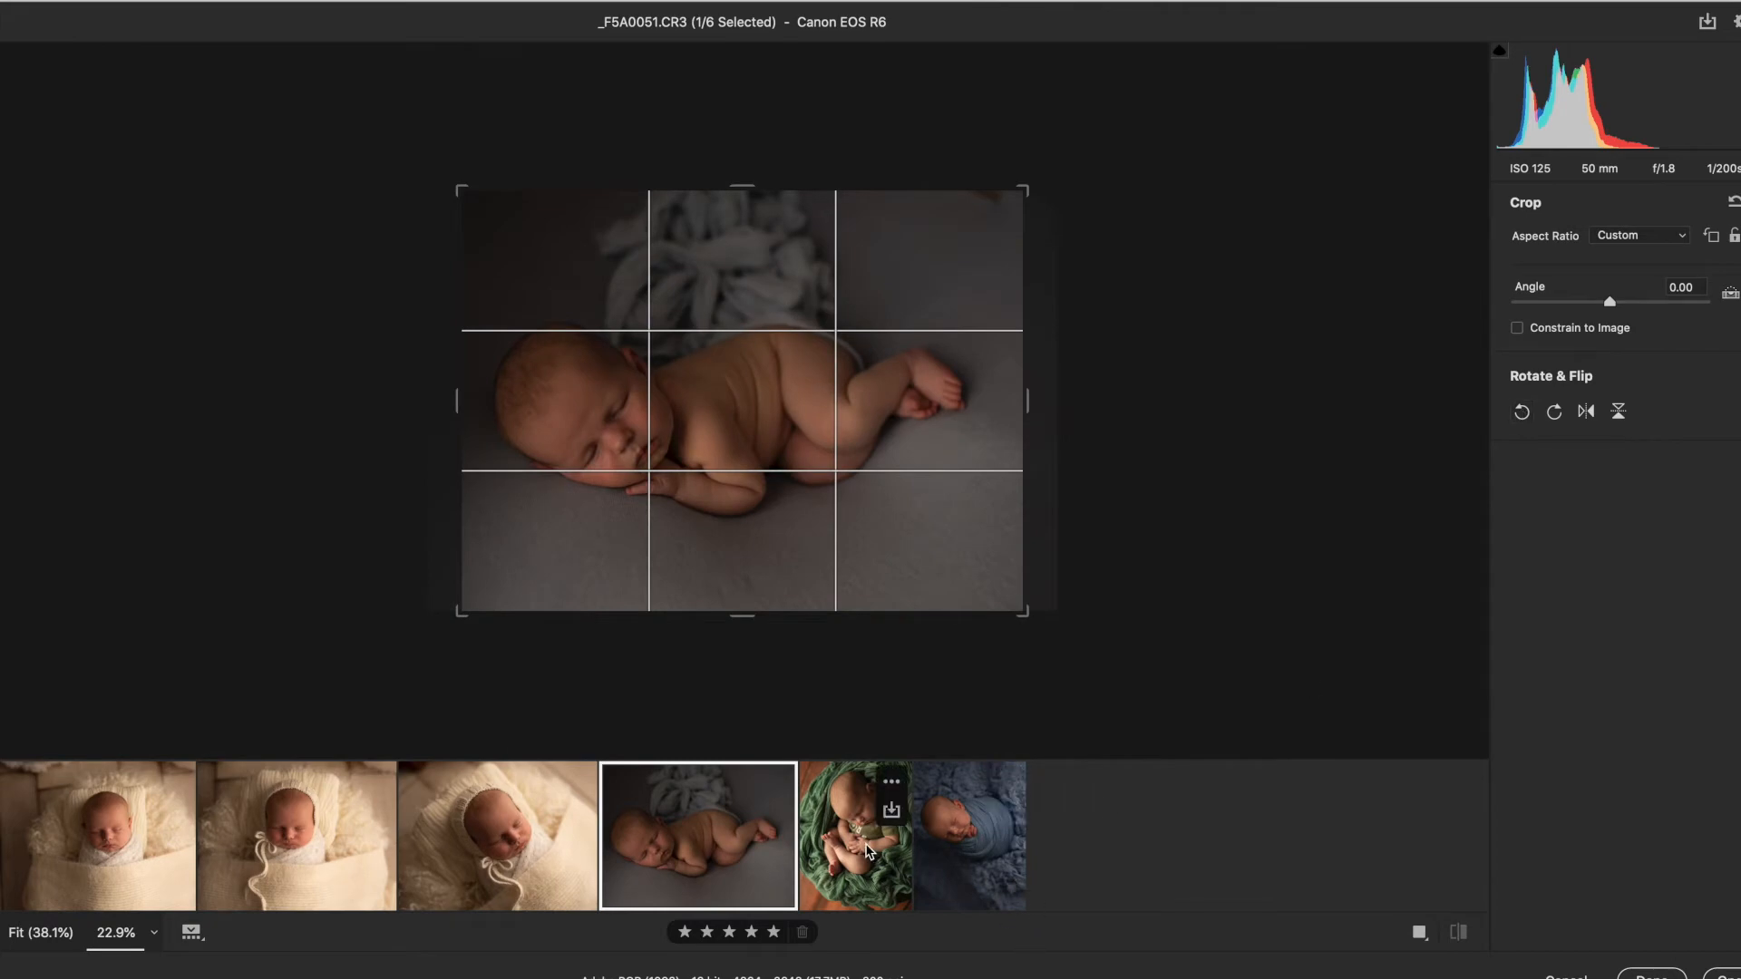
Step: Rotate _F5A0063 and _F5A9910 90° clockwise
click(893, 791)
click(1554, 412)
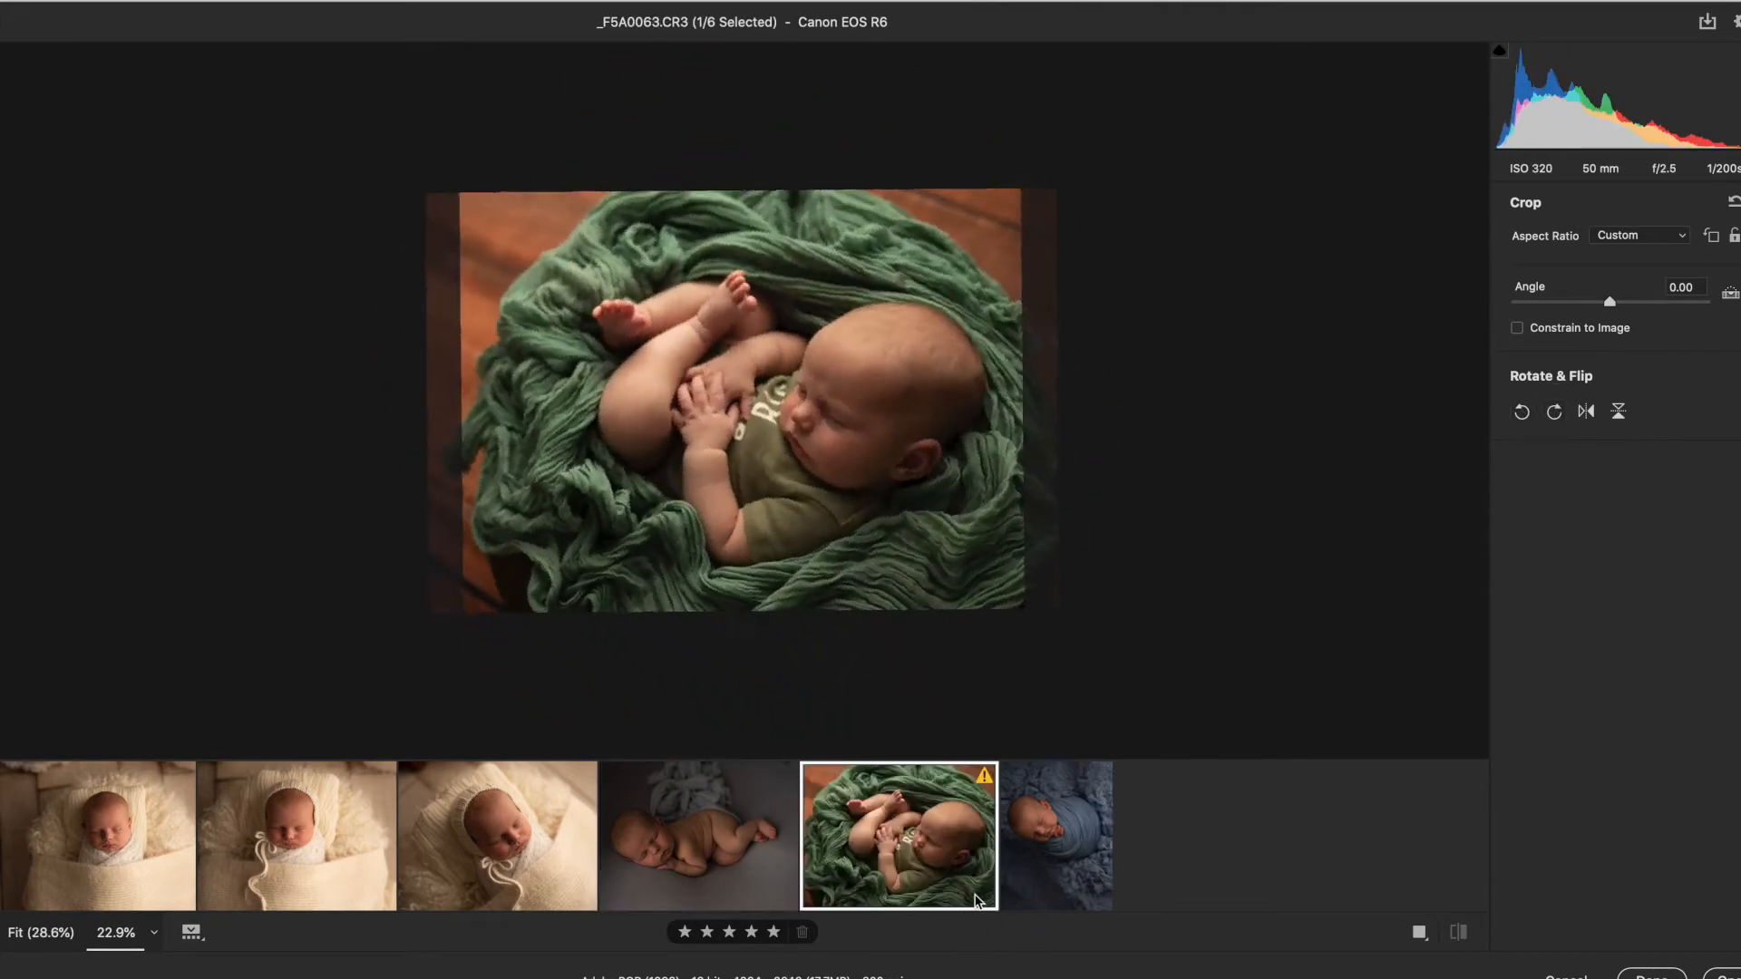
click(1045, 807)
click(1558, 414)
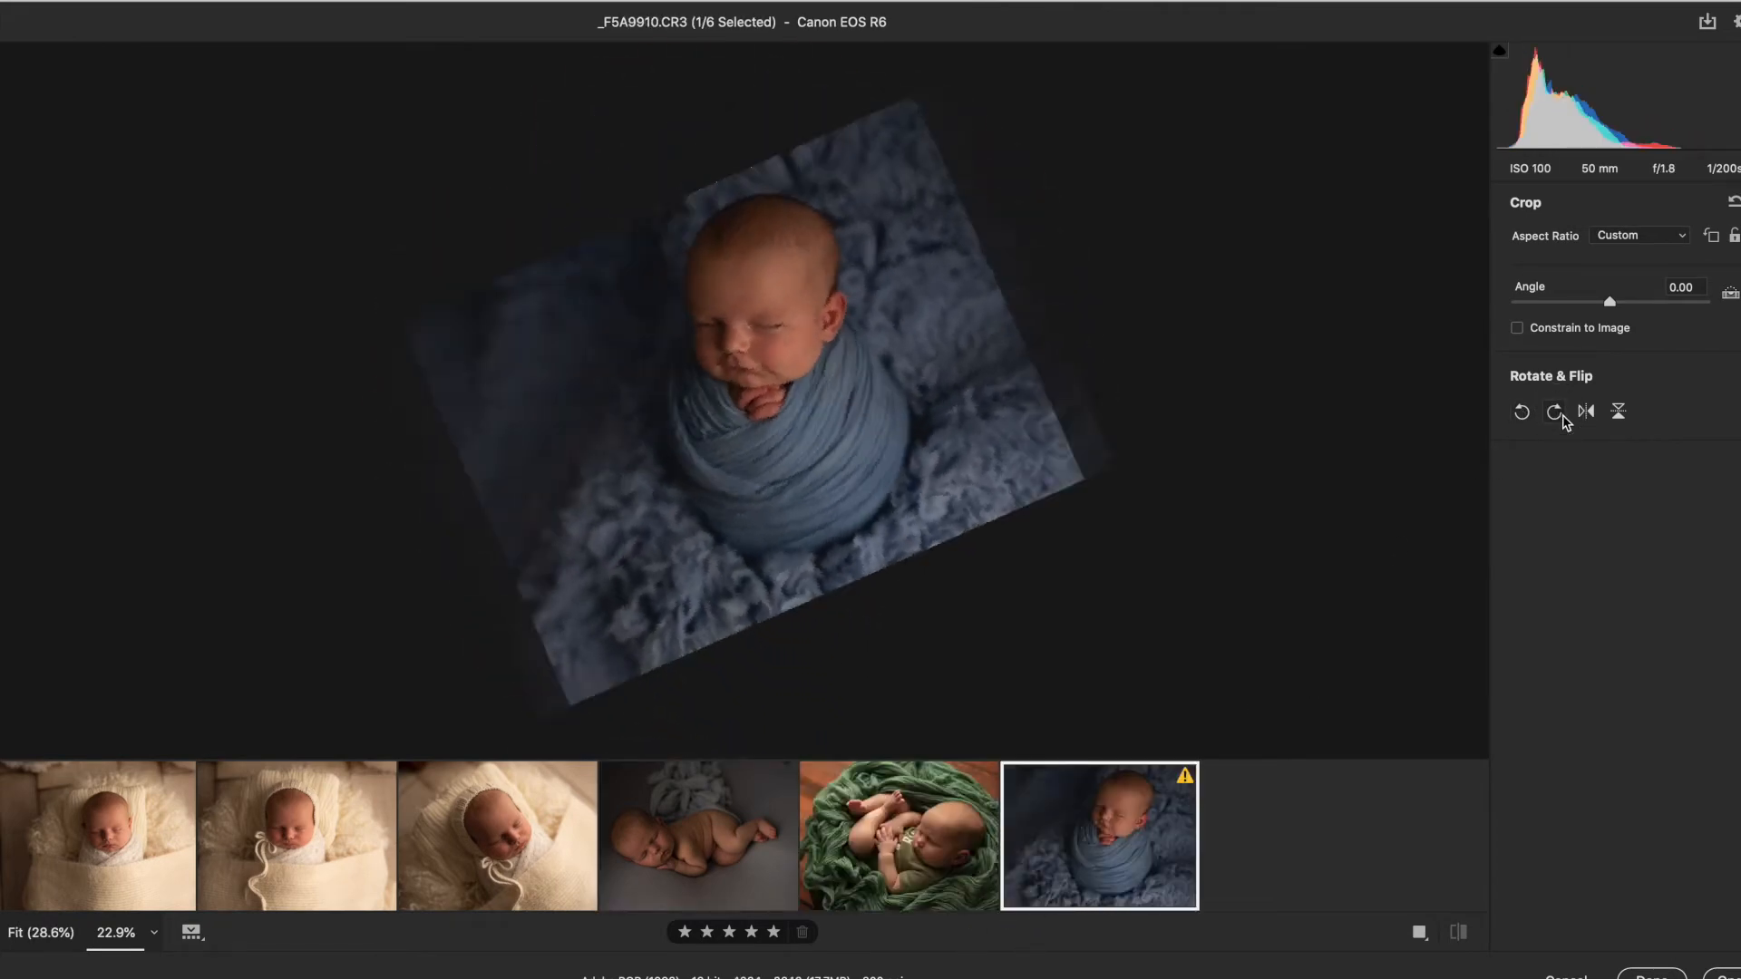
Step: Open the presets for _F5A0010 and apply vb origin 2 after trying vb origin 3
click(118, 844)
key(e)
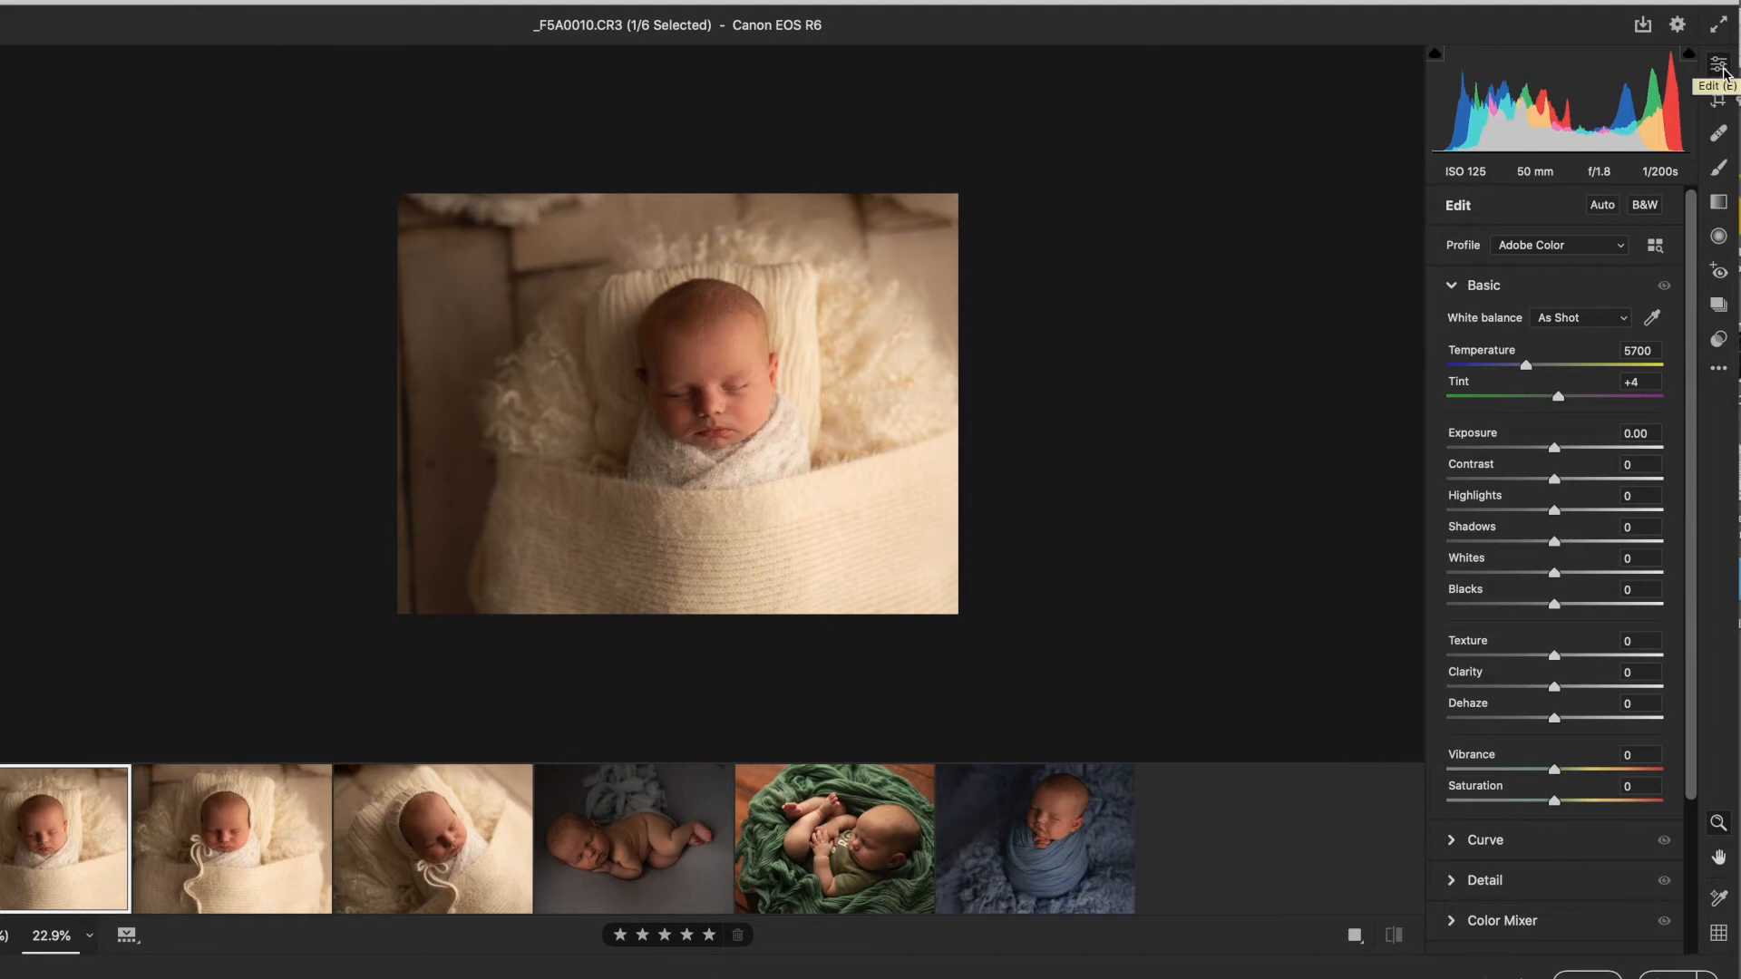
click(1719, 340)
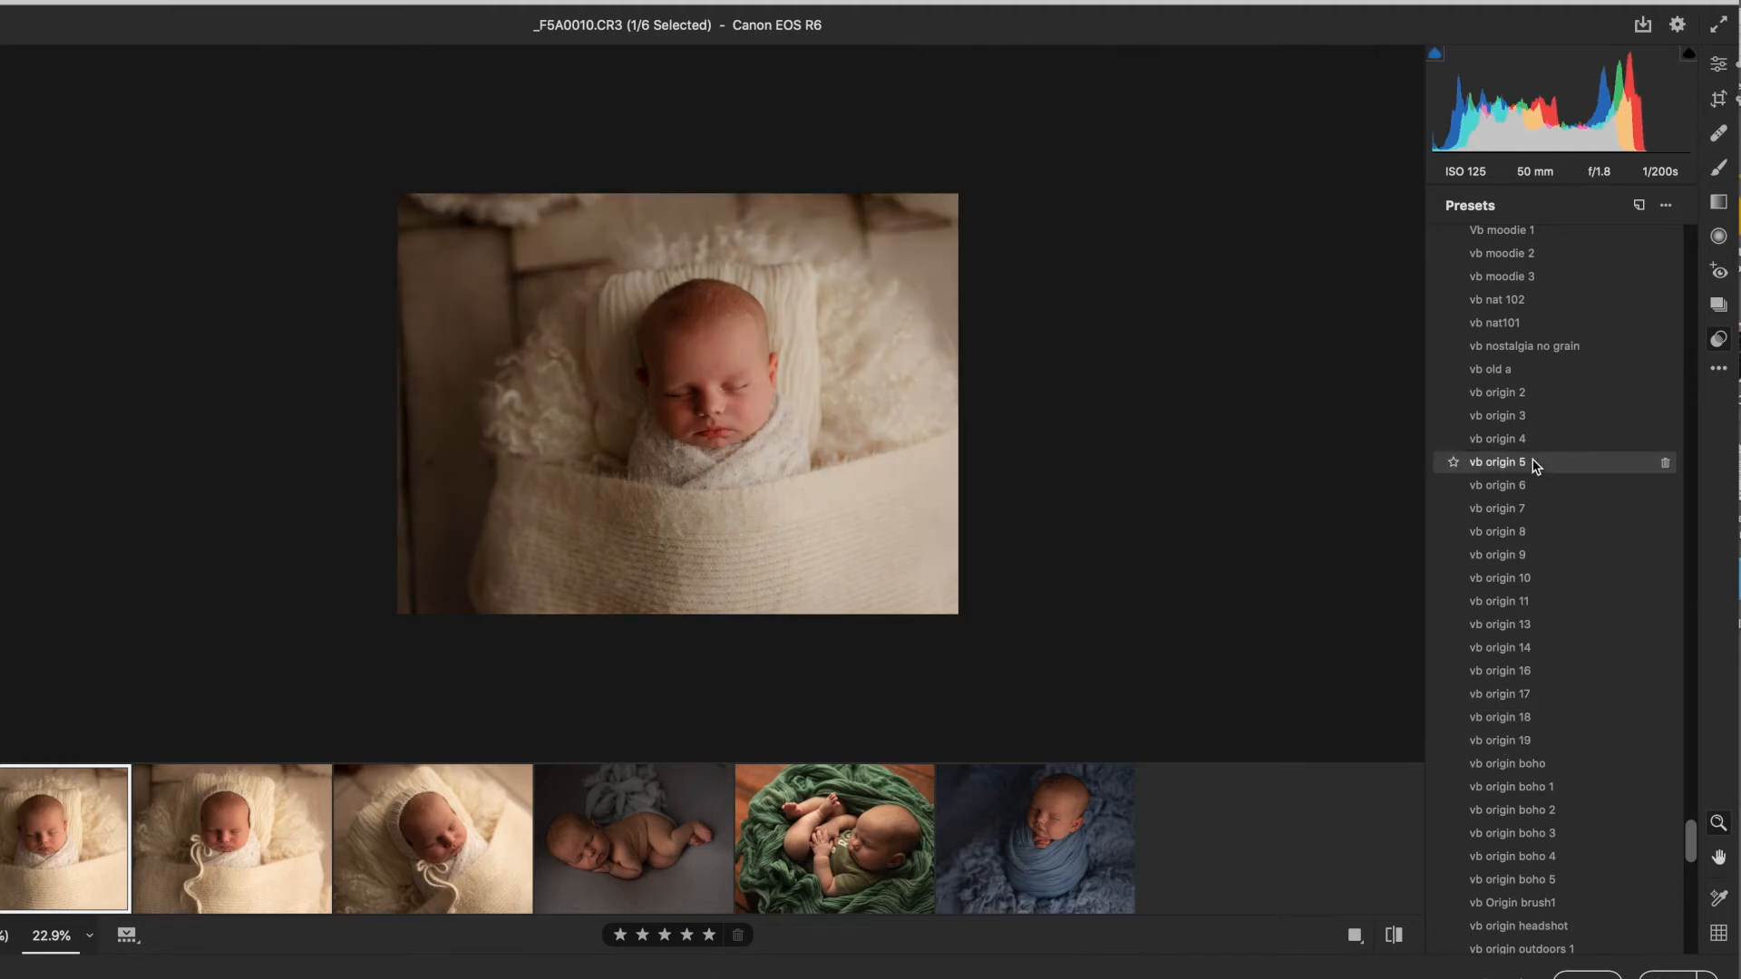
click(1508, 415)
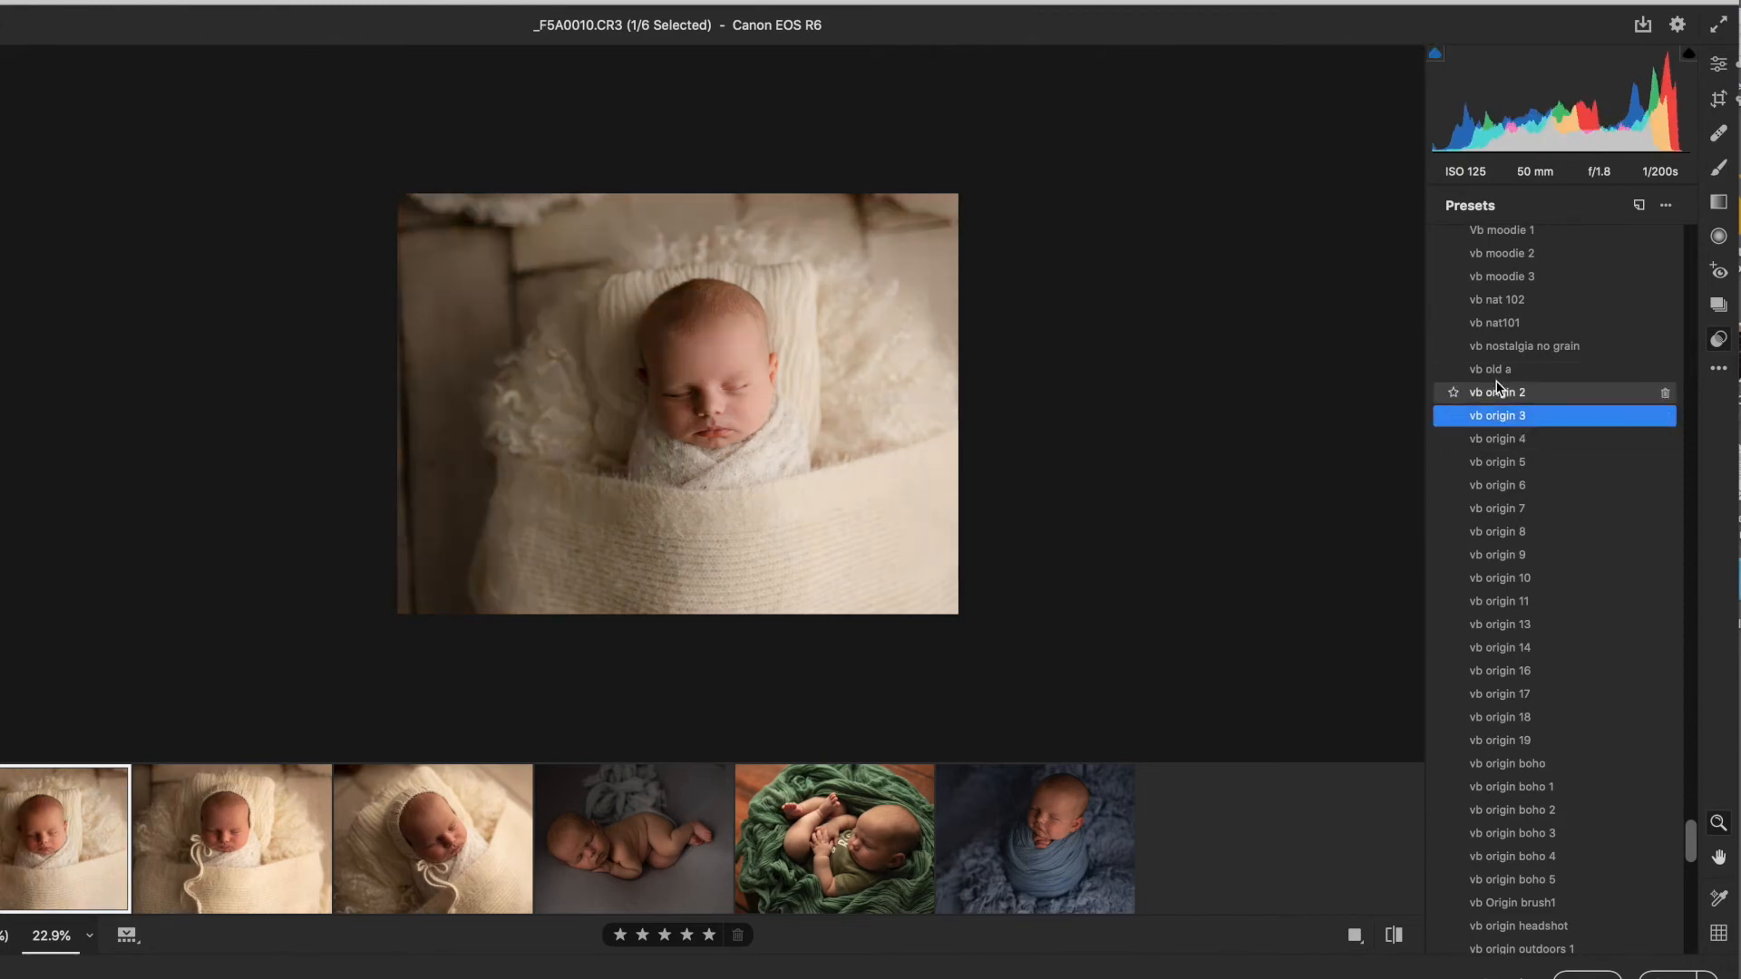
click(1502, 395)
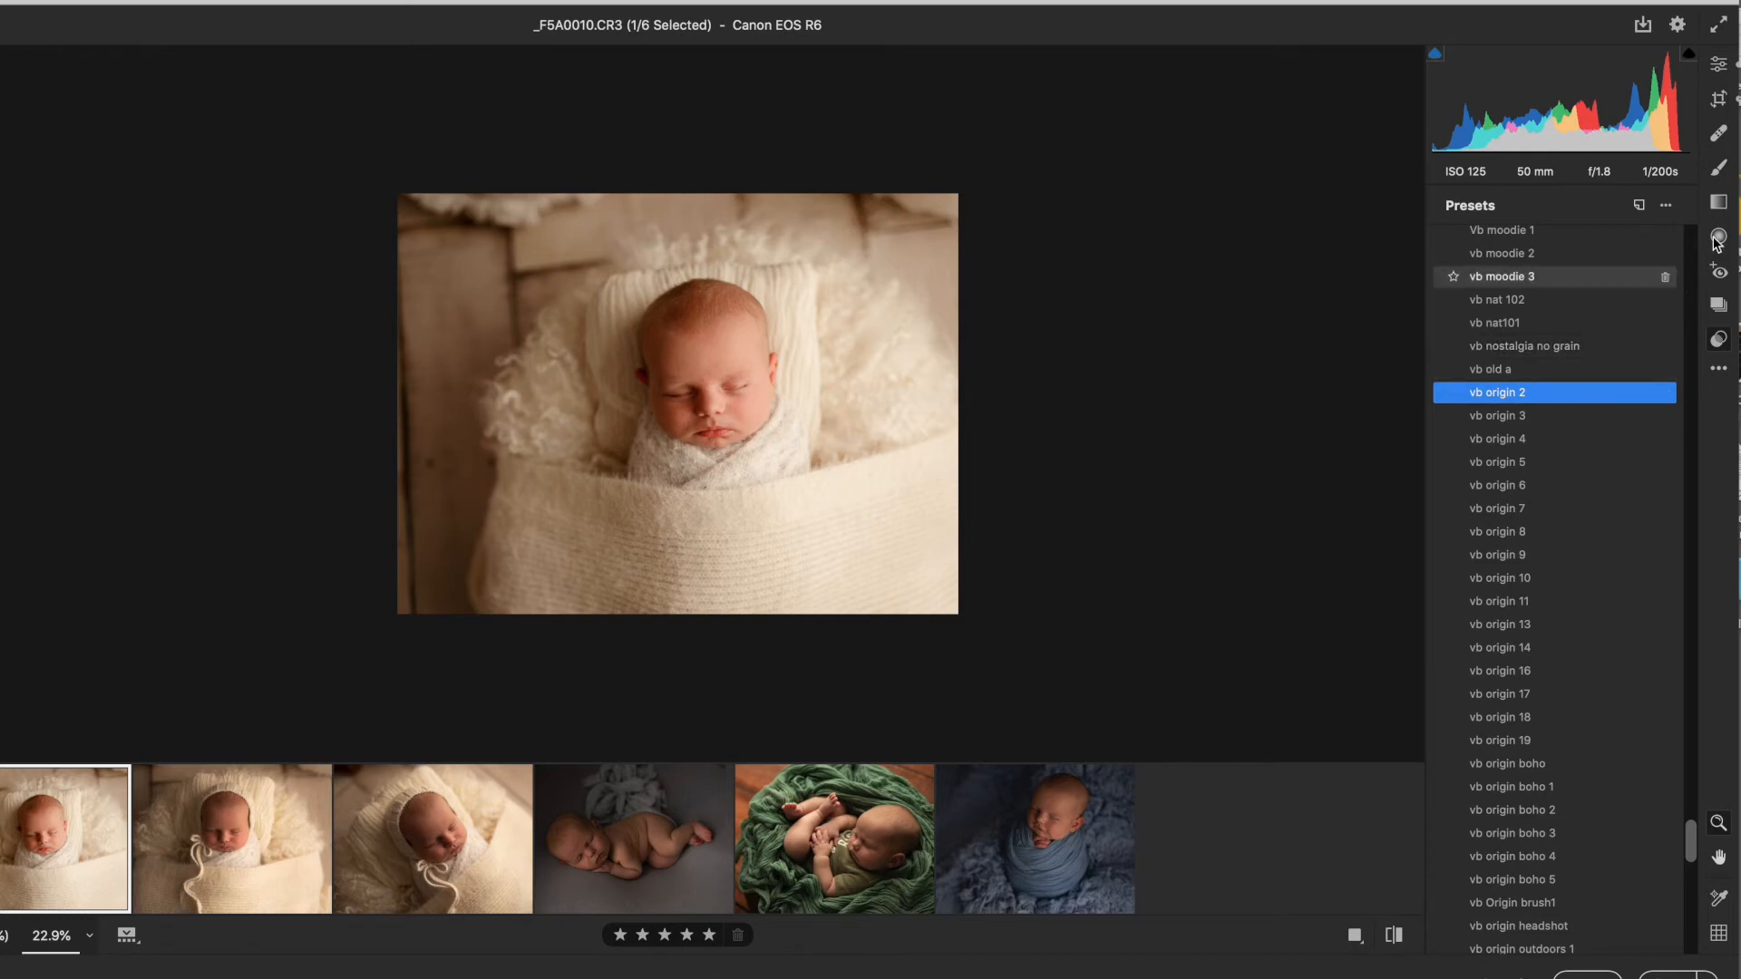
Step: Synchronize _F5A0010's settings to all six images using the Default subset
click(1720, 69)
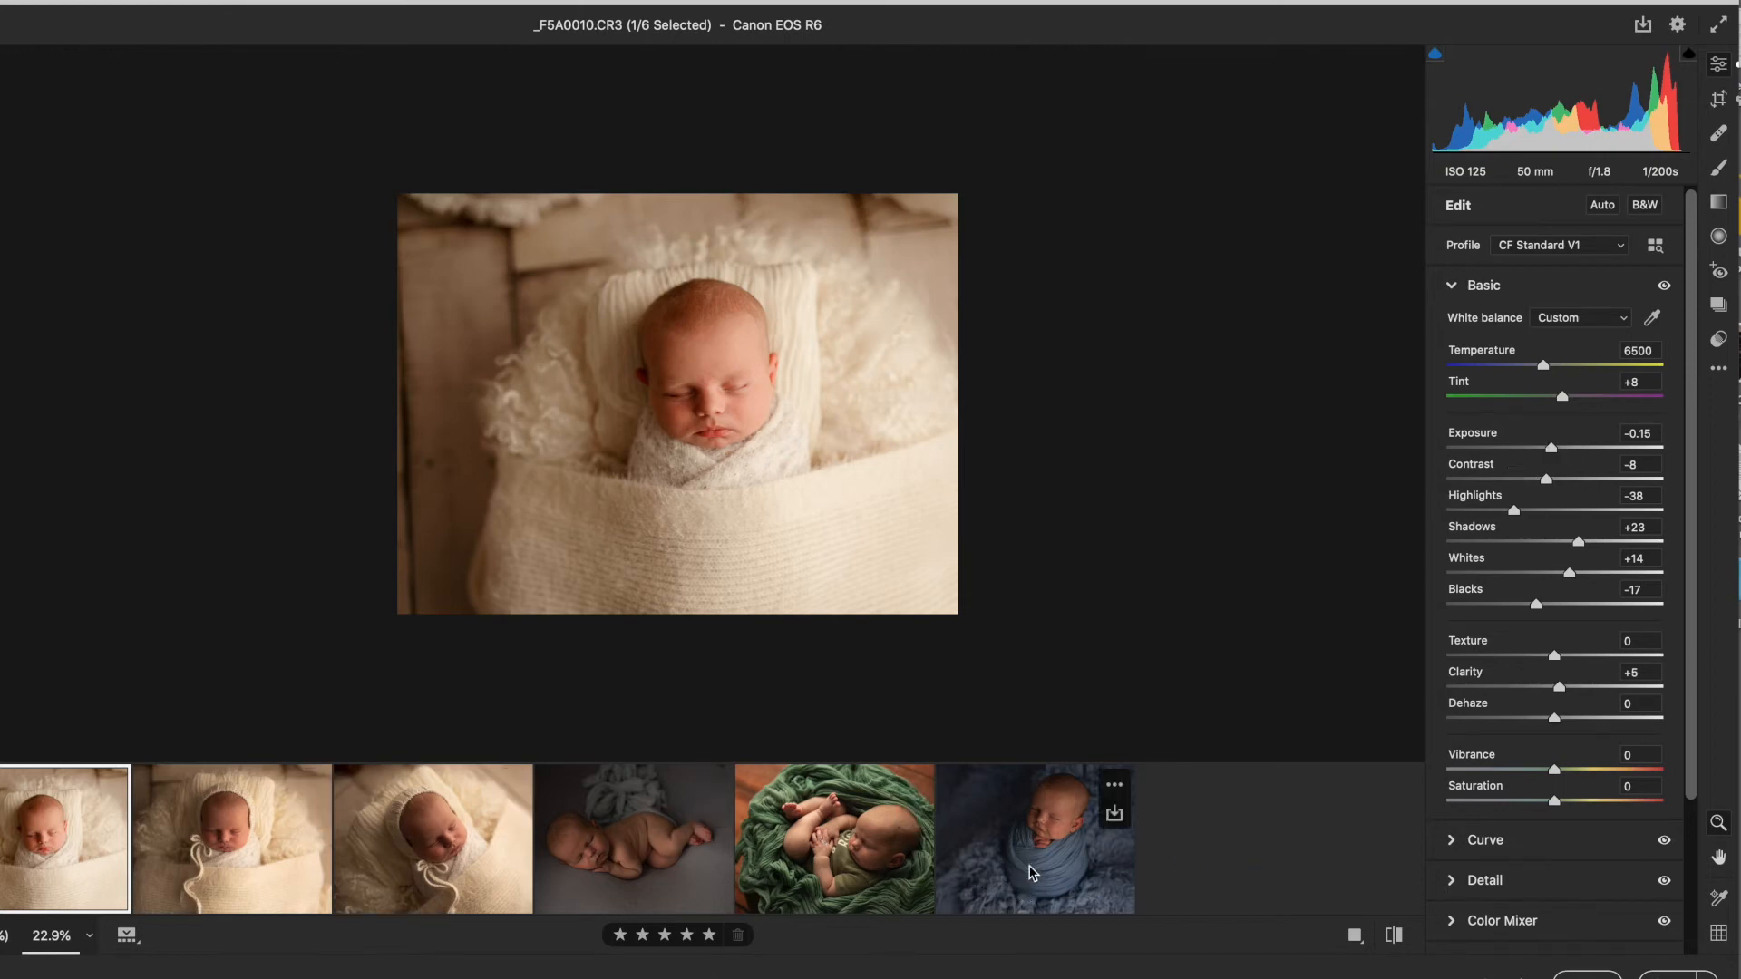
shift+click(1043, 874)
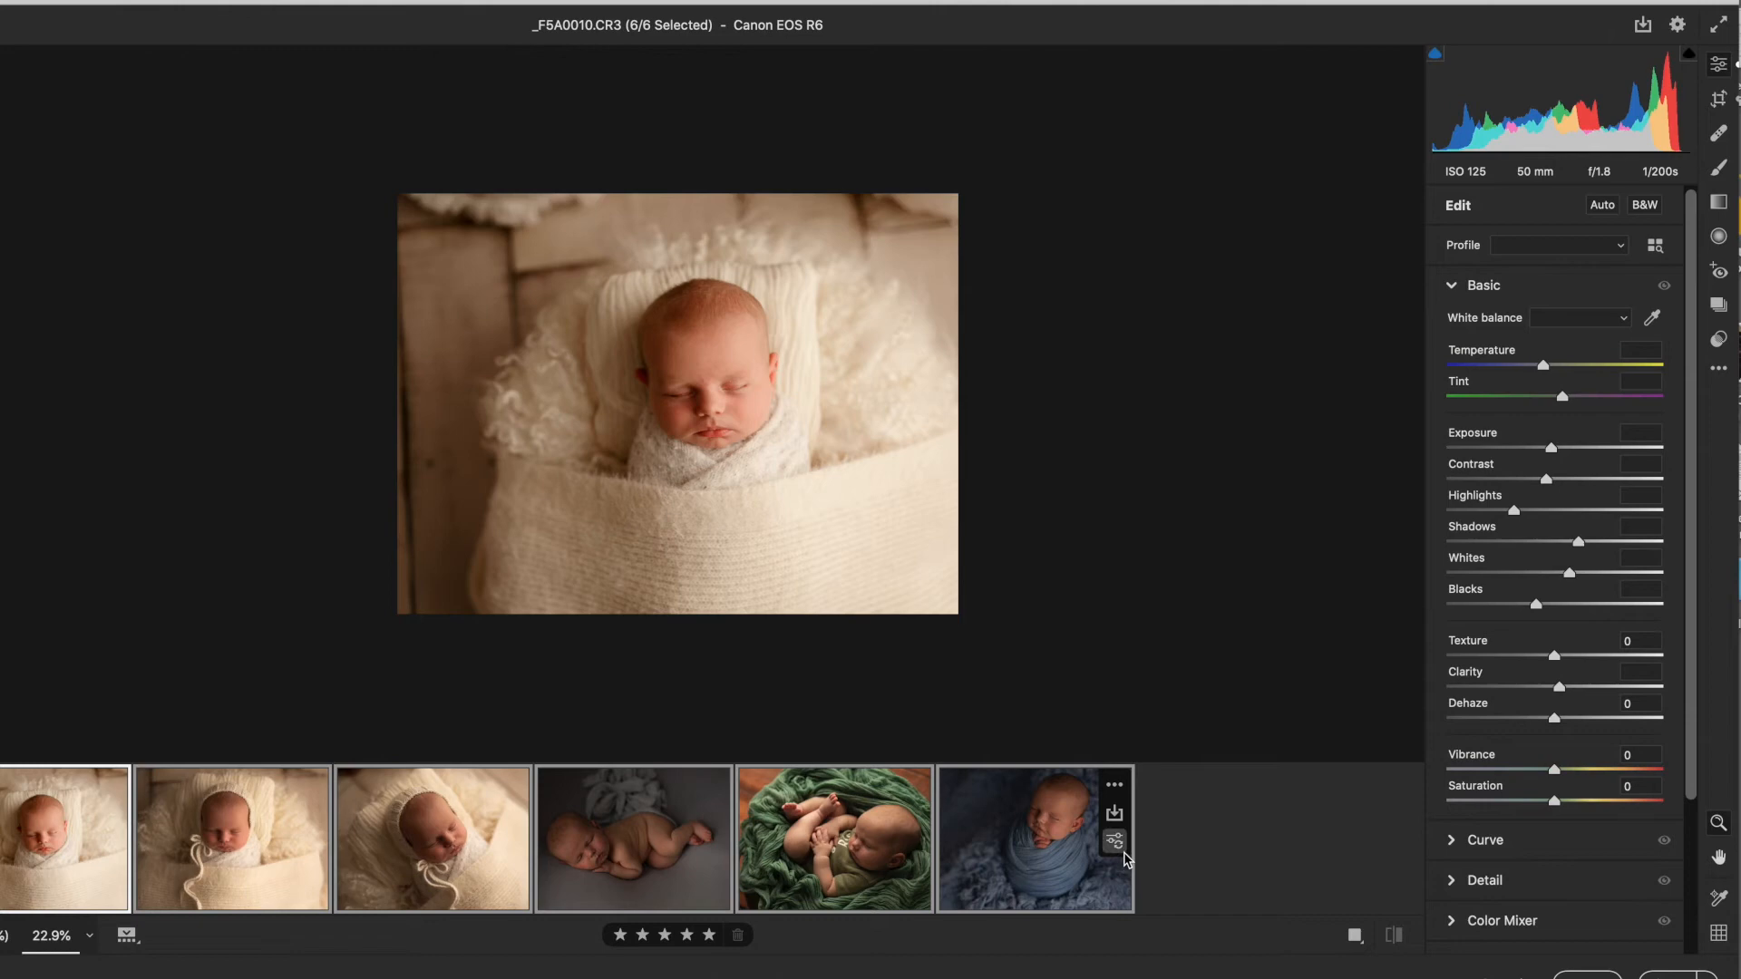
click(1117, 847)
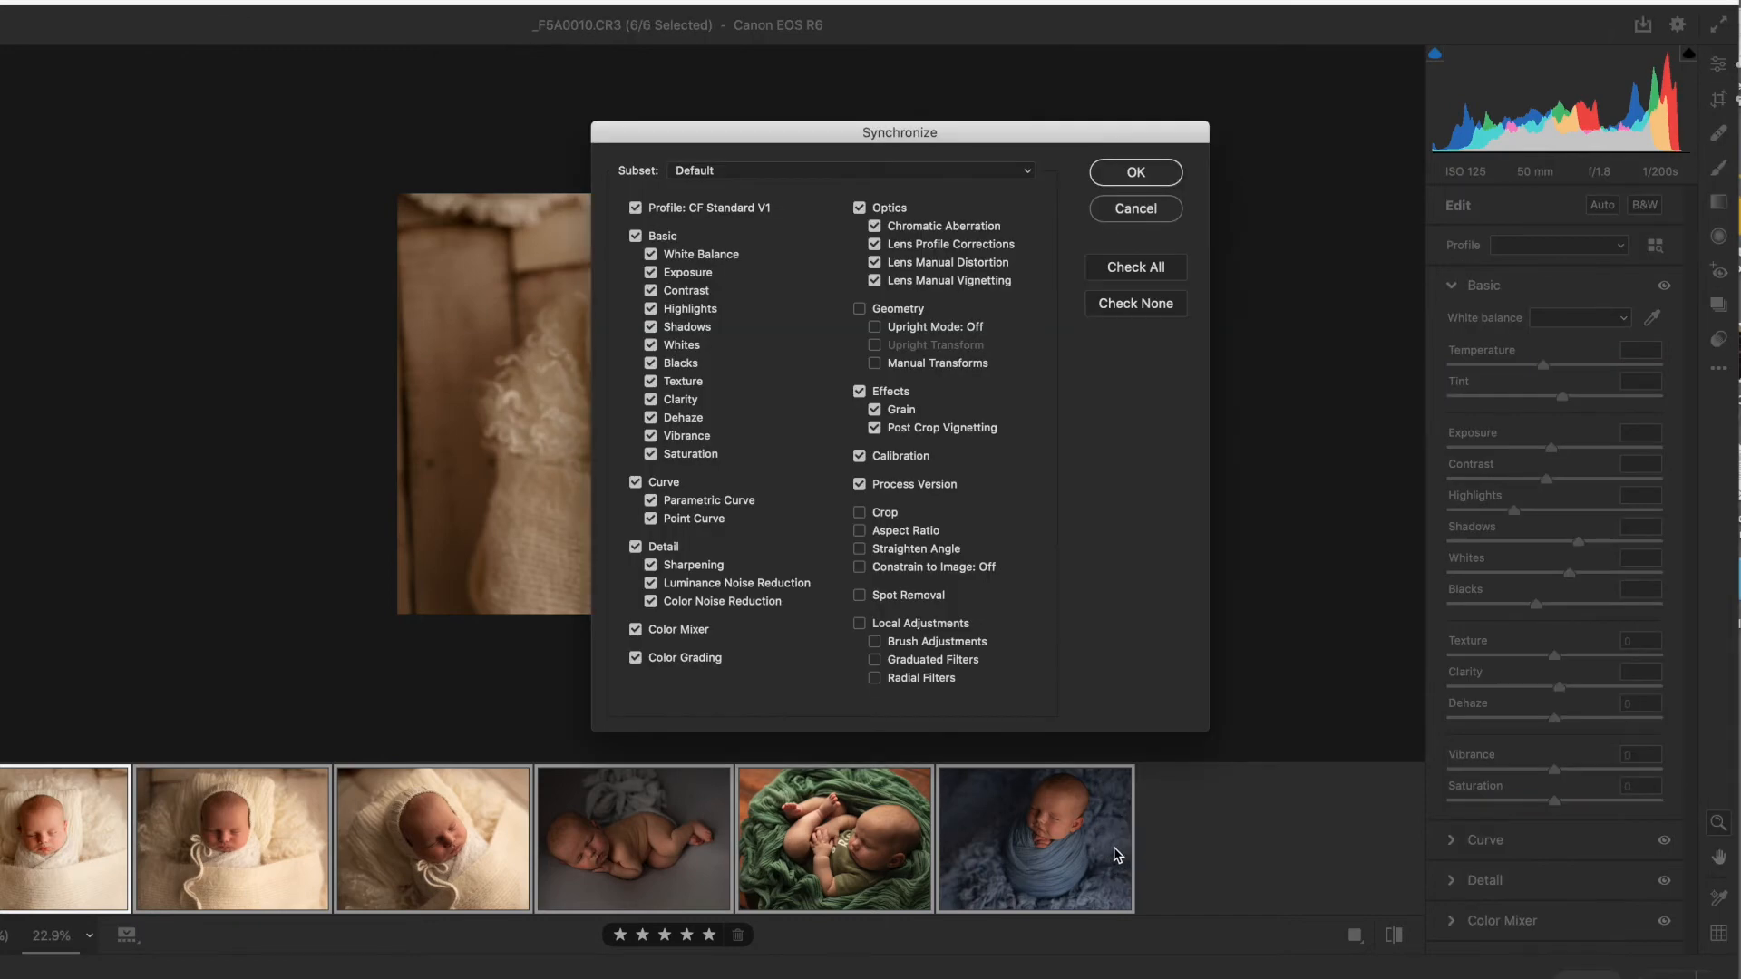
click(1129, 171)
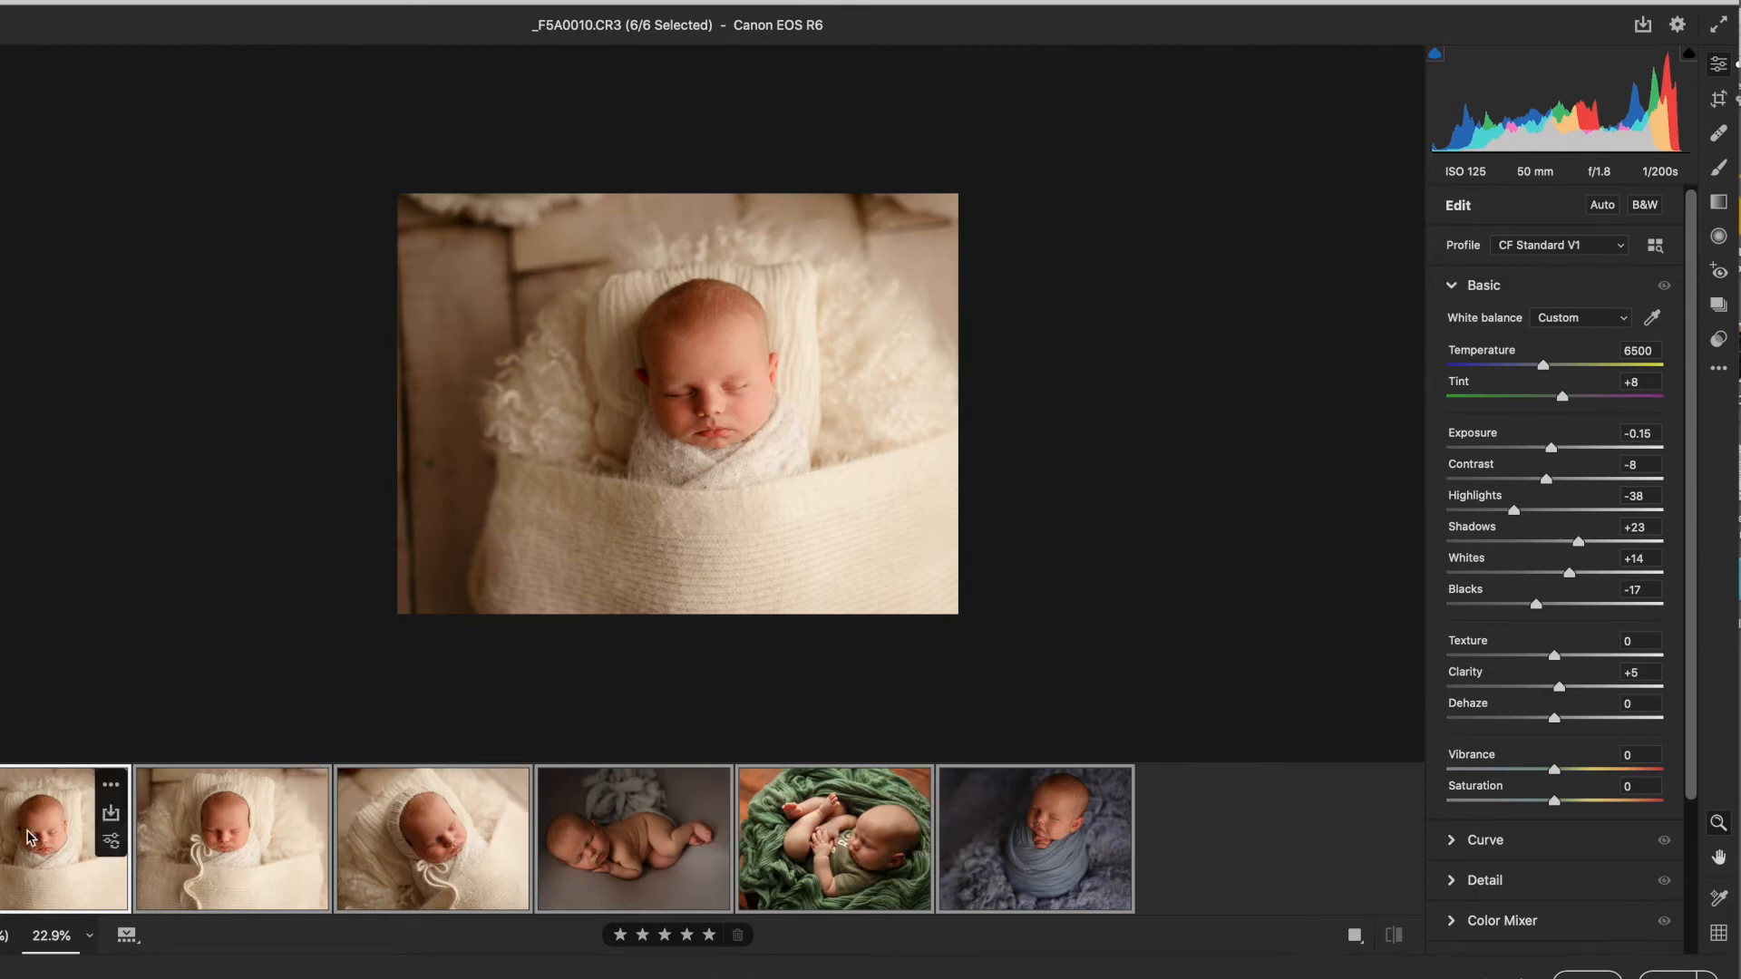
Step: Set Highlights to -61 on both _F5A0013 and _F5A0014
click(29, 837)
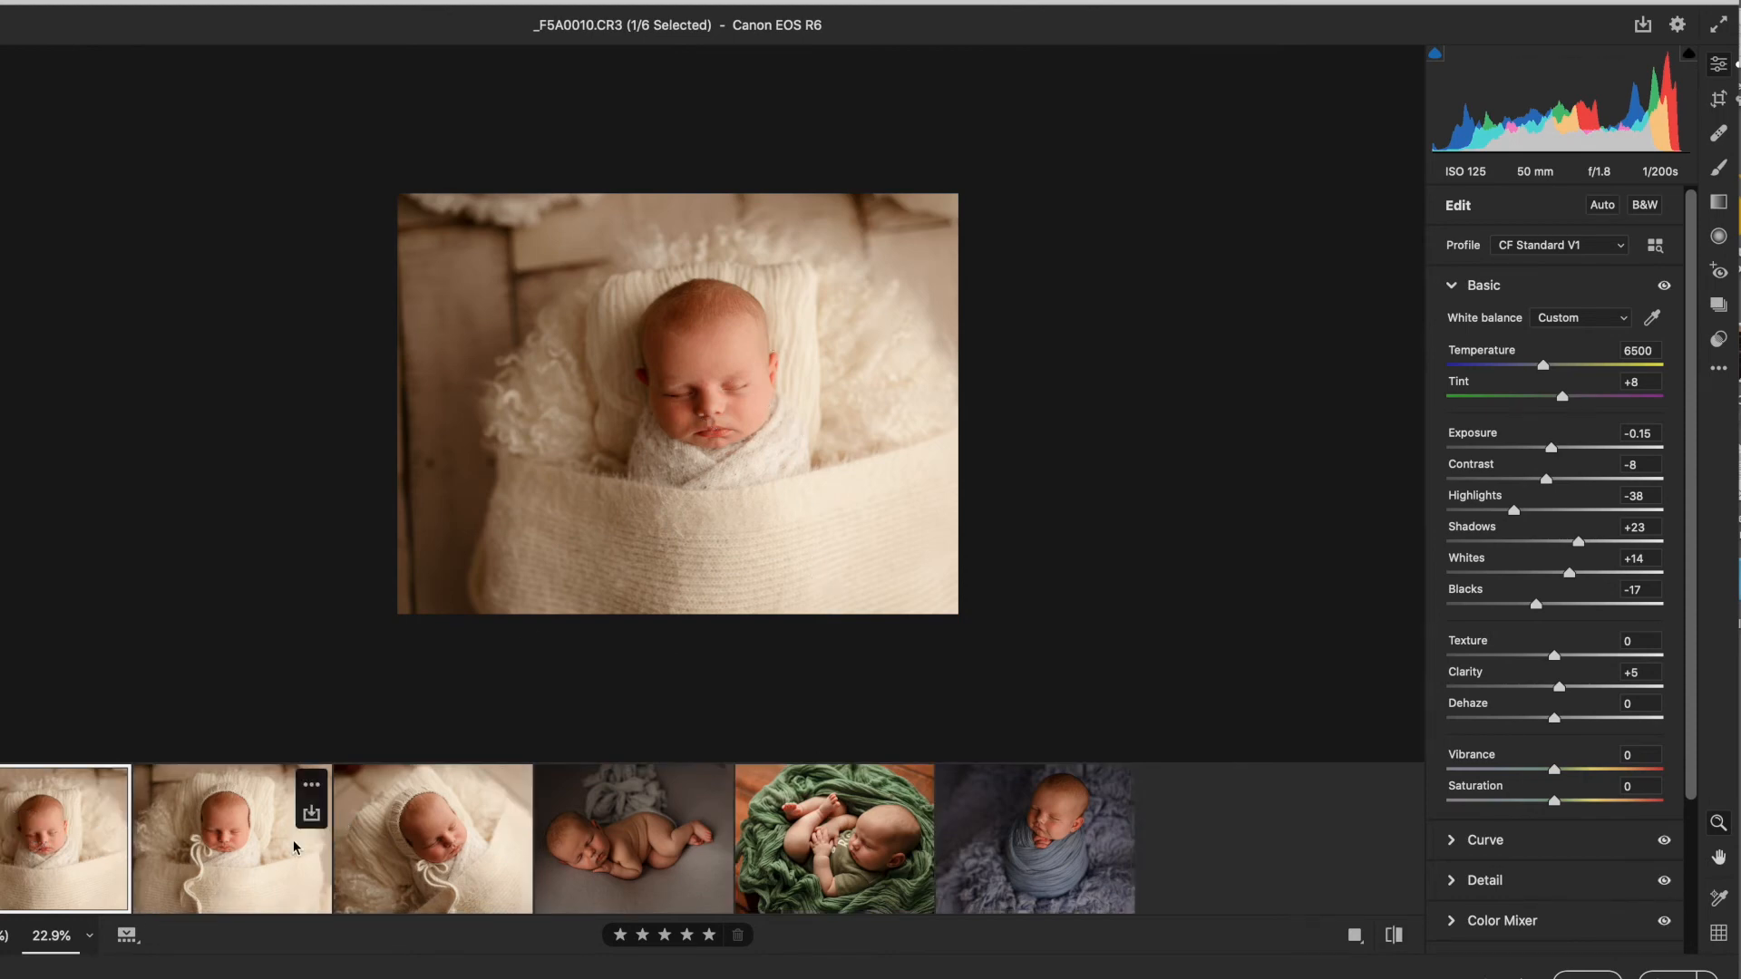
click(278, 858)
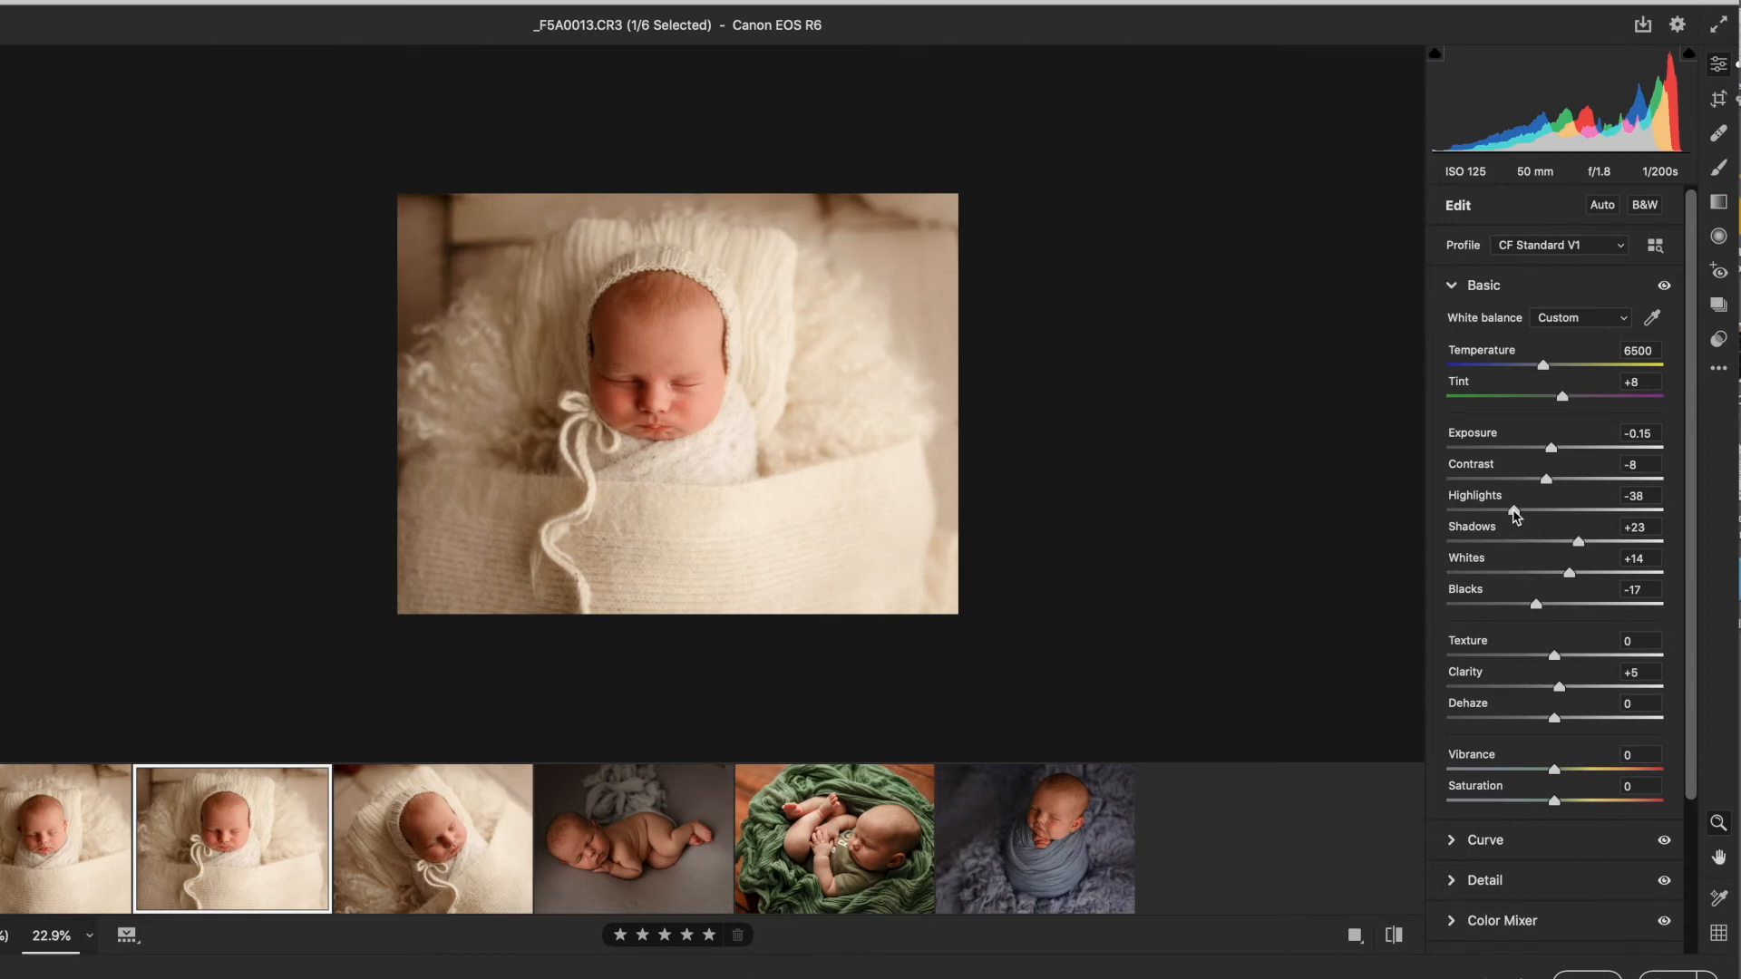
drag(1513, 511, 1488, 512)
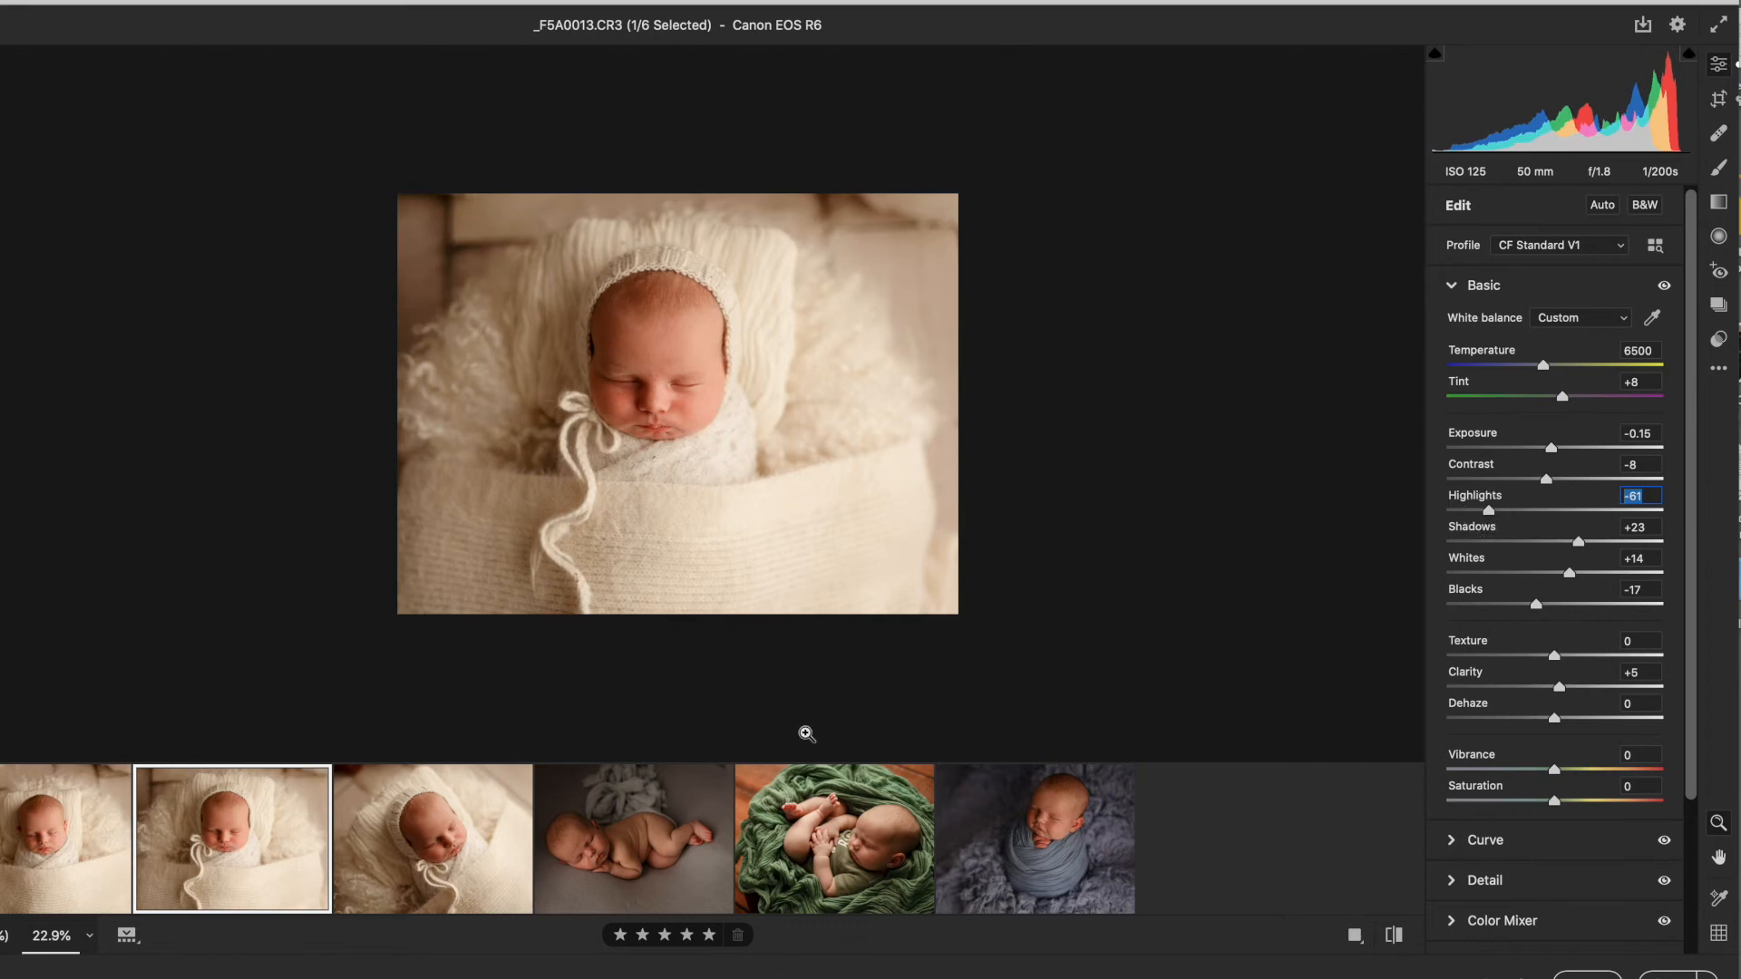
click(446, 827)
drag(1513, 512, 1488, 516)
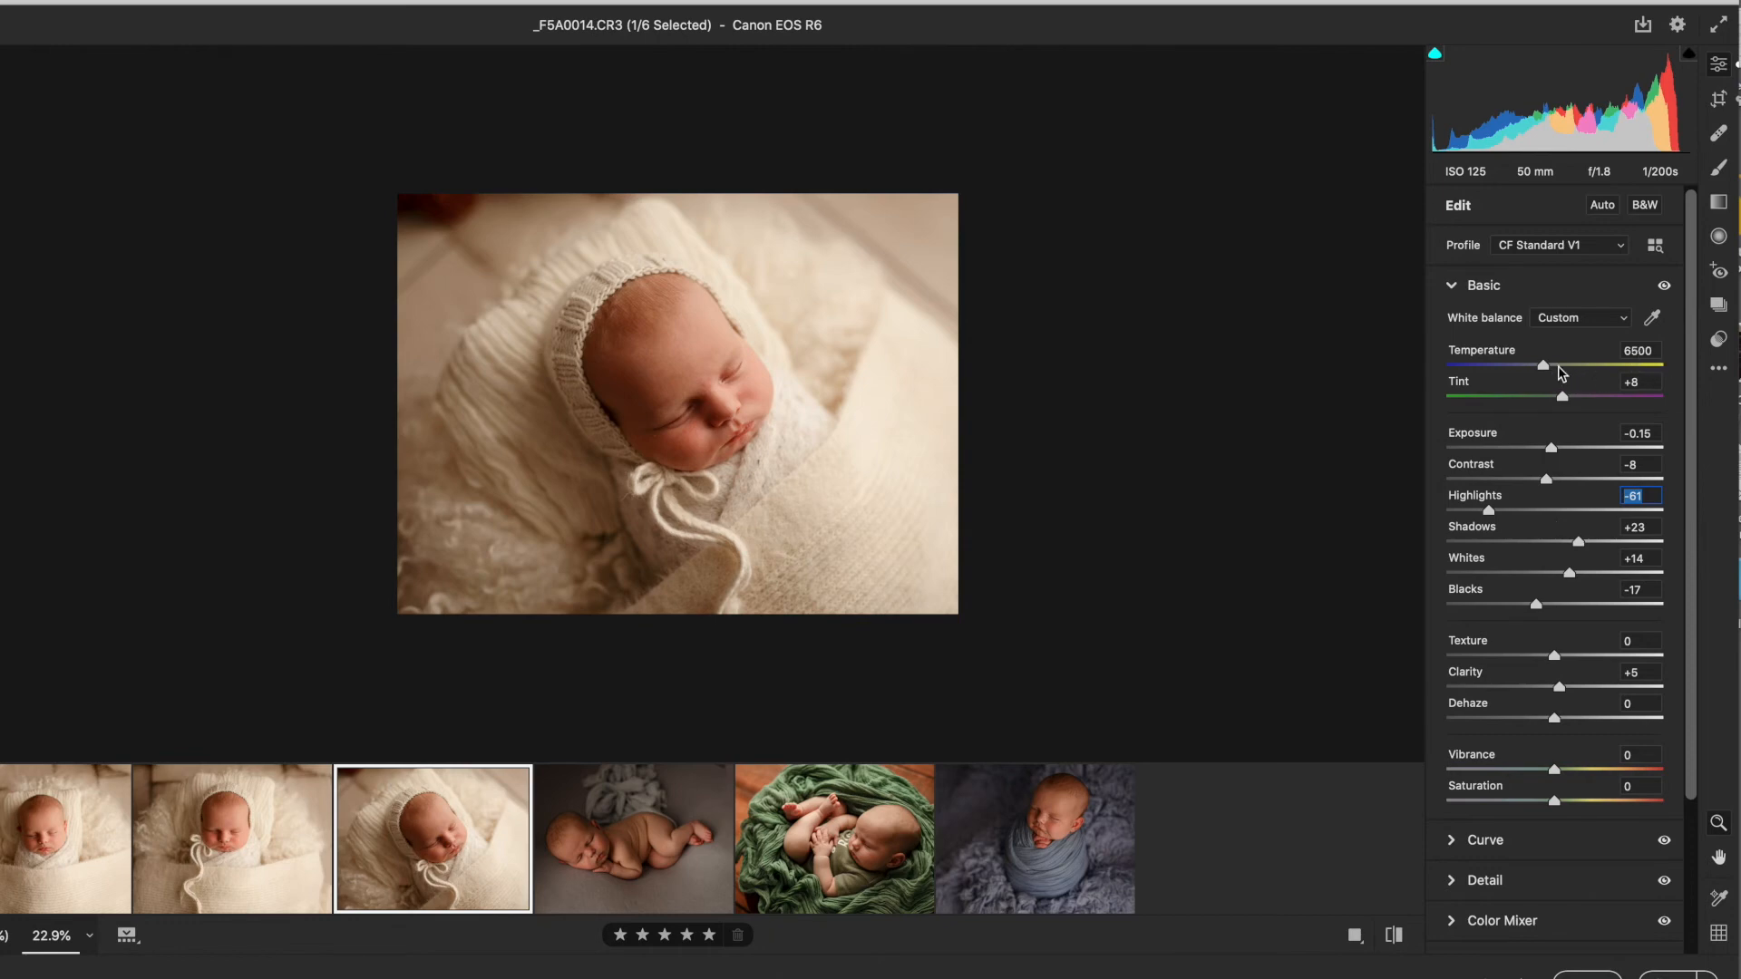
Step: Adjust _F5A0051 to Exposure +0.40, Highlights -22 and Shadows +20
mouse_move(1043, 791)
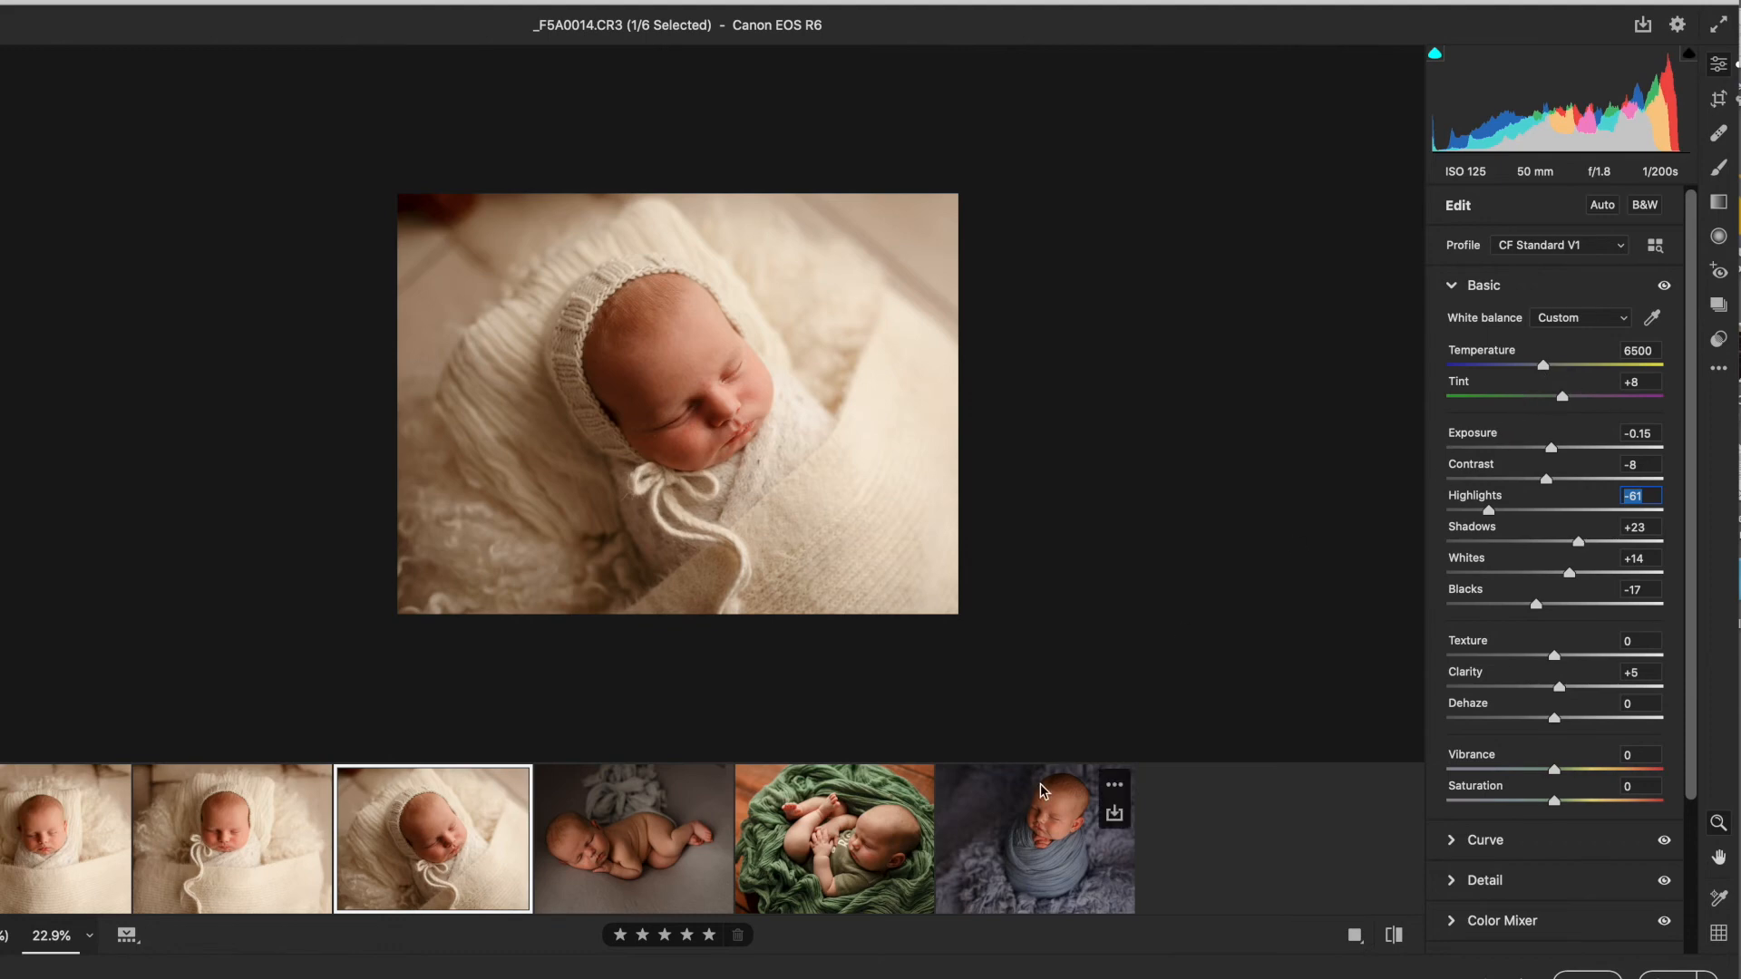
click(660, 858)
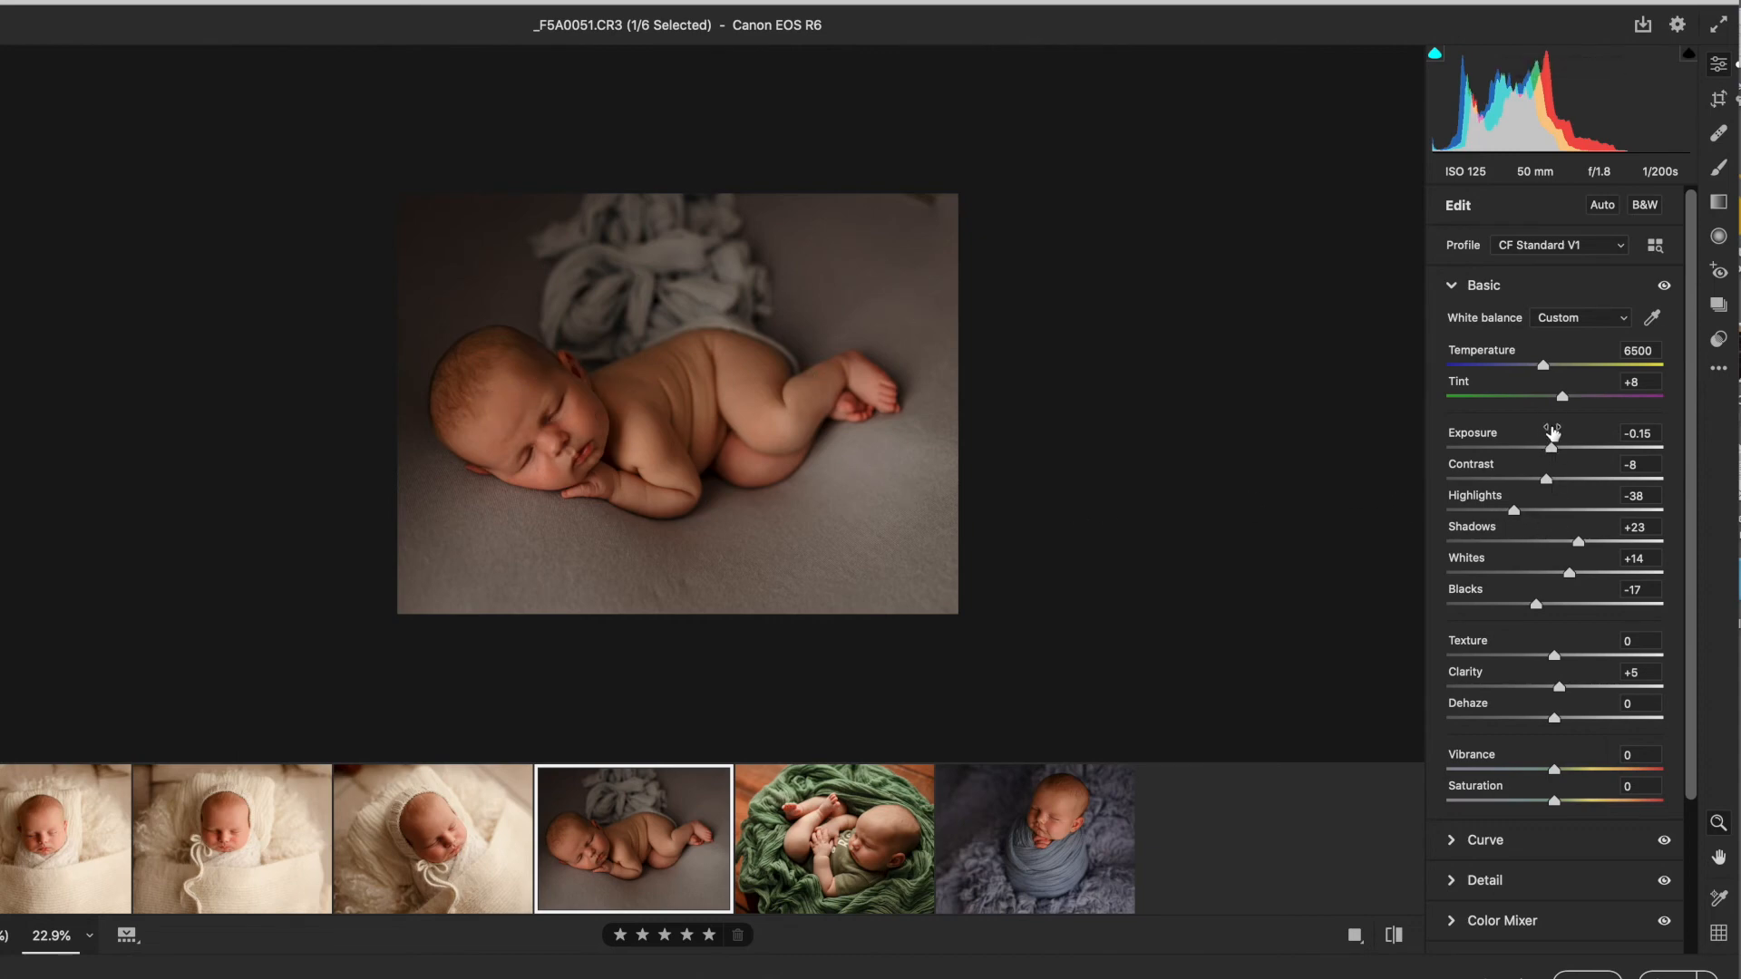
drag(1552, 445, 1560, 452)
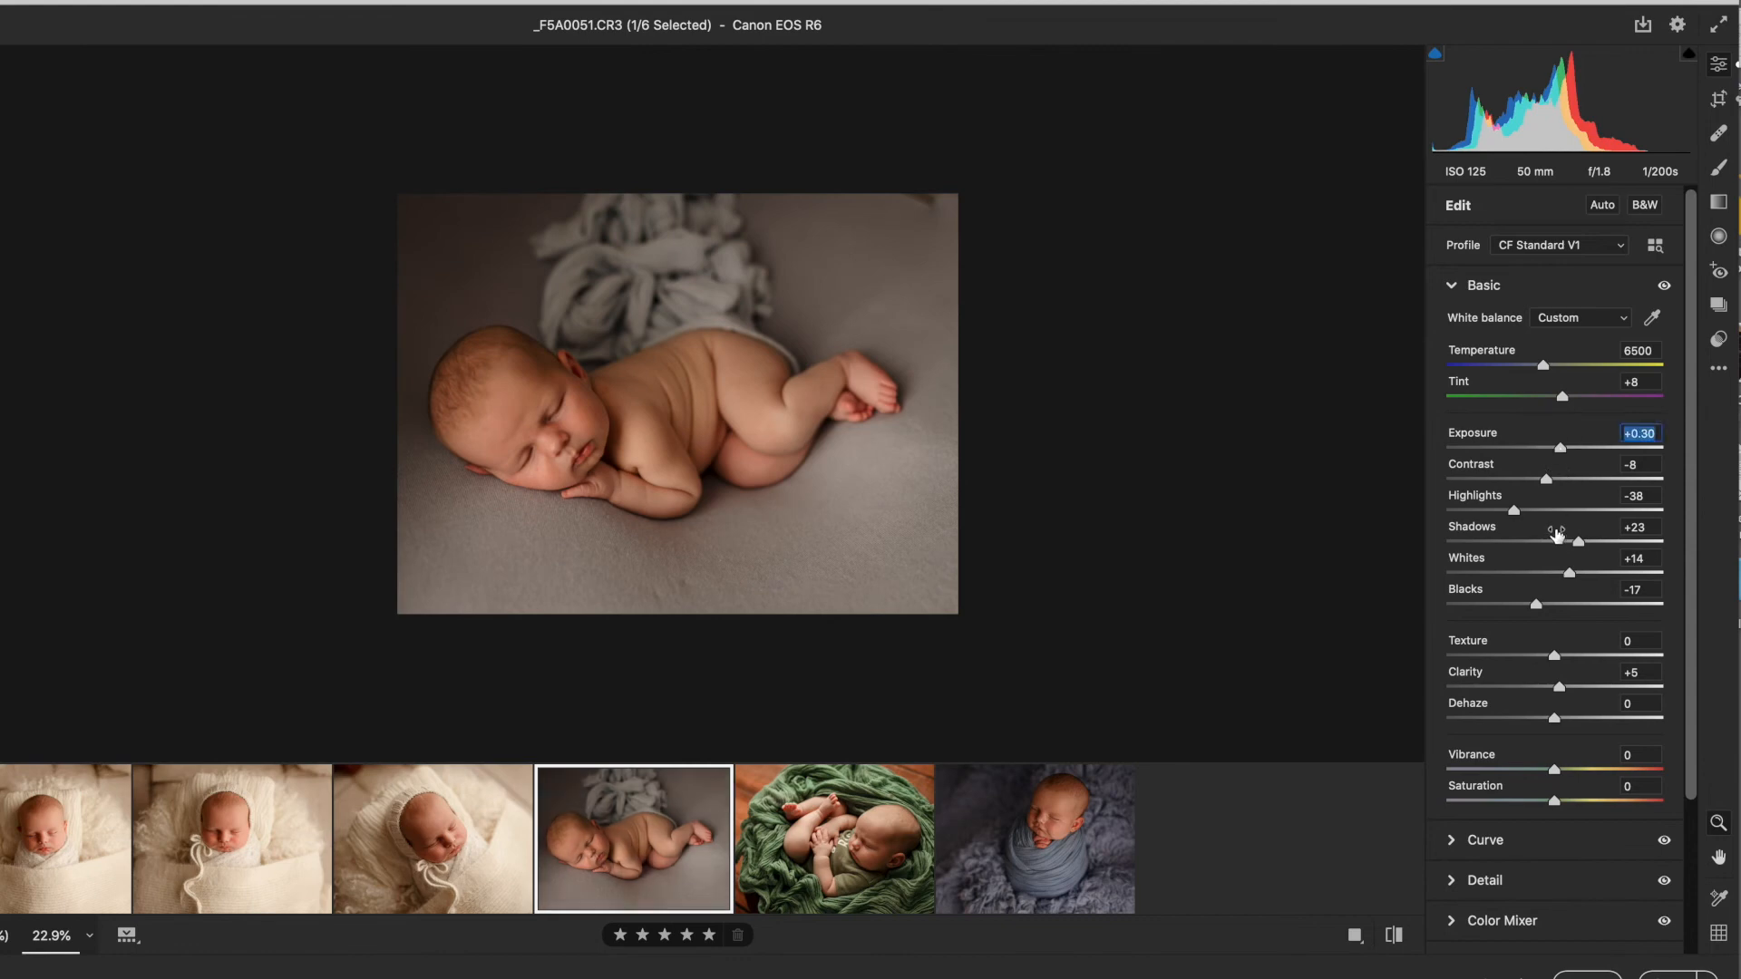
drag(1516, 518, 1533, 519)
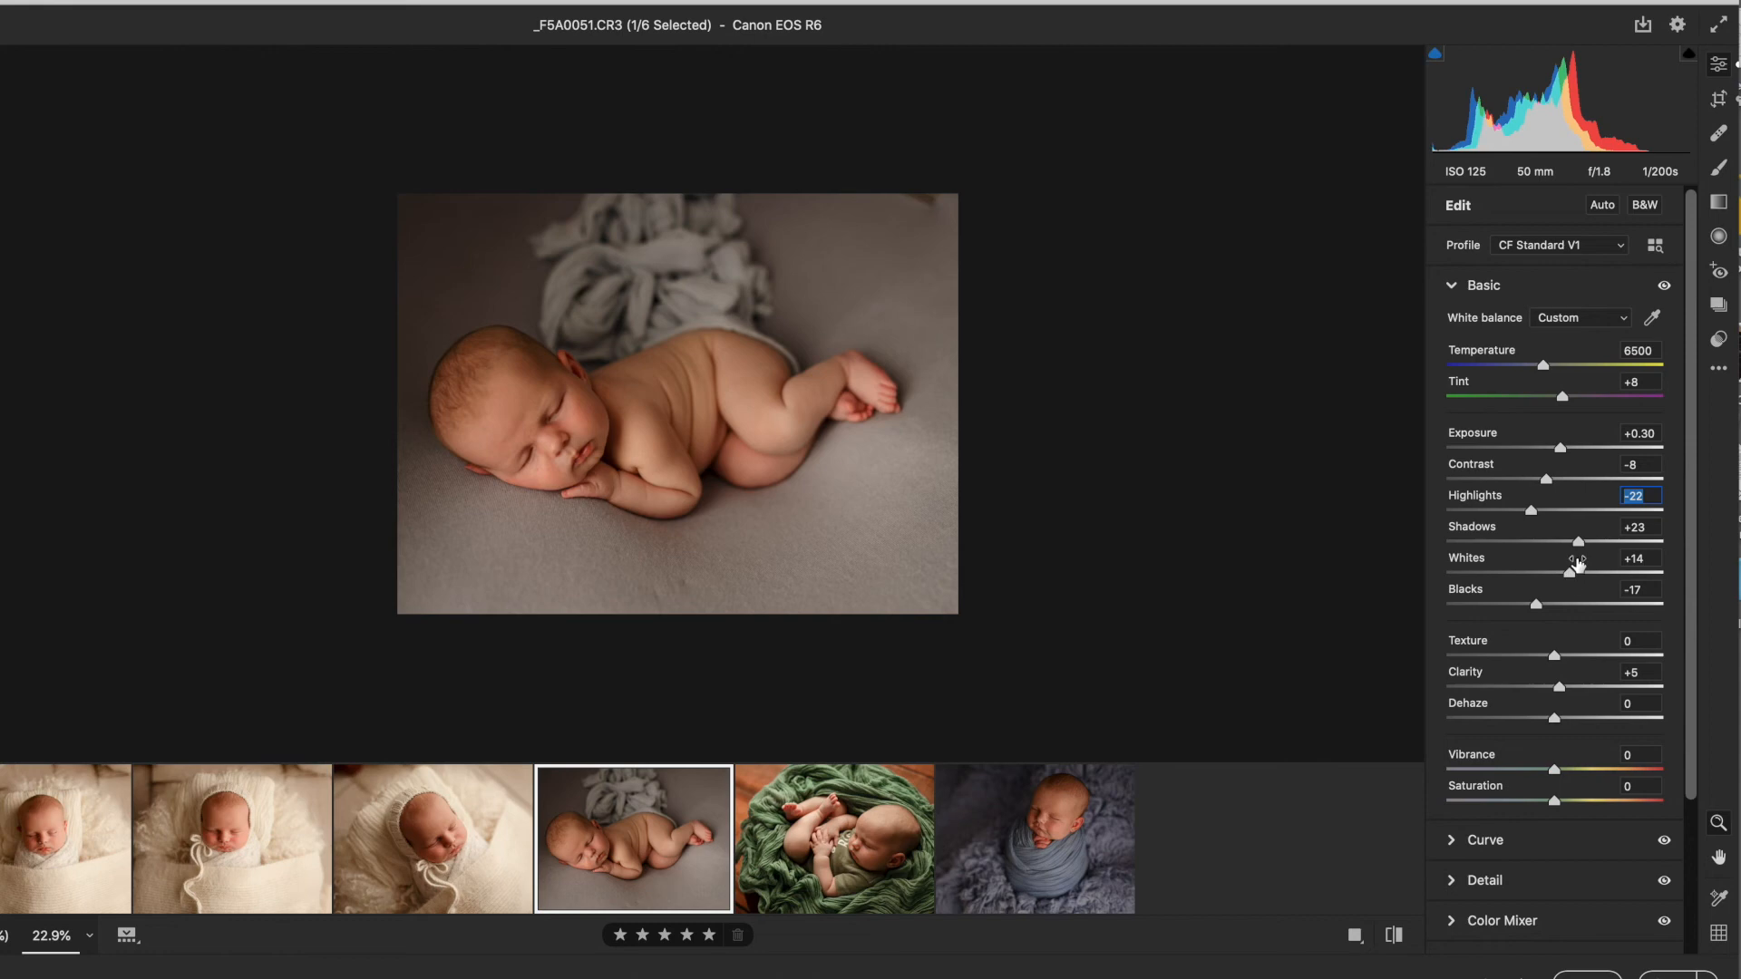
mouse_move(1579, 542)
mouse_down()
mouse_move(1606, 544)
mouse_move(1578, 544)
mouse_up()
drag(1566, 452, 1566, 451)
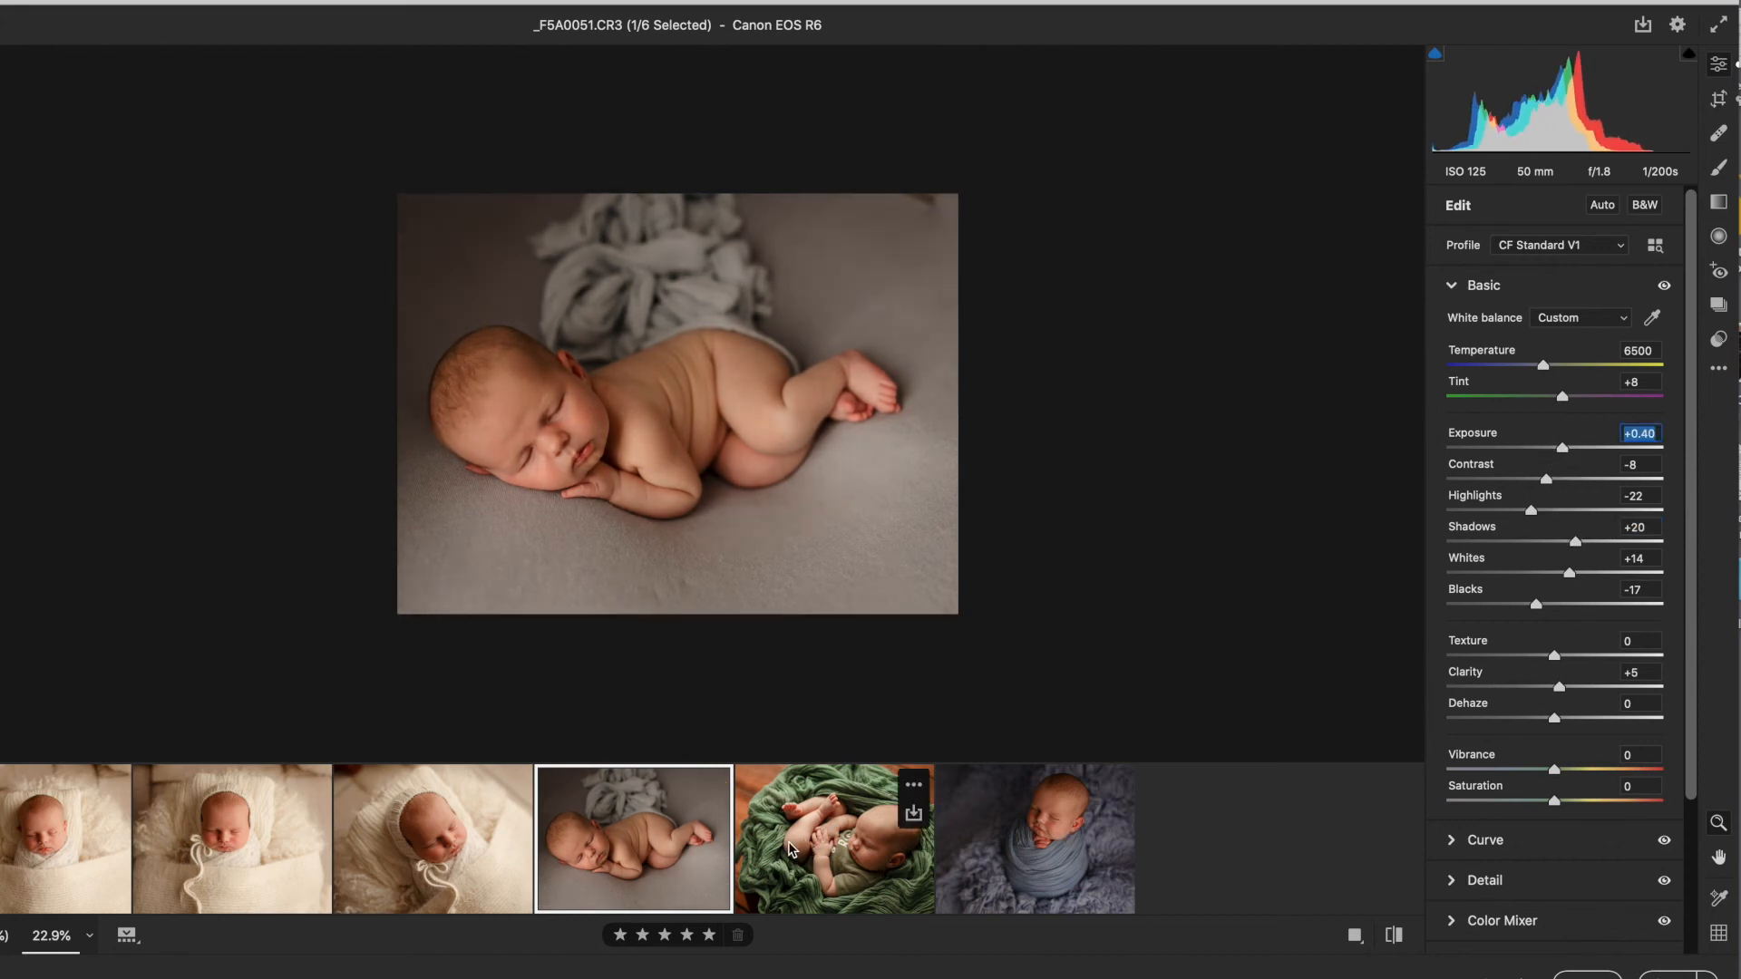
Step: Lower Highlights on _F5A0063, then set Exposure +0.15 and Shadows +38 on _F5A9910
click(793, 853)
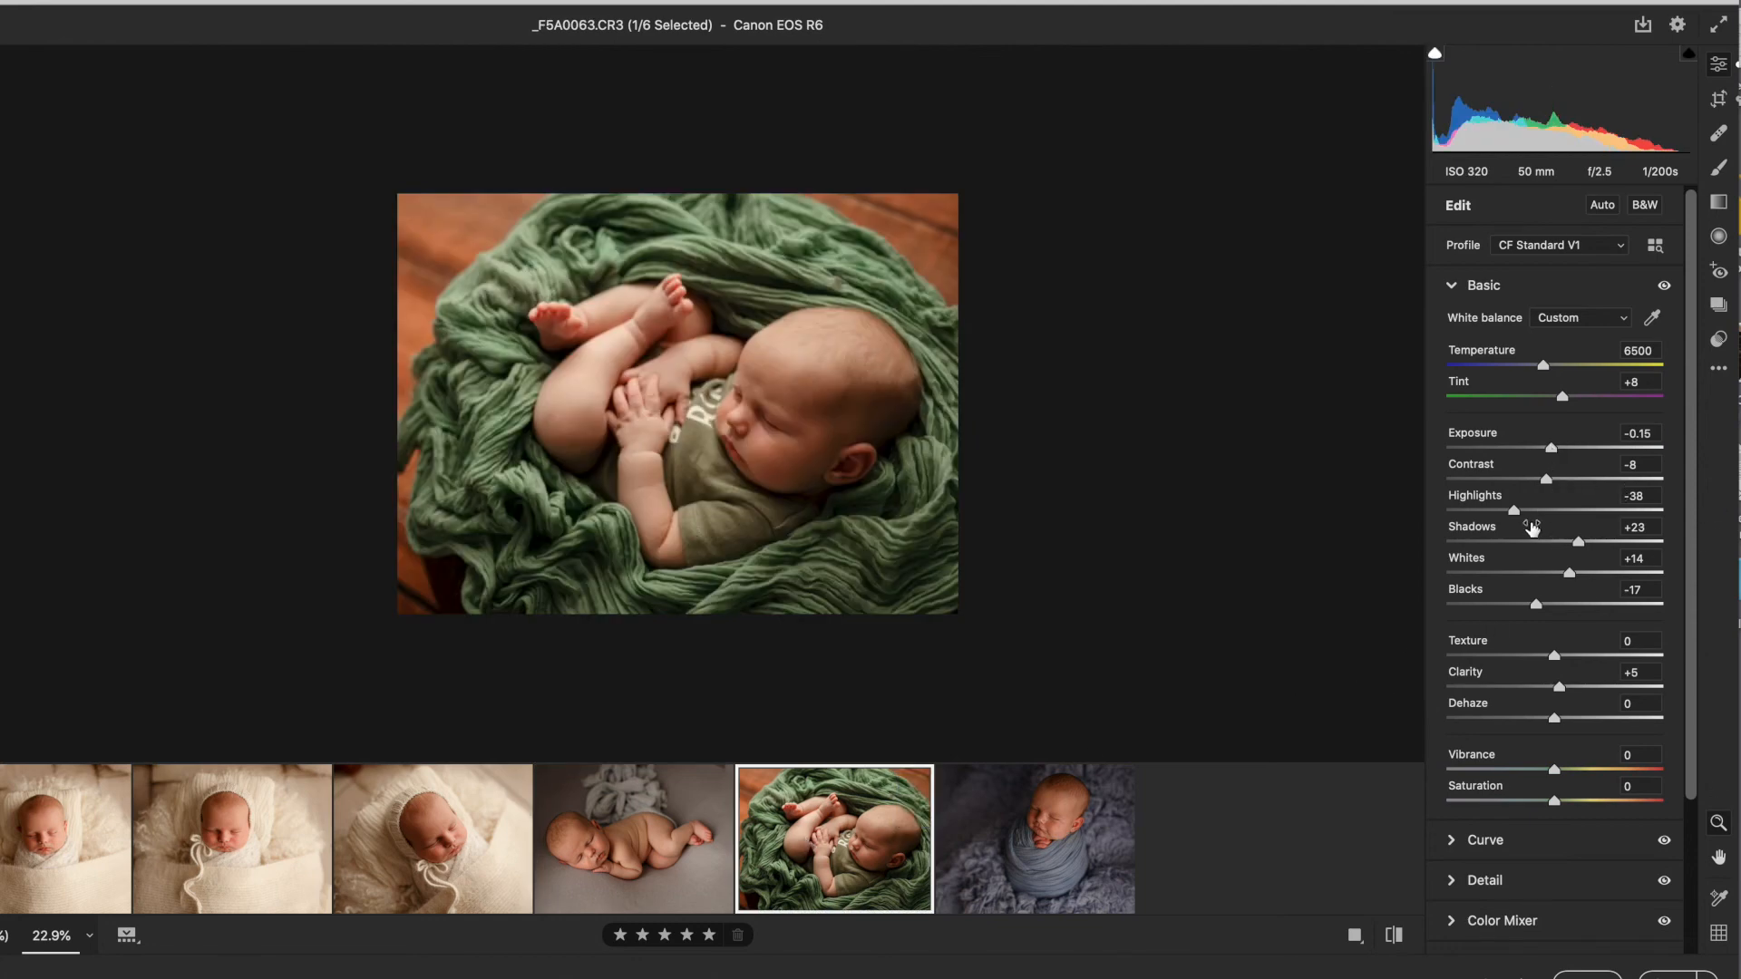
drag(1513, 510, 1498, 514)
click(998, 859)
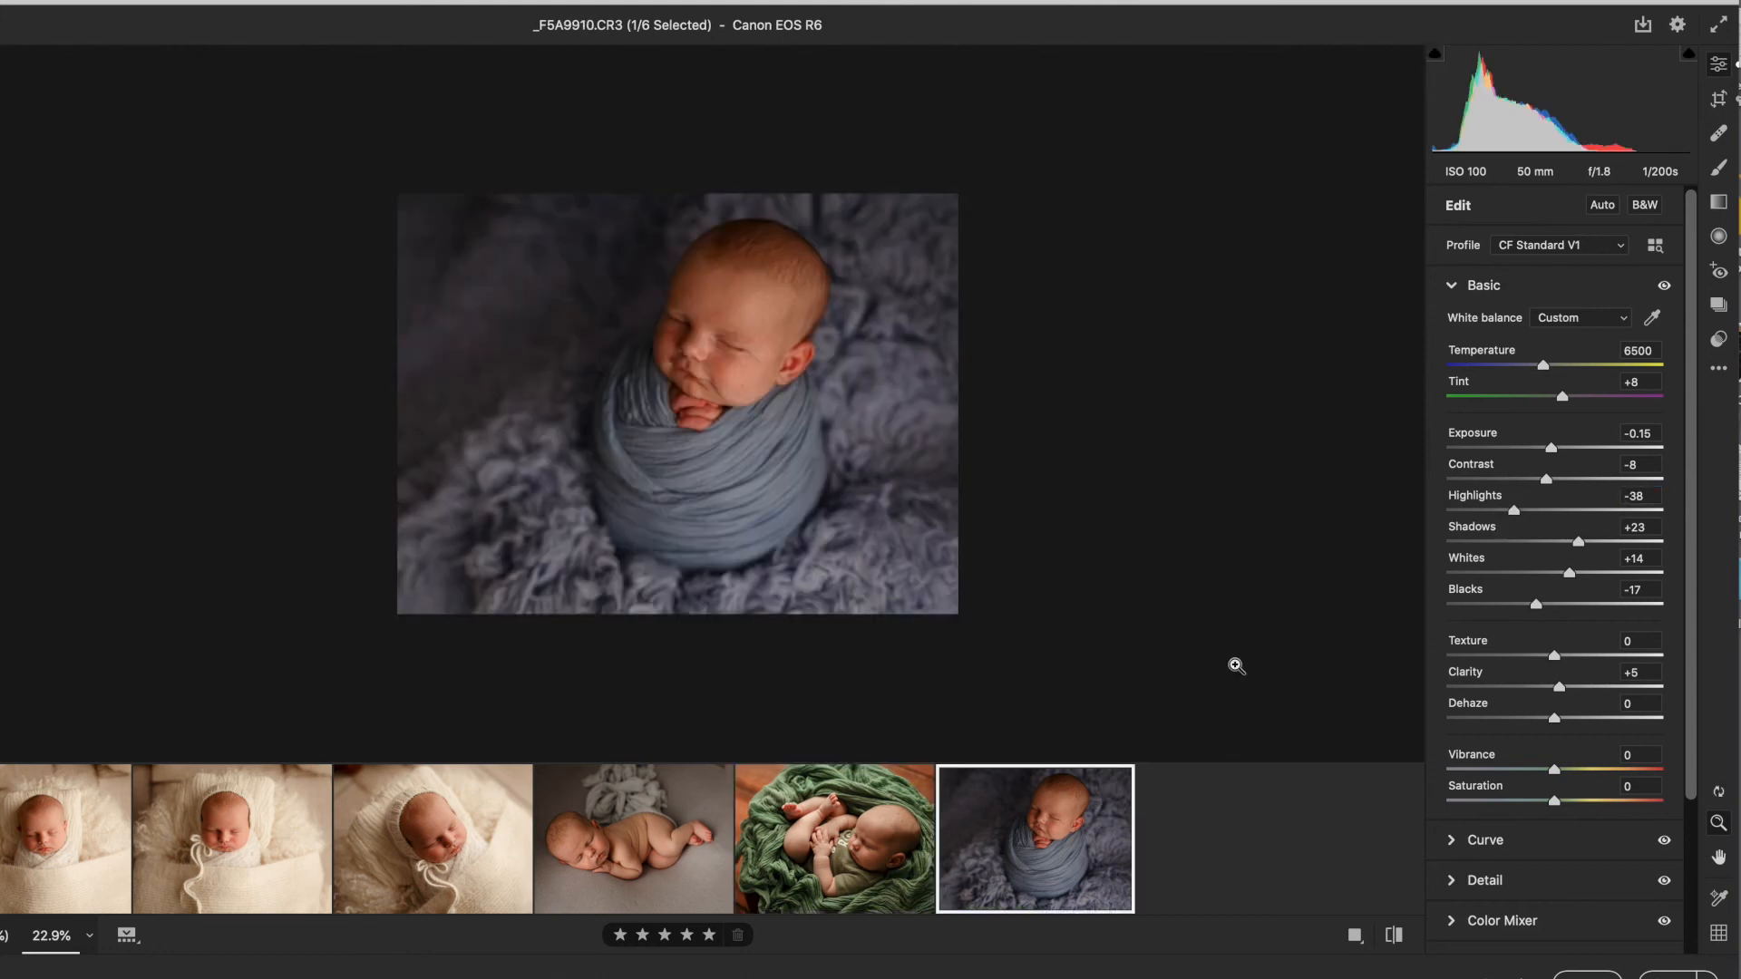
drag(1555, 451, 1561, 453)
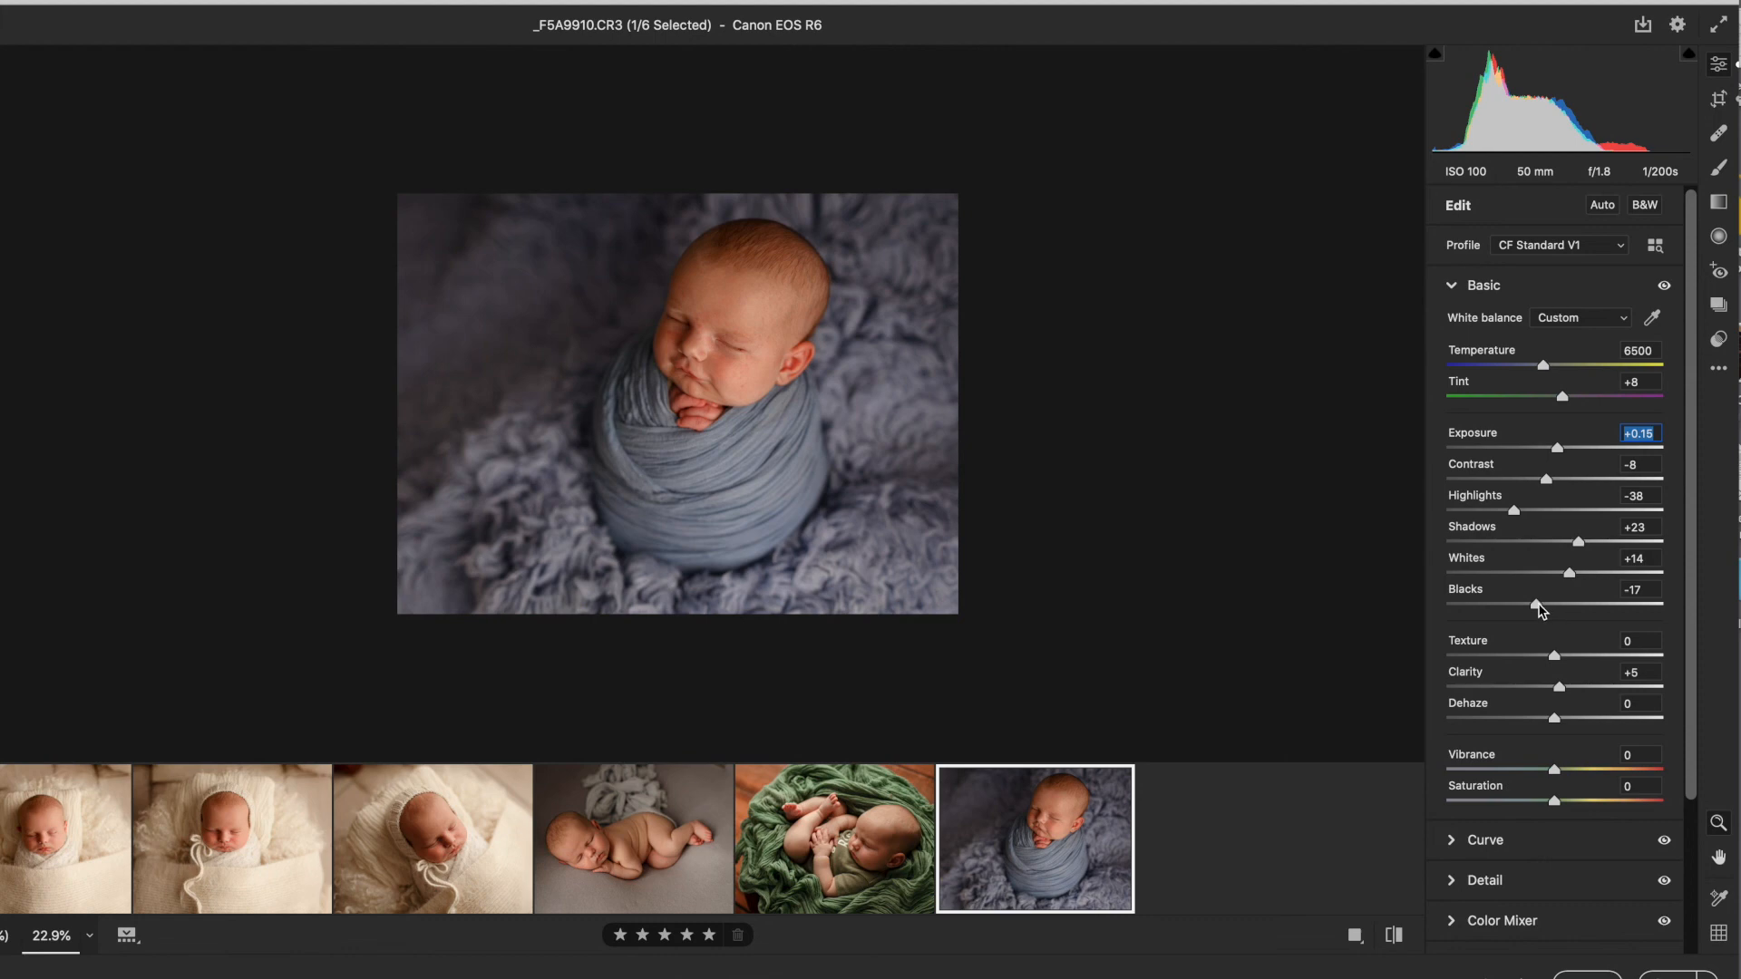
drag(1578, 542, 1594, 547)
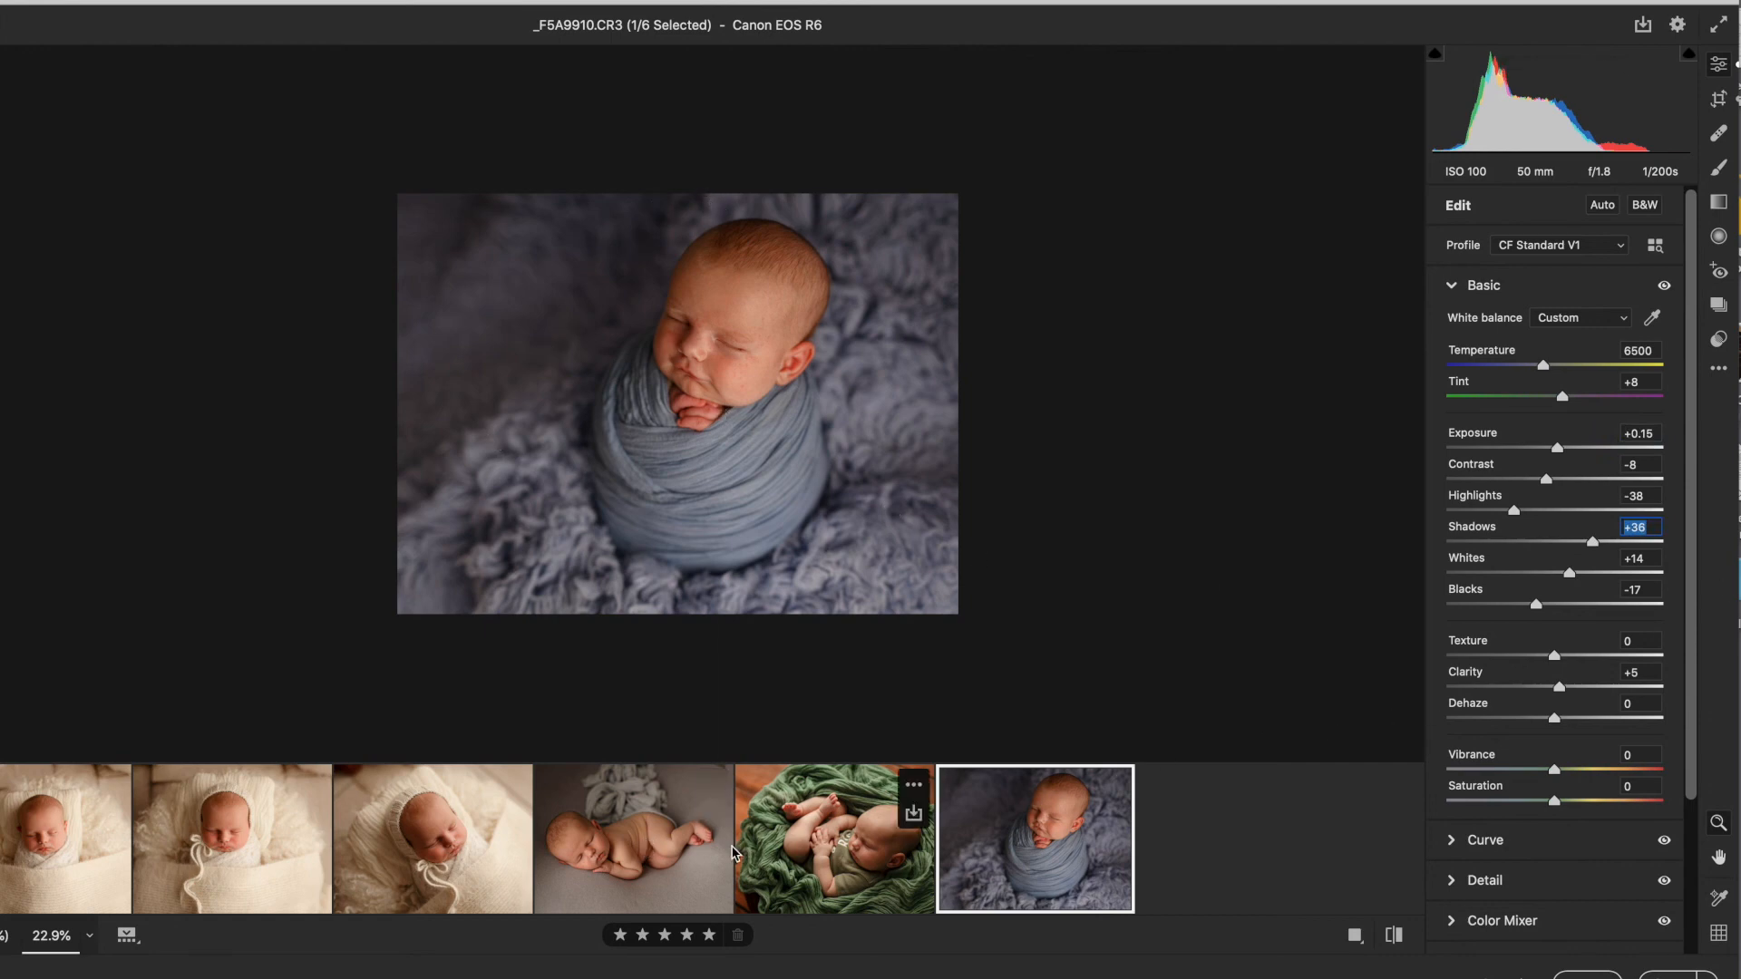
Step: Select all six images, open the save options and start choosing the destination folder
click(660, 866)
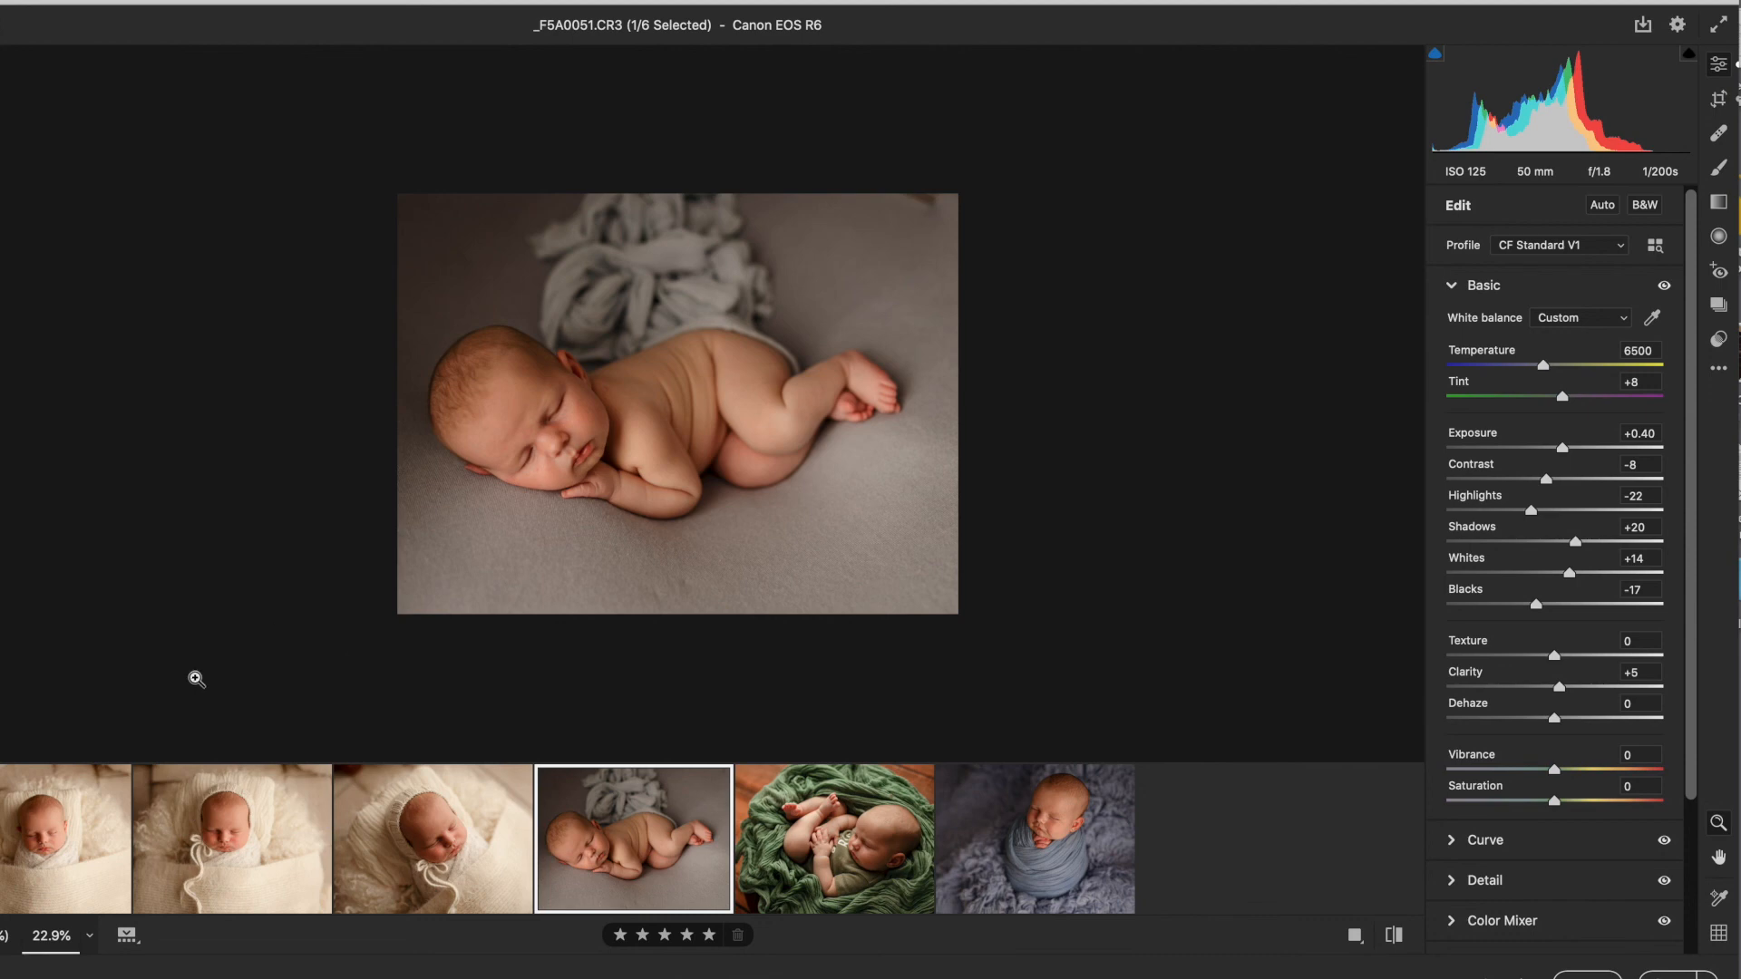
click(61, 845)
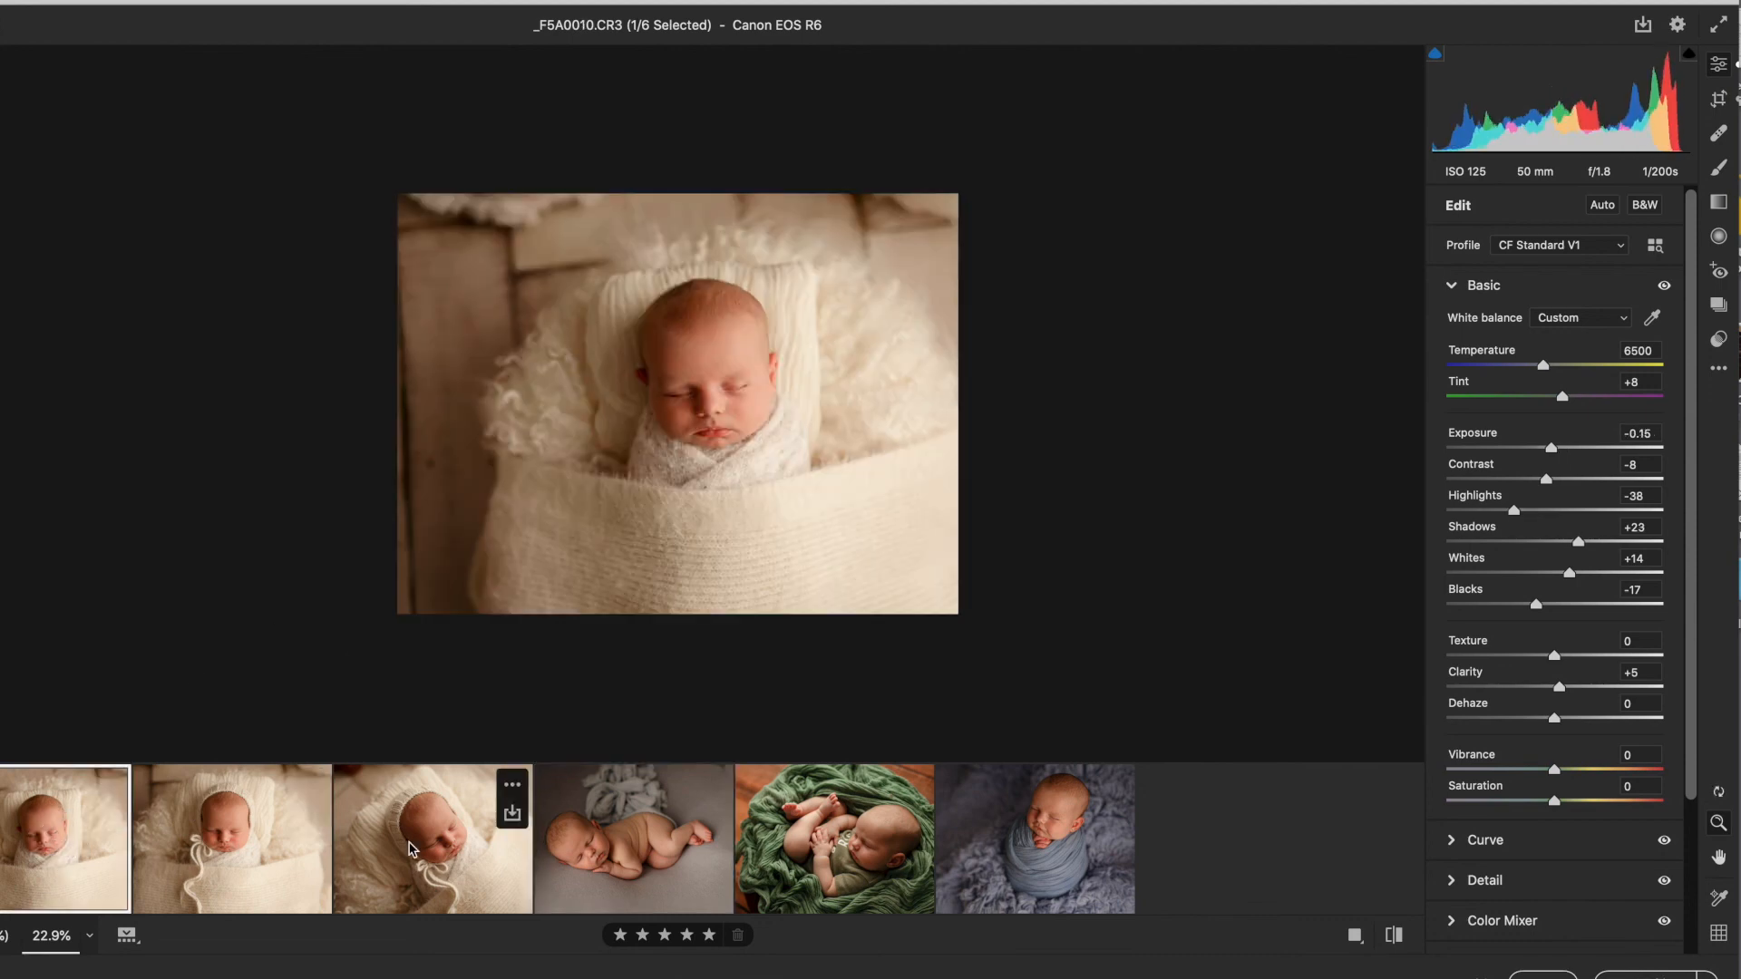
key(super+a)
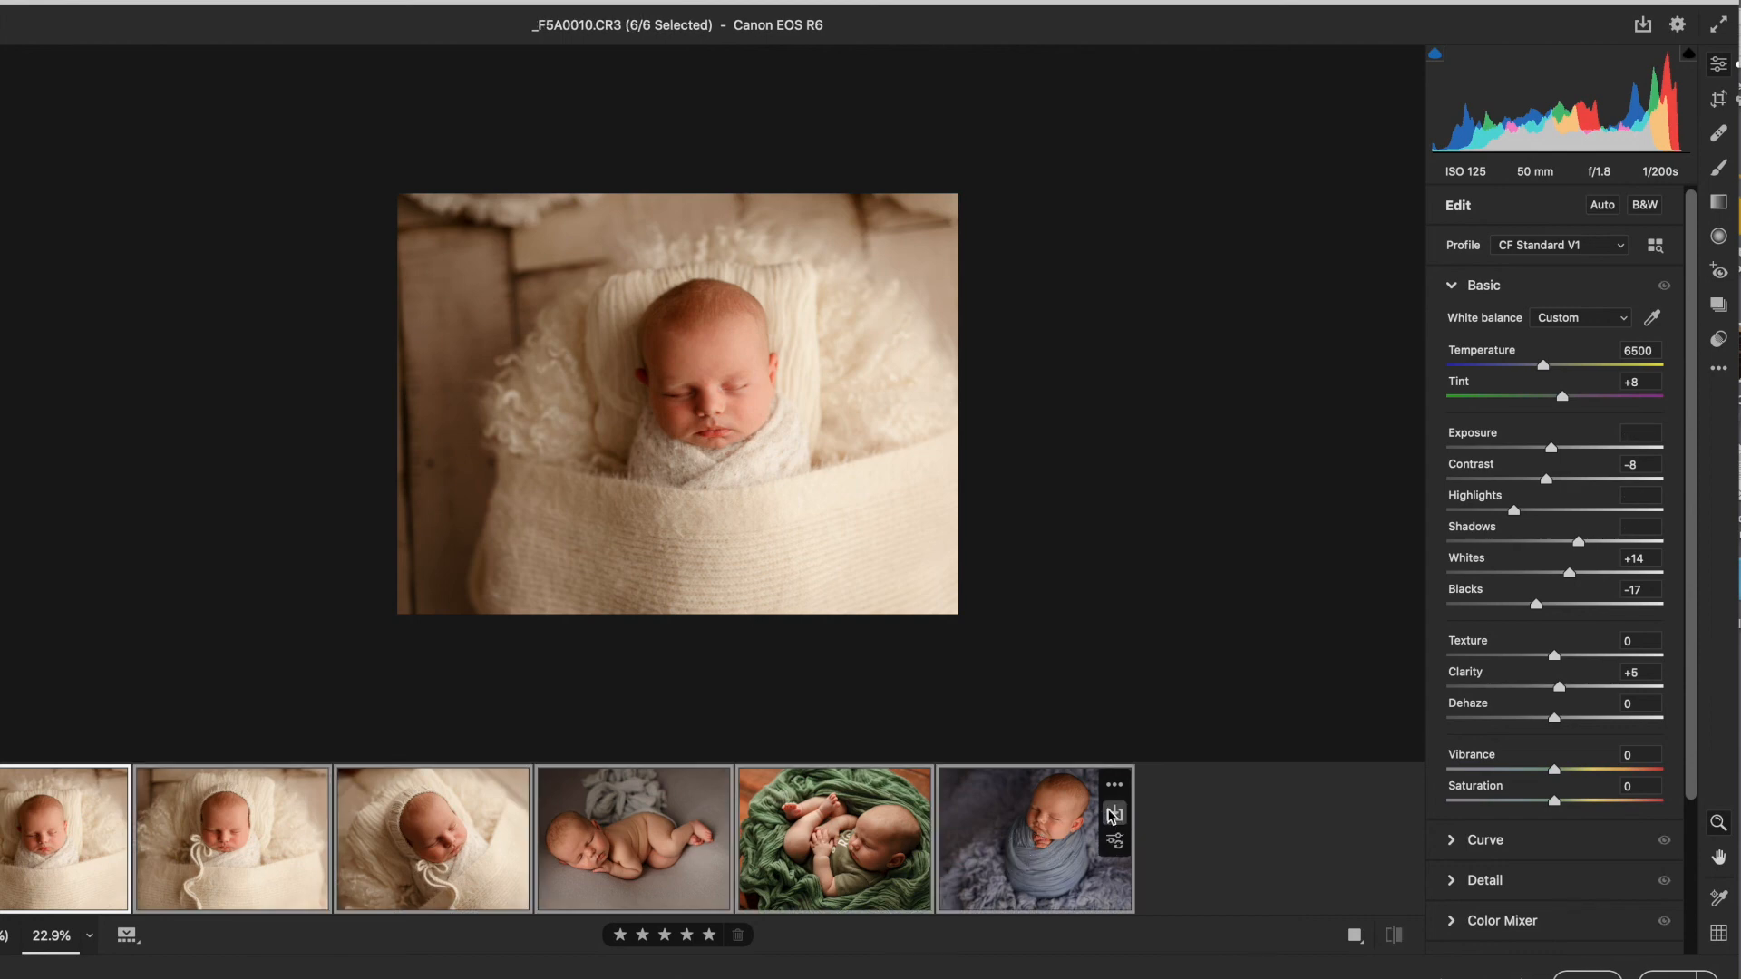
click(1115, 816)
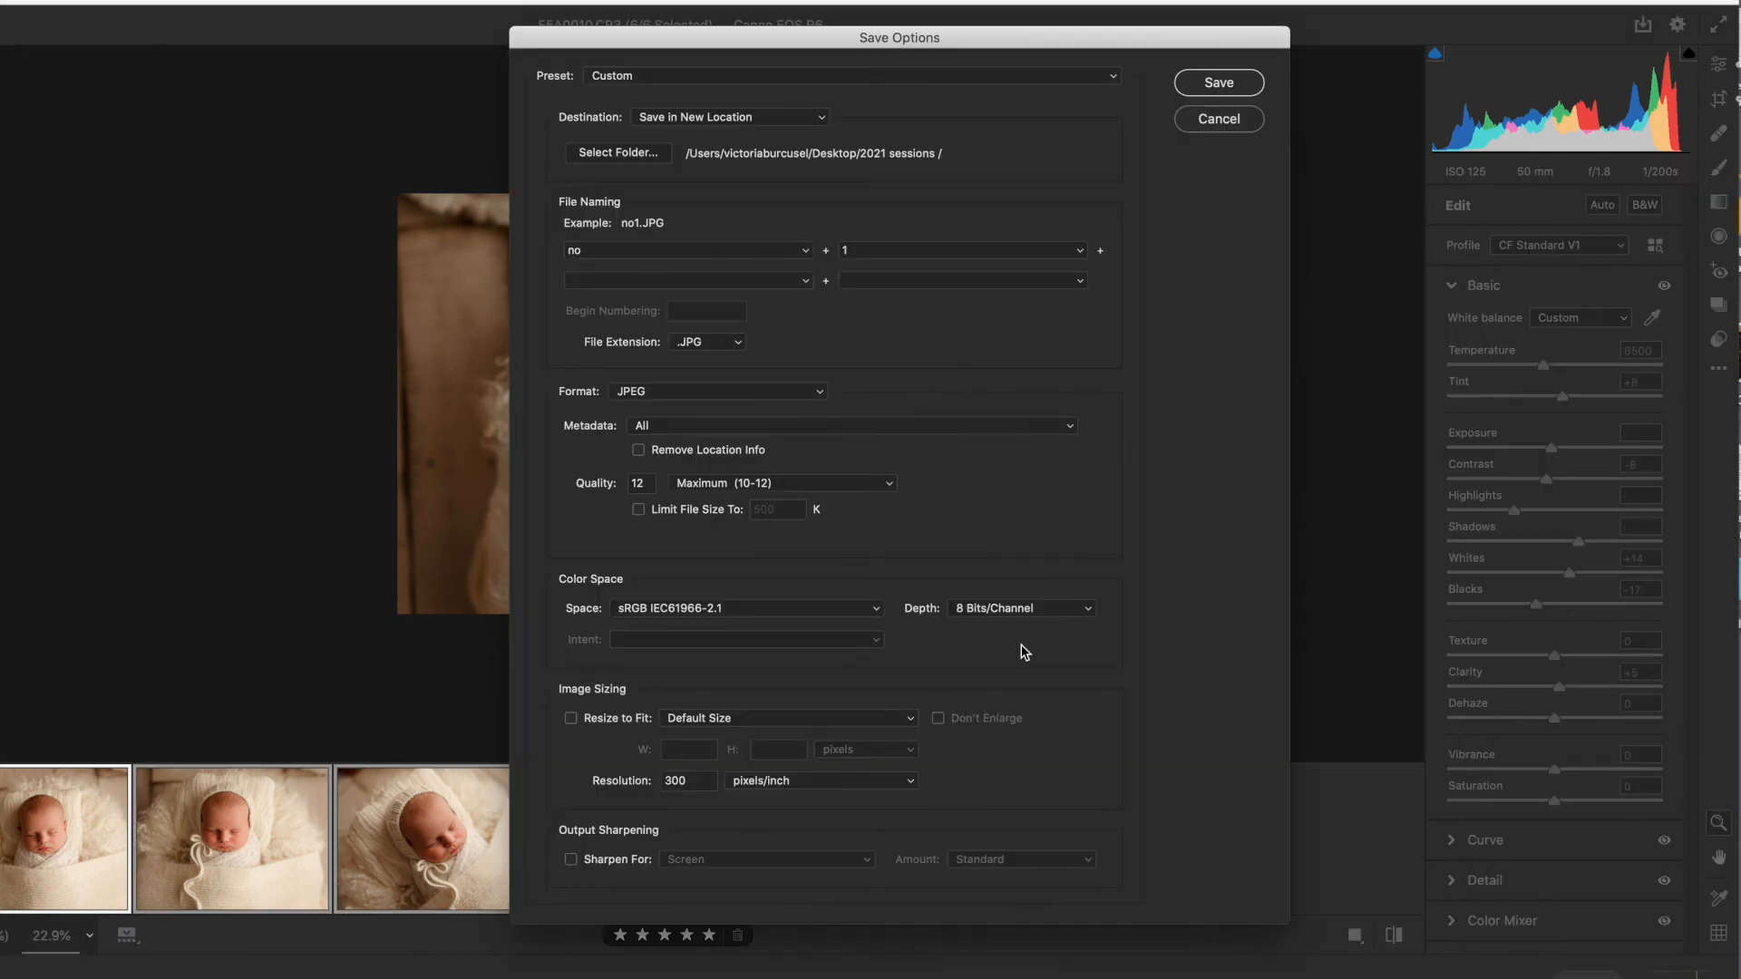
click(629, 160)
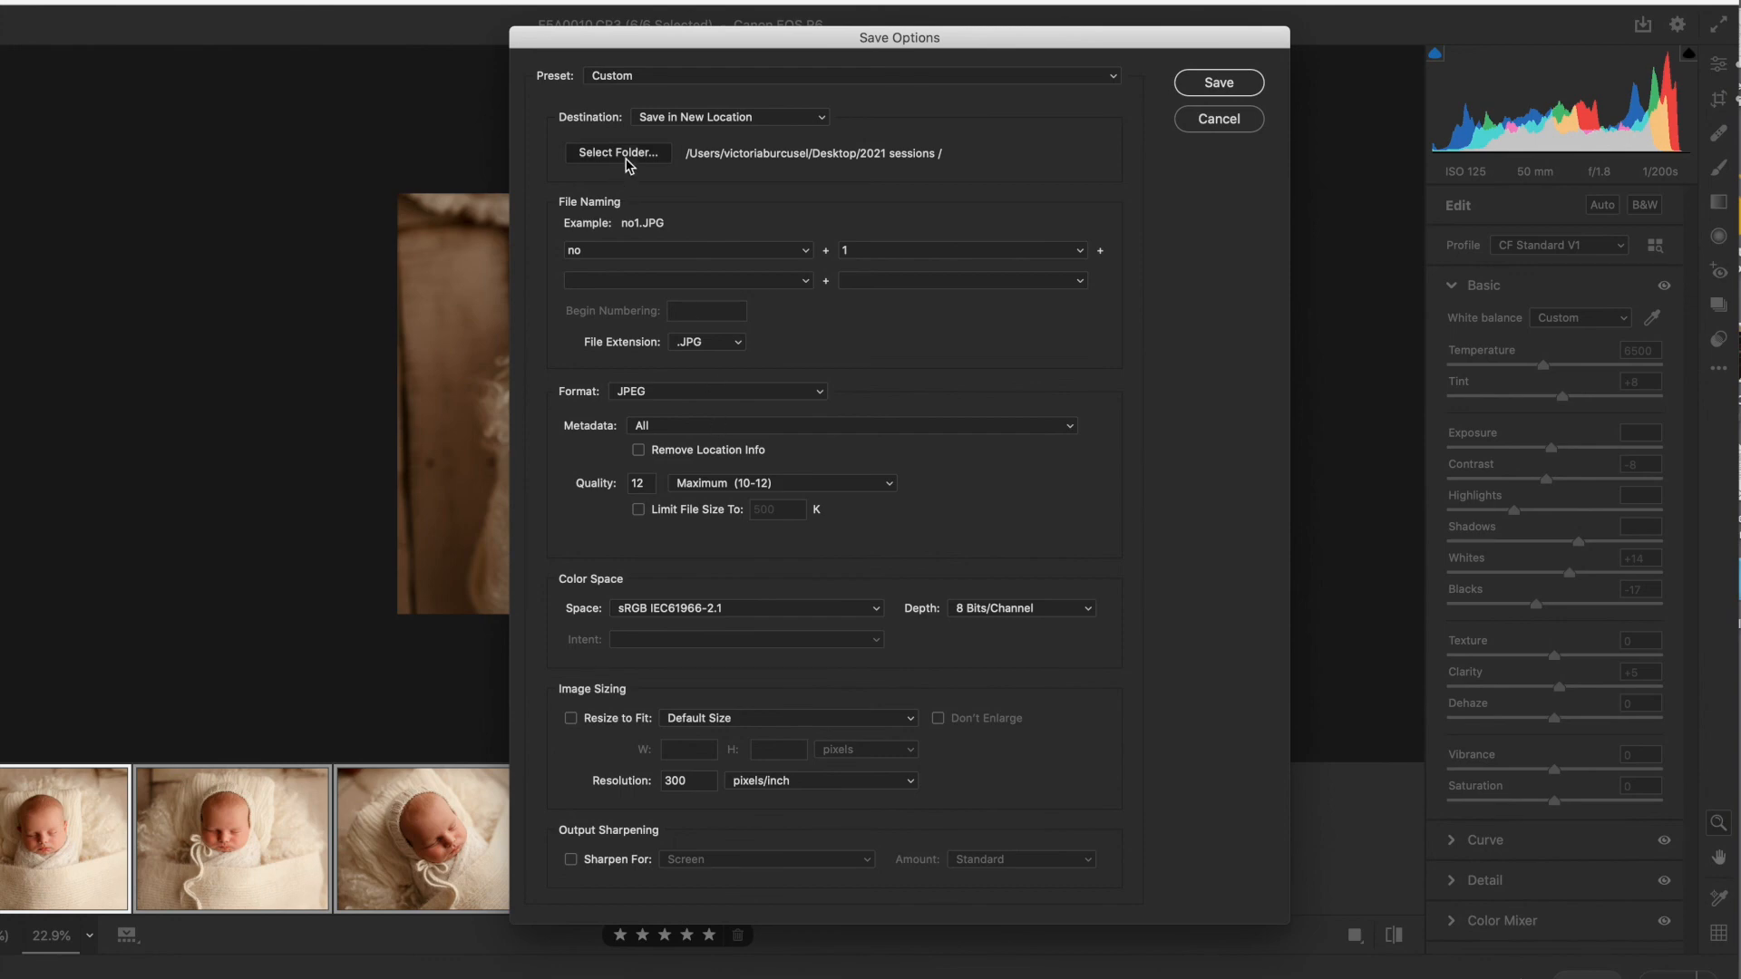